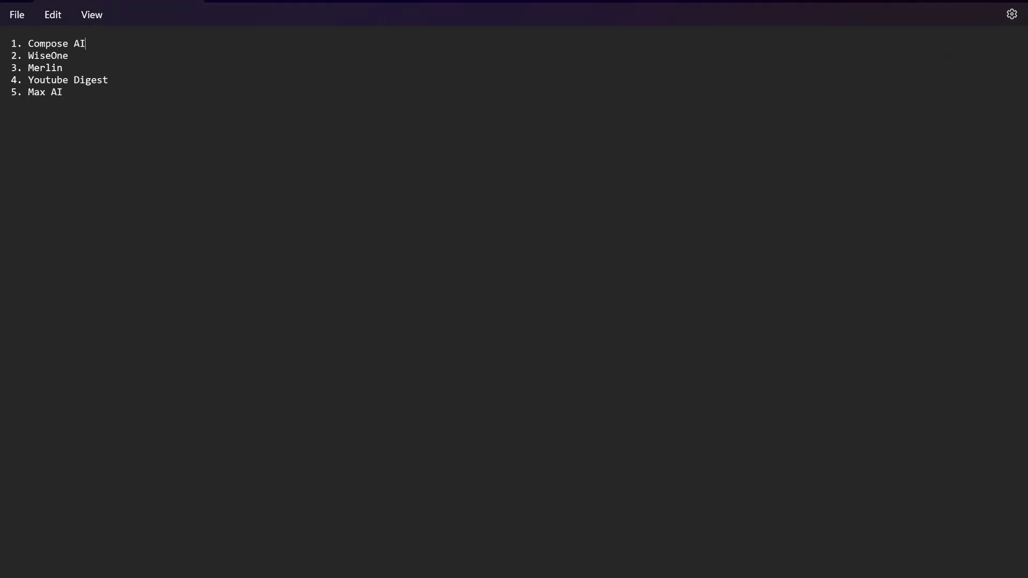
Insert a blank line between each of the five numbered extension names in the notes.
{"action": "left_click", "coordinate": [86, 43]}
{"action": "key", "text": "Return"}
{"action": "key", "text": "Down"}
{"action": "key", "text": "Down"}
{"action": "key", "text": "Return"}
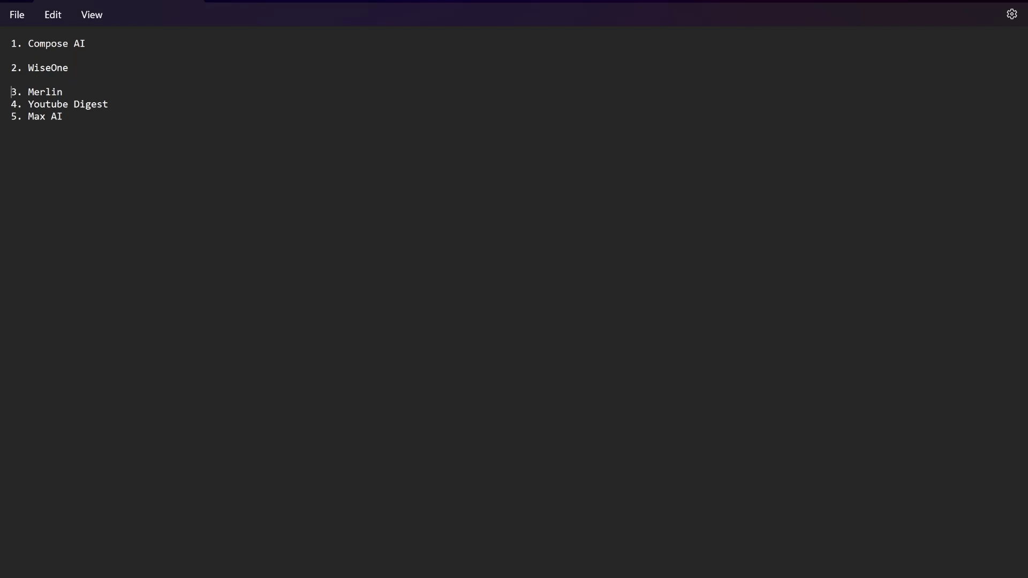
{"action": "key", "text": "Down"}
{"action": "key", "text": "Return"}
{"action": "key", "text": "Down"}
{"action": "key", "text": "Return"}
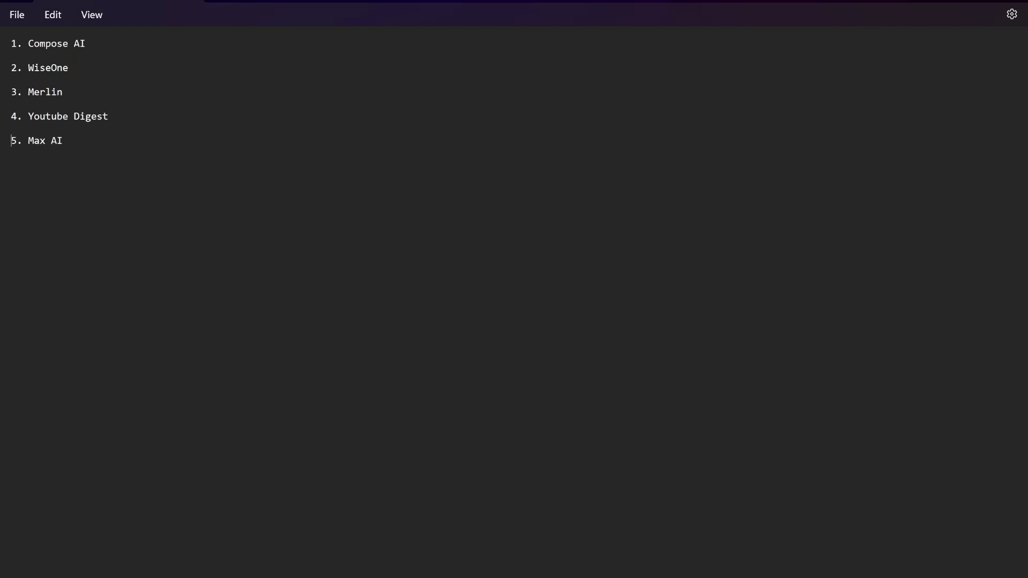
Switch to Brave, open the Chrome Web Store through a web search for "chrome extension", and search the store for Compose AI.
{"action": "left_click_drag", "start_coordinate": [28, 43], "coordinate": [85, 43]}
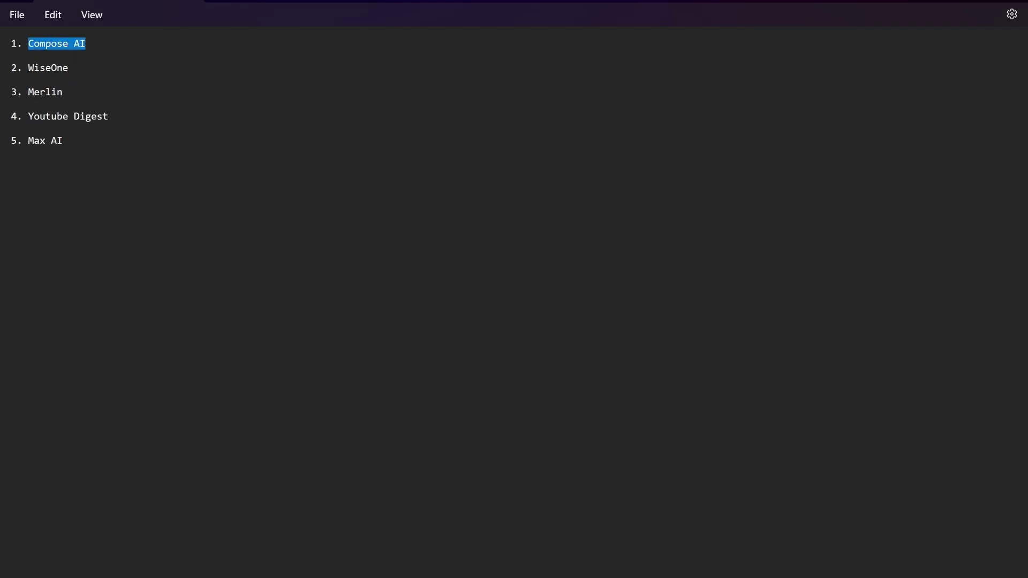
{"action": "key", "text": "alt+Tab"}
{"action": "key", "text": "ctrl+t"}
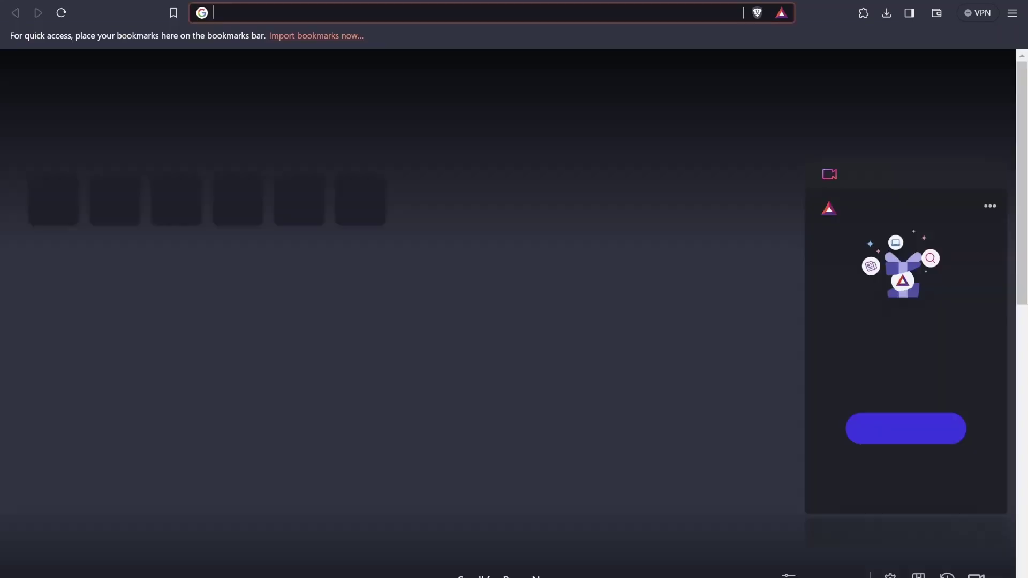
{"action": "type", "text": "chrome "}
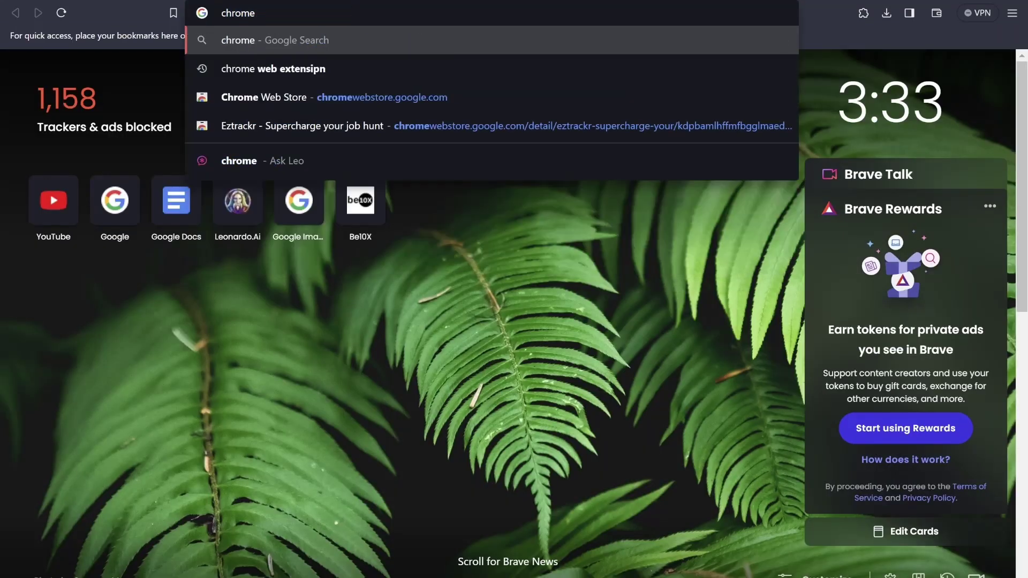
{"action": "type", "text": "extension"}
{"action": "key", "text": "Return"}
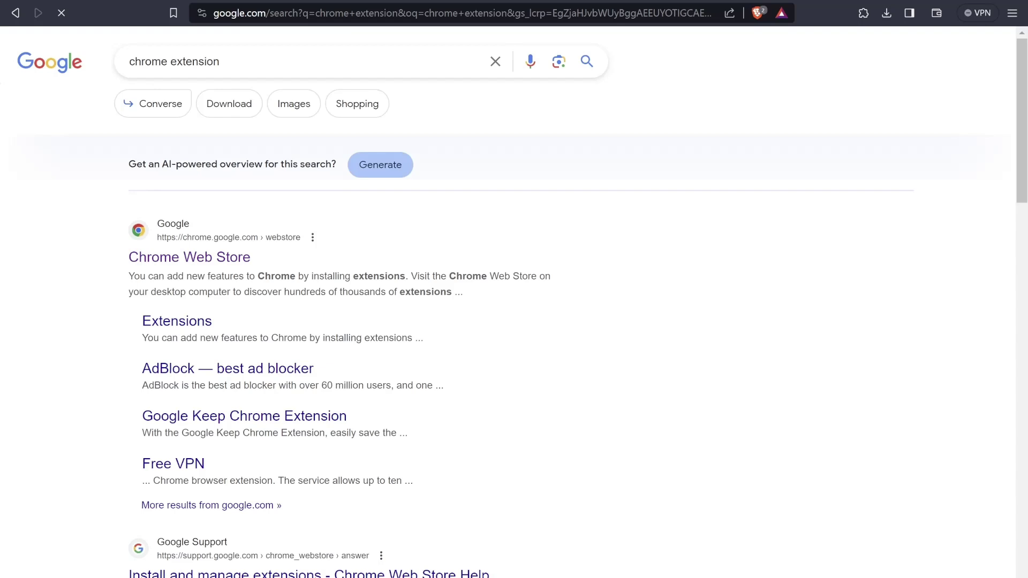
{"action": "left_click", "coordinate": [189, 257]}
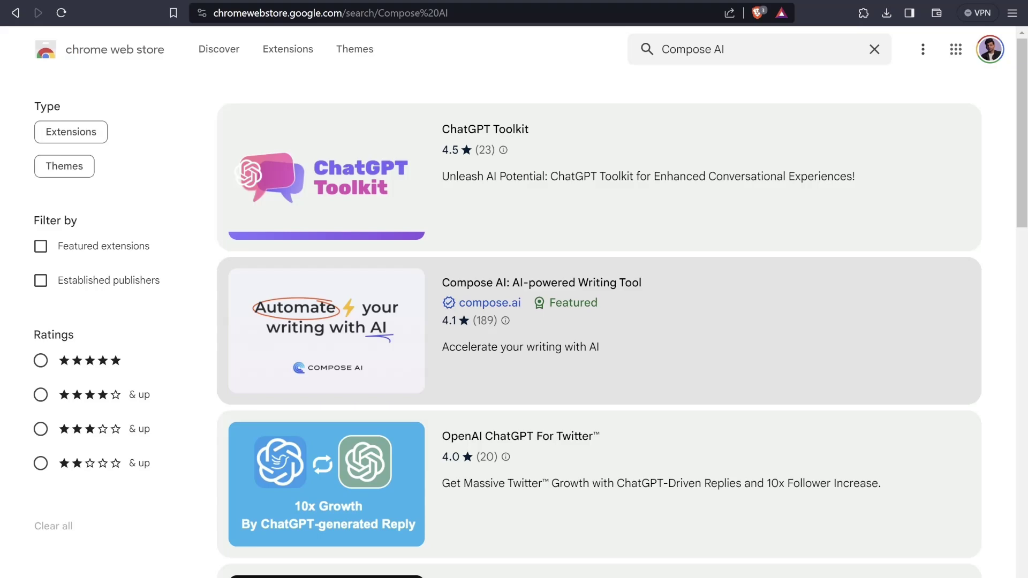
Open the "Compose AI: AI-powered Writing Tool" listing and add the extension to Brave.
{"action": "left_click", "coordinate": [541, 283]}
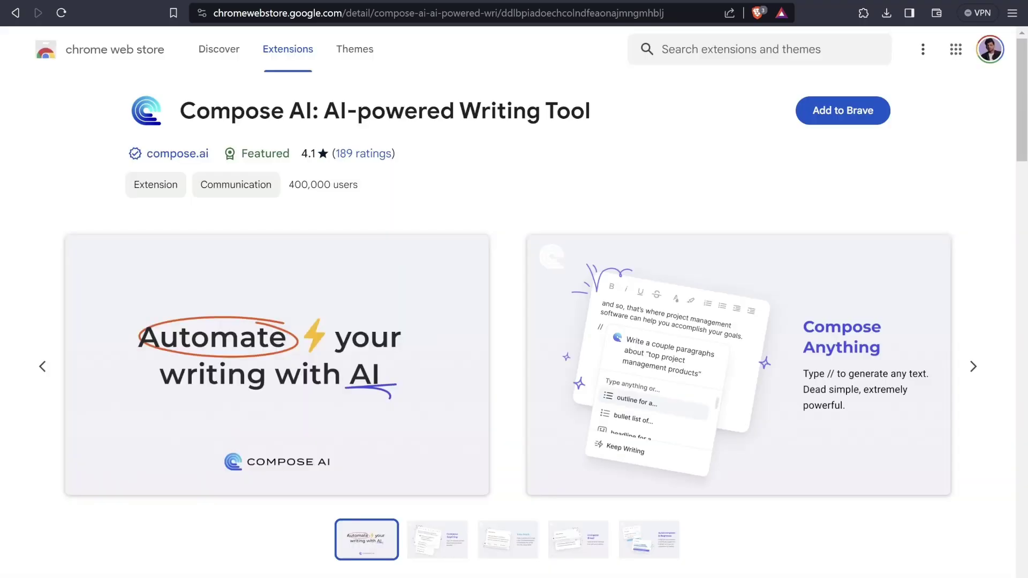
{"action": "scroll", "coordinate": [514, 321], "scroll_direction": "down", "scroll_amount": 3}
{"action": "scroll", "coordinate": [514, 322], "scroll_direction": "up", "scroll_amount": 3}
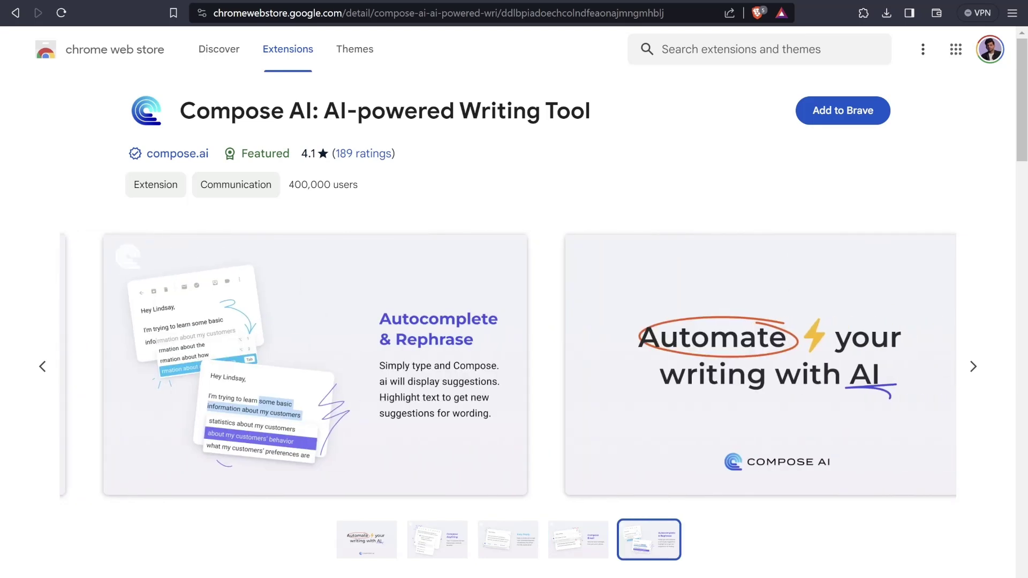
{"action": "left_click", "coordinate": [842, 110]}
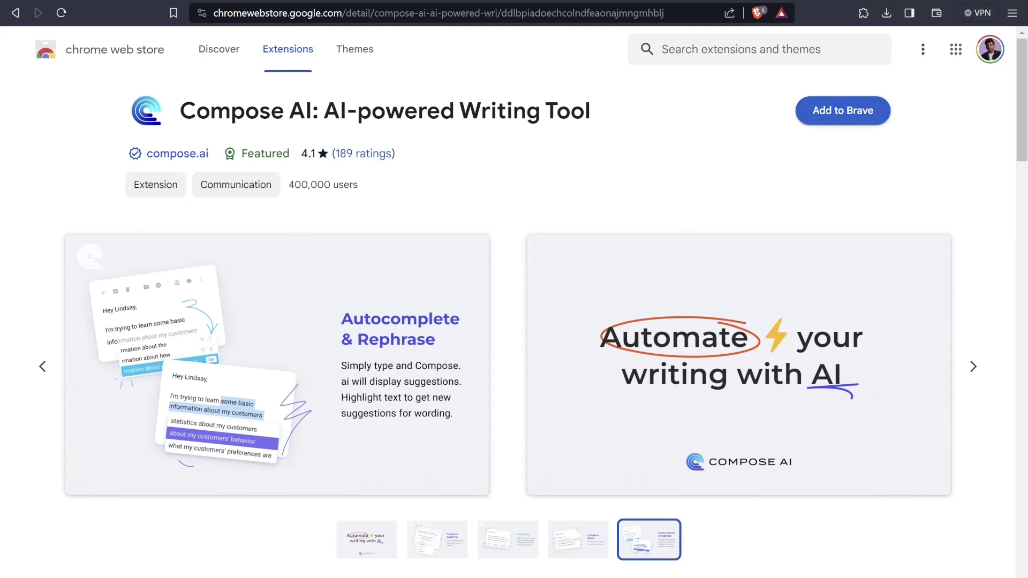
{"action": "left_click", "coordinate": [537, 196]}
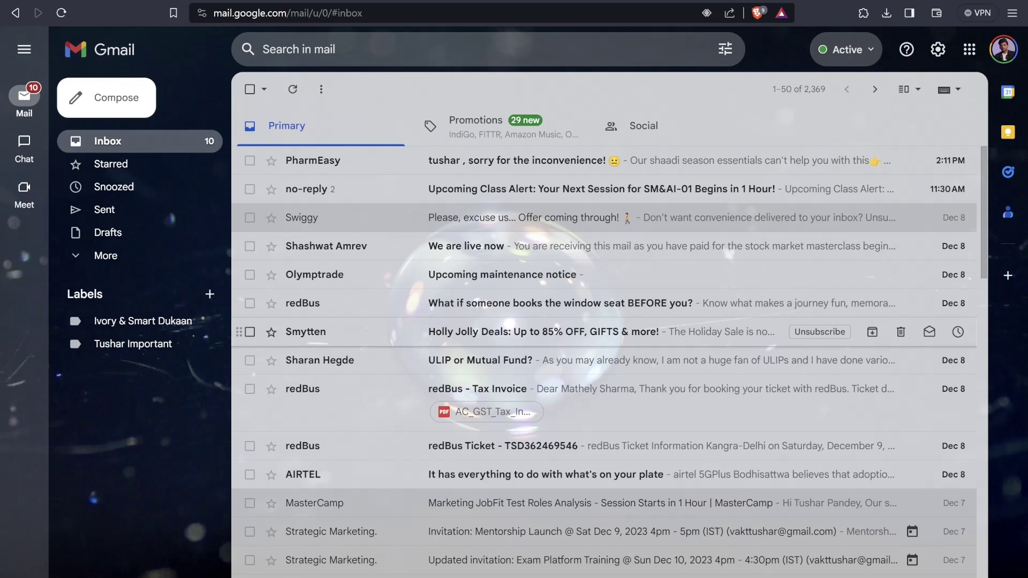
Open the "We are live now" email and have Compose AI generate a polite reply giving thanks but declining.
{"action": "left_click", "coordinate": [535, 245]}
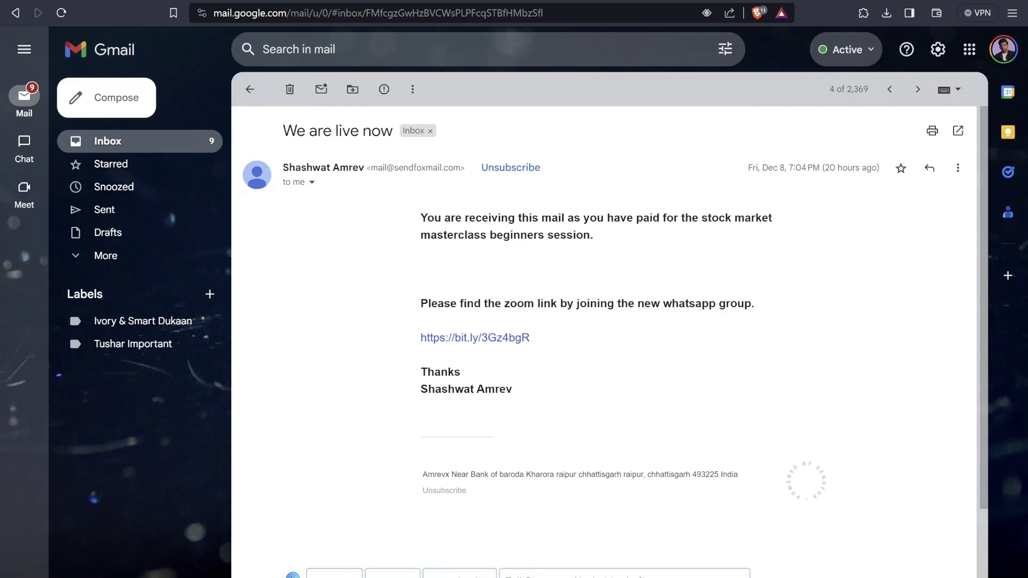
{"action": "key", "text": "ctrl+v"}
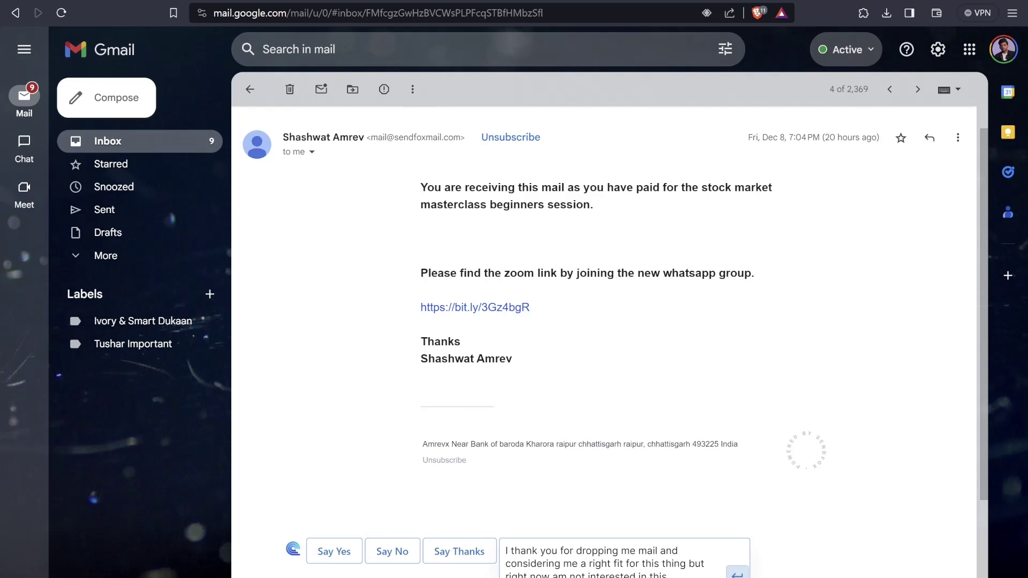
{"action": "key", "text": "Return"}
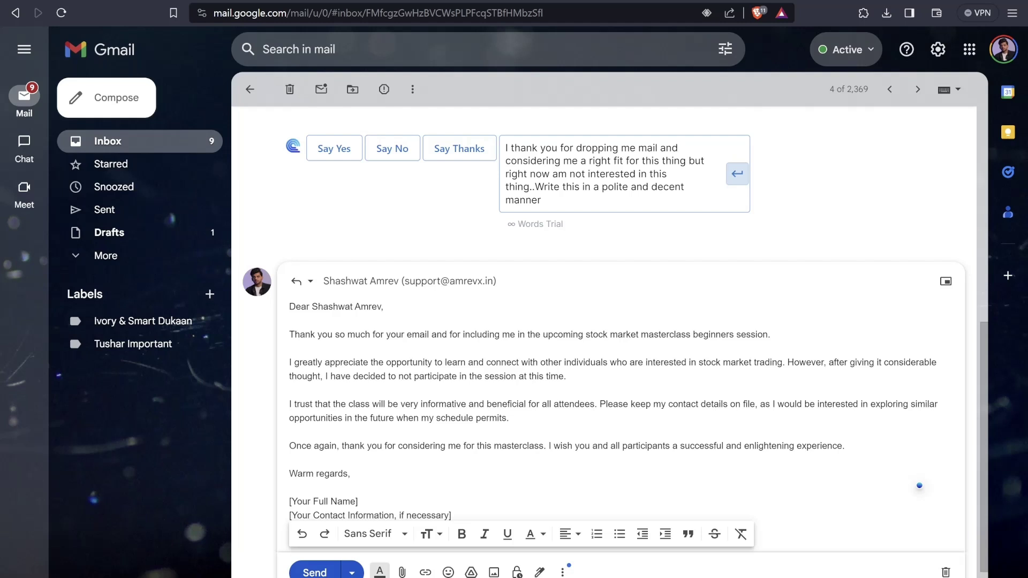
Read through the generated reply and discard the draft.
{"action": "scroll", "coordinate": [603, 341], "scroll_direction": "down", "scroll_amount": 2}
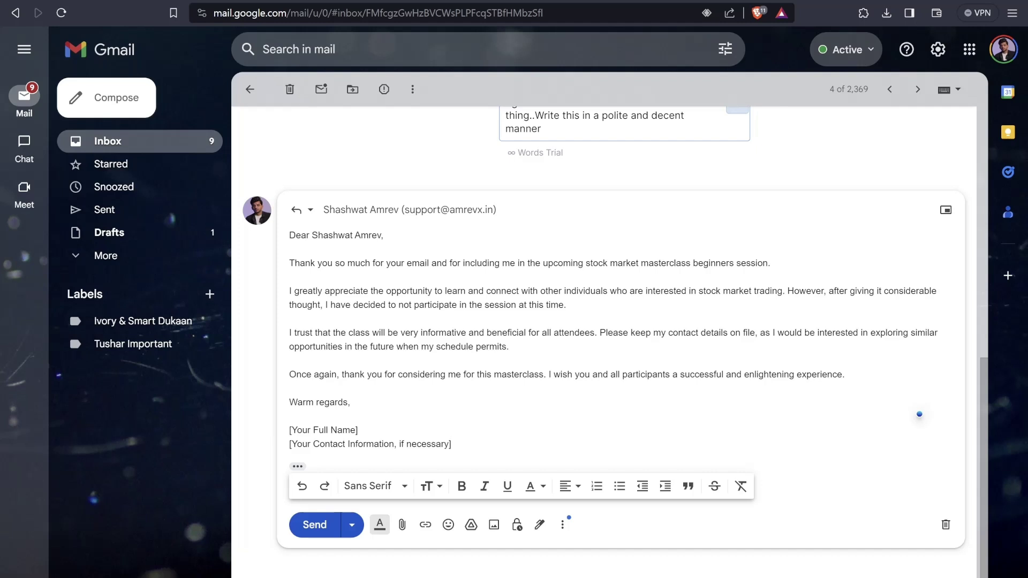
{"action": "scroll", "coordinate": [604, 341], "scroll_direction": "down", "scroll_amount": 1}
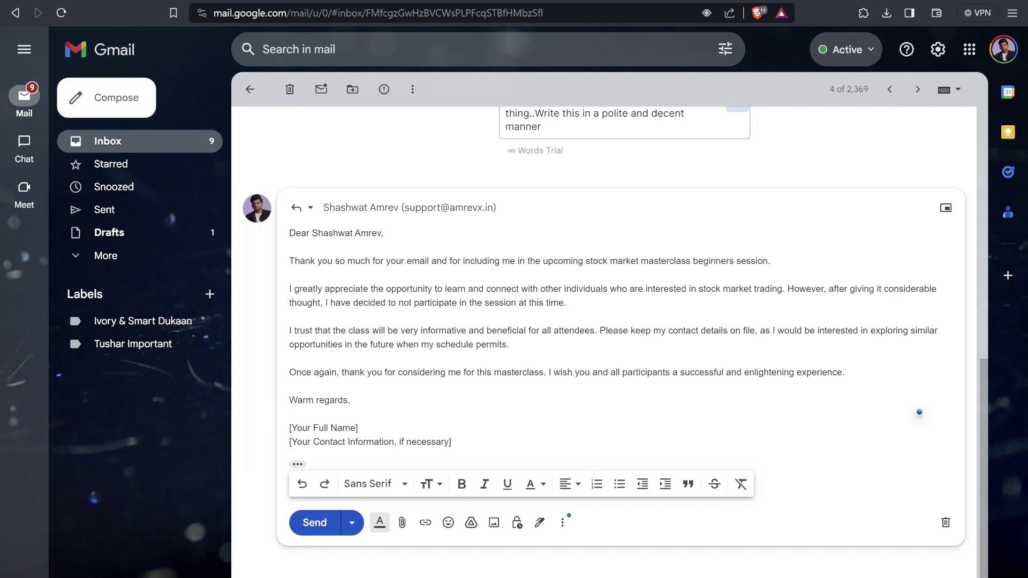
{"action": "left_click", "coordinate": [945, 522]}
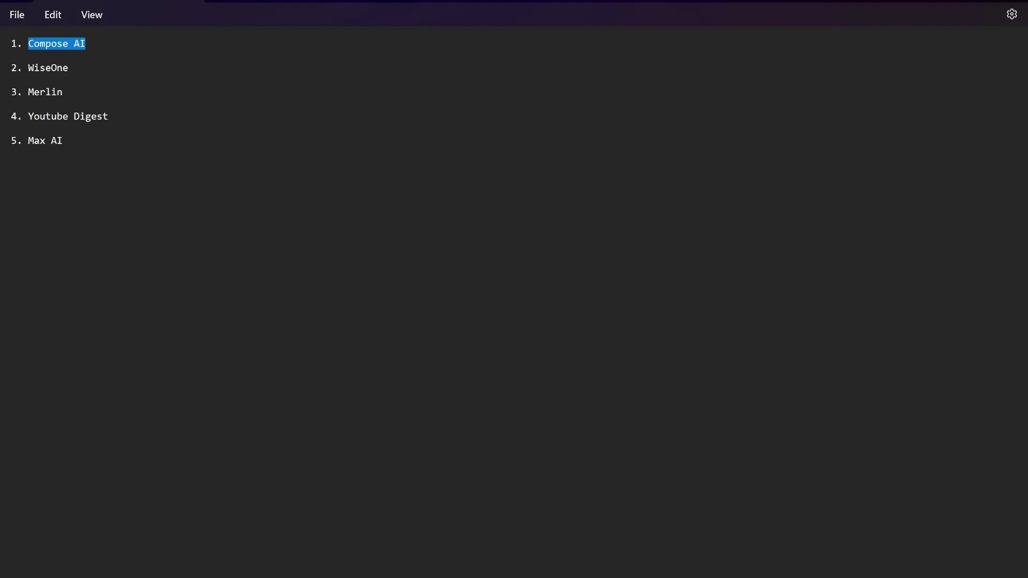
Copy "WiseOne" from the notes, search the Chrome Web Store for it, and open the Wiseone reading tool listing.
{"action": "double_click", "coordinate": [47, 68]}
{"action": "key", "text": "ctrl+c"}
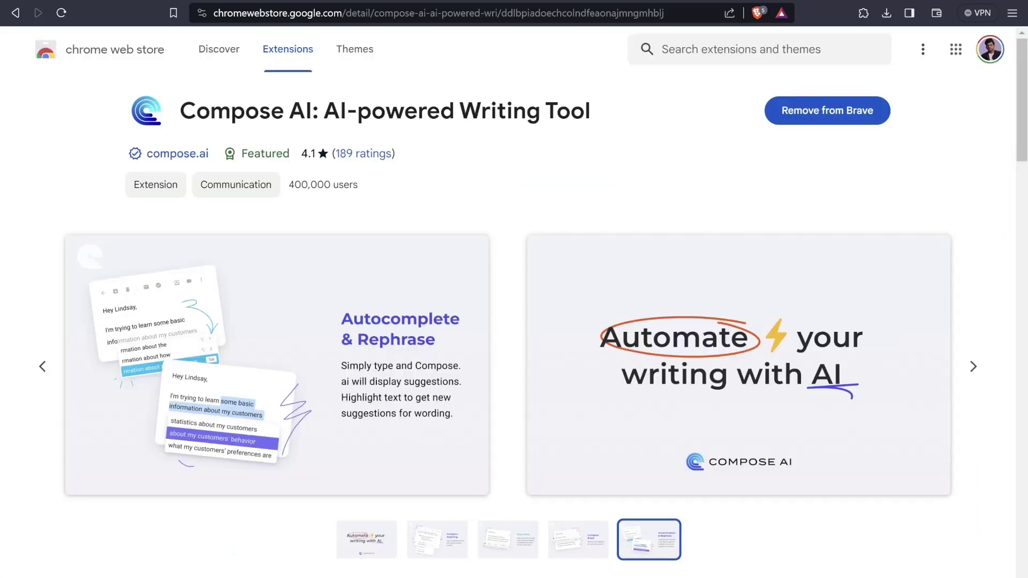
{"action": "left_click", "coordinate": [740, 49]}
{"action": "key", "text": "ctrl+v"}
{"action": "key", "text": "Return"}
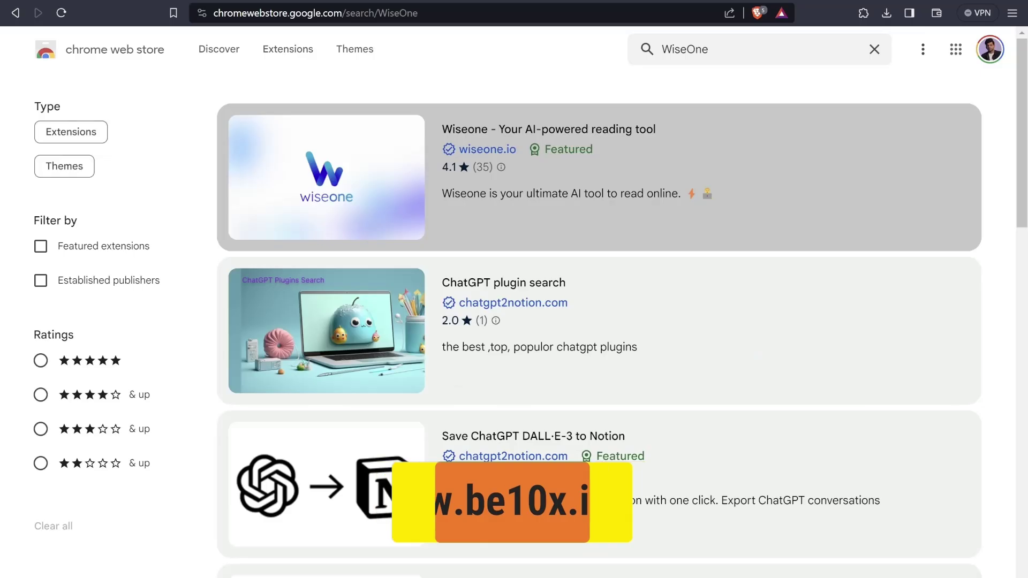
{"action": "left_click", "coordinate": [523, 114]}
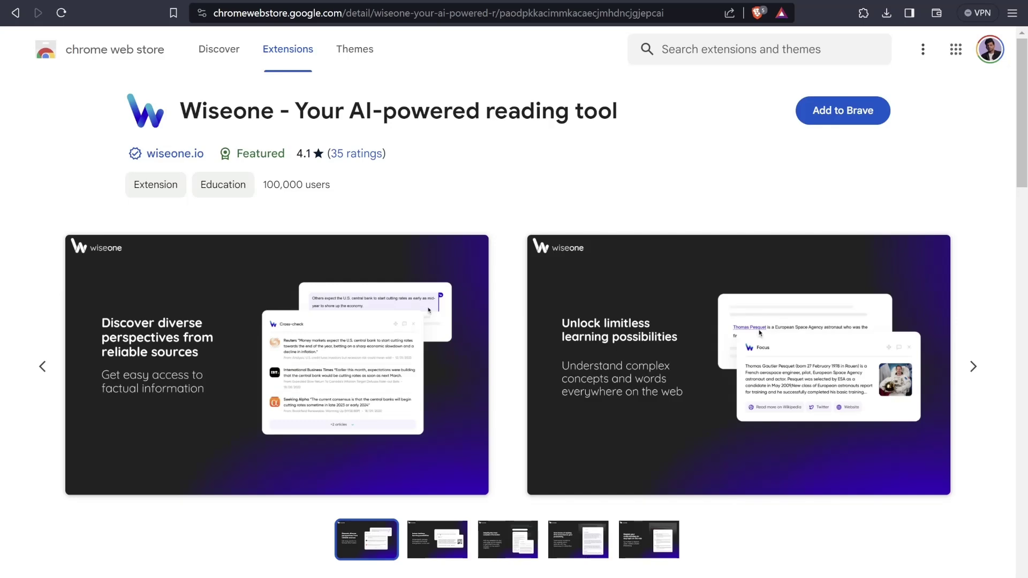
Look through the third, fourth and fifth preview images of the Wiseone listing.
{"action": "left_click", "coordinate": [507, 539]}
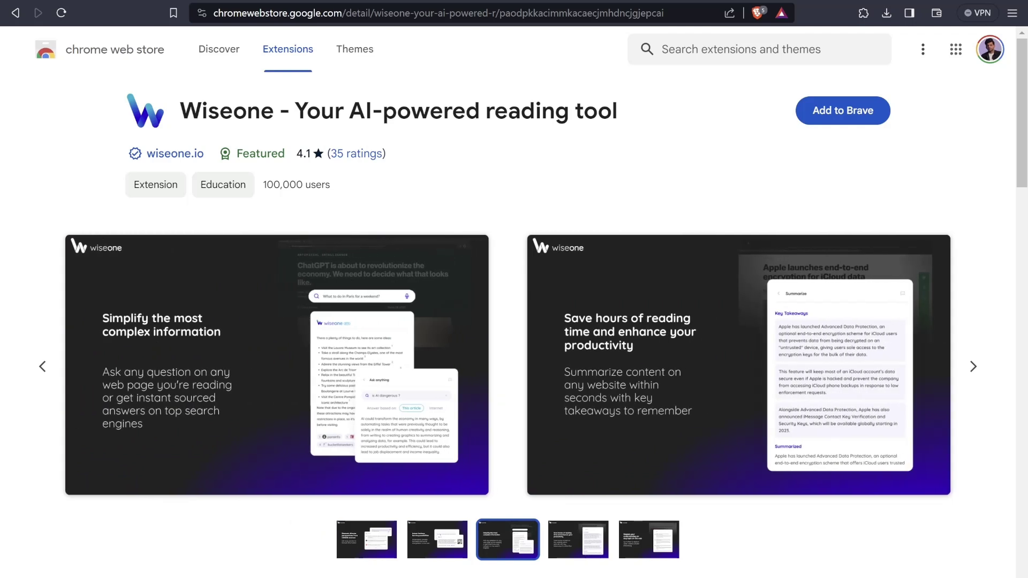
{"action": "left_click", "coordinate": [577, 539]}
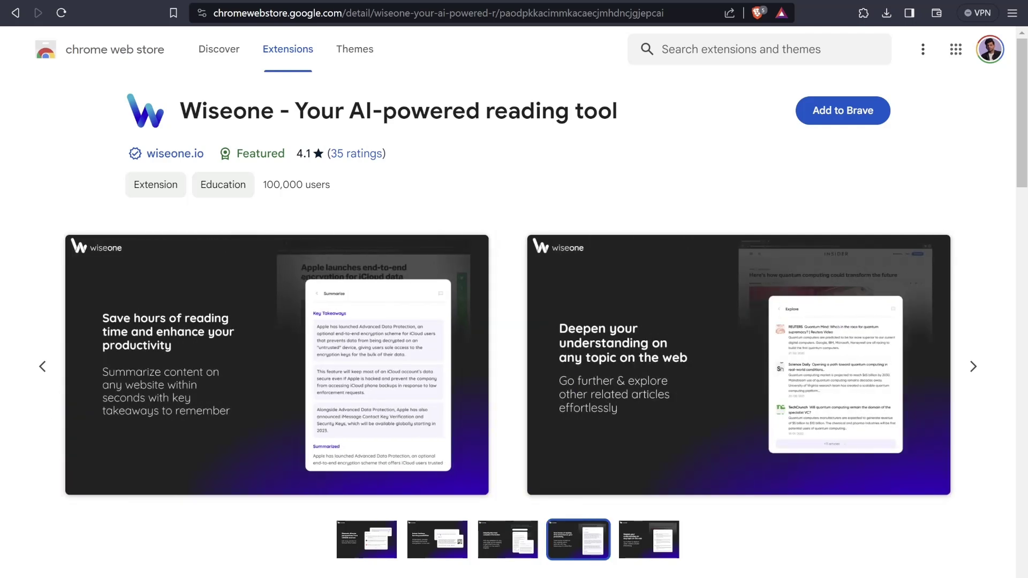
{"action": "left_click", "coordinate": [649, 539]}
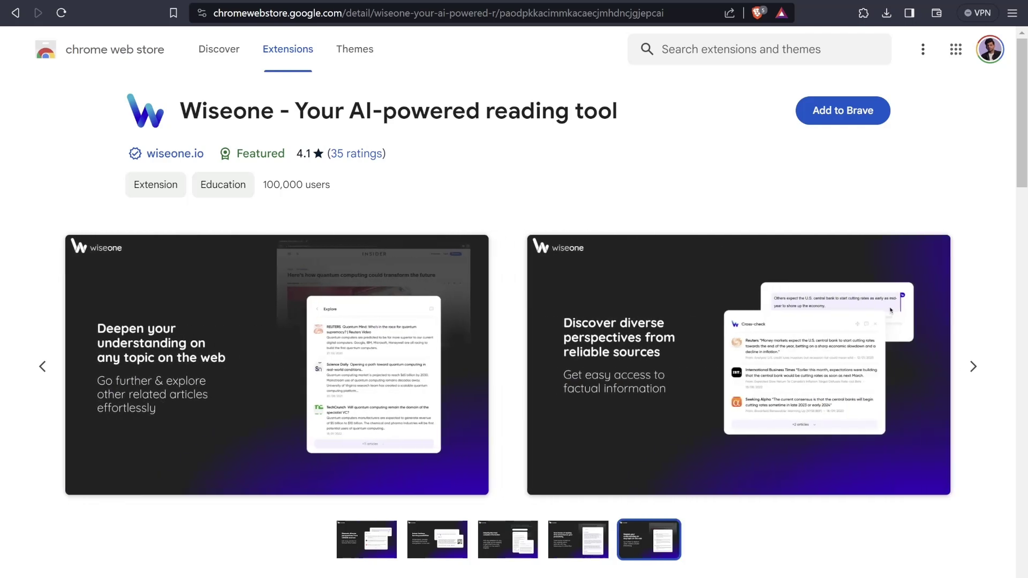
Add the Wiseone extension to Brave and sign in to it with a Google account.
{"action": "left_click", "coordinate": [842, 110]}
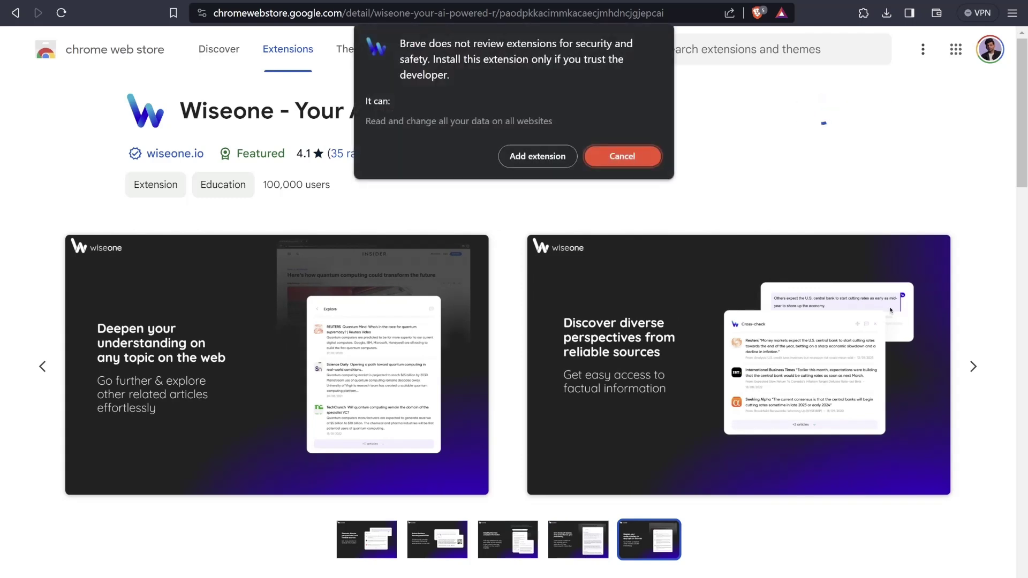
{"action": "left_click", "coordinate": [535, 156]}
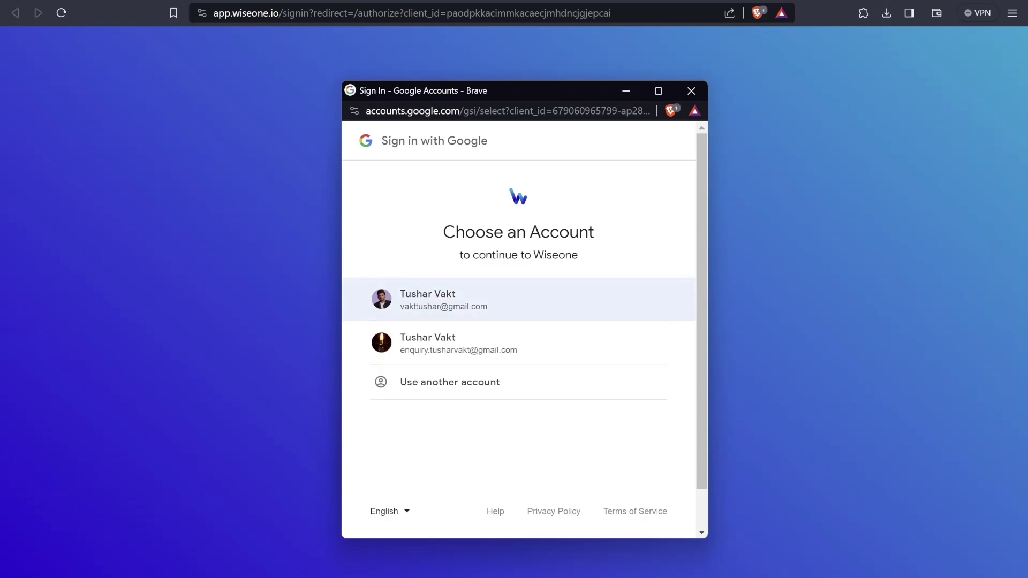
{"action": "left_click", "coordinate": [518, 343]}
{"action": "left_click", "coordinate": [630, 391]}
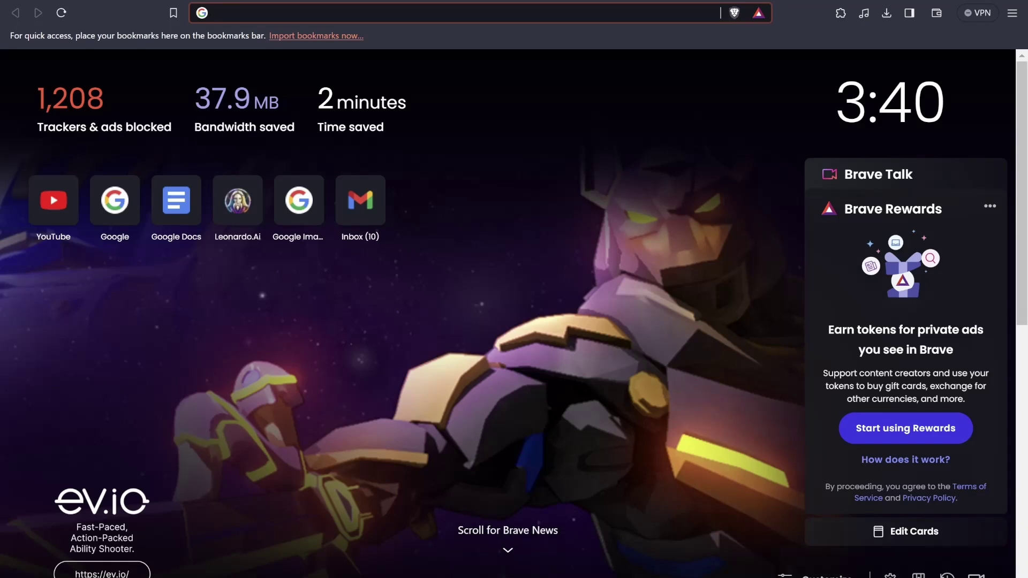
Search for "dna website", open dnaindia.com, and open the article on the world's most expensive yacht.
{"action": "type", "text": "a"}
{"action": "key", "text": "BackSpace"}
{"action": "key", "text": "BackSpace"}
{"action": "type", "text": "dna"}
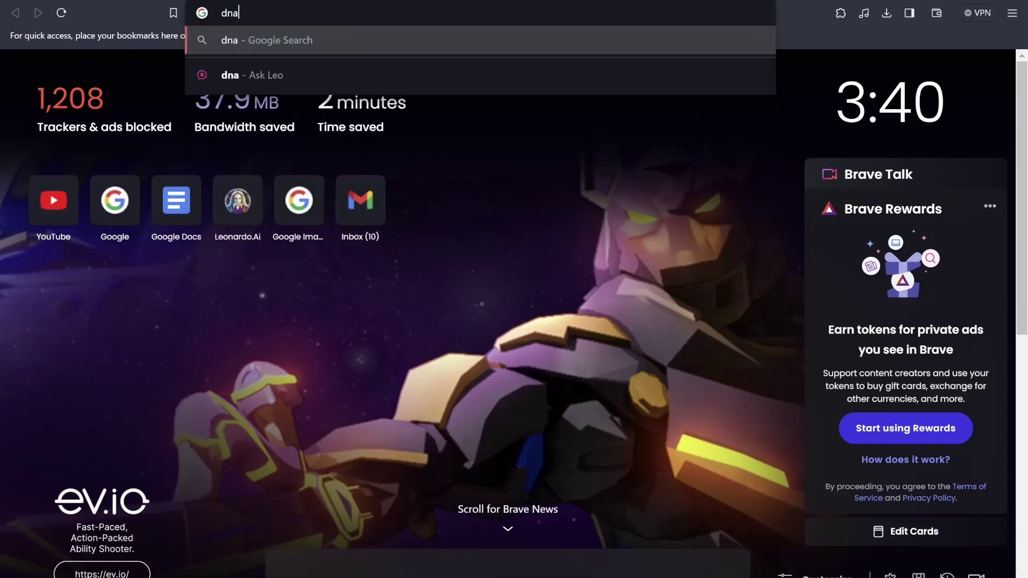
{"action": "type", "text": " website"}
{"action": "key", "text": "Return"}
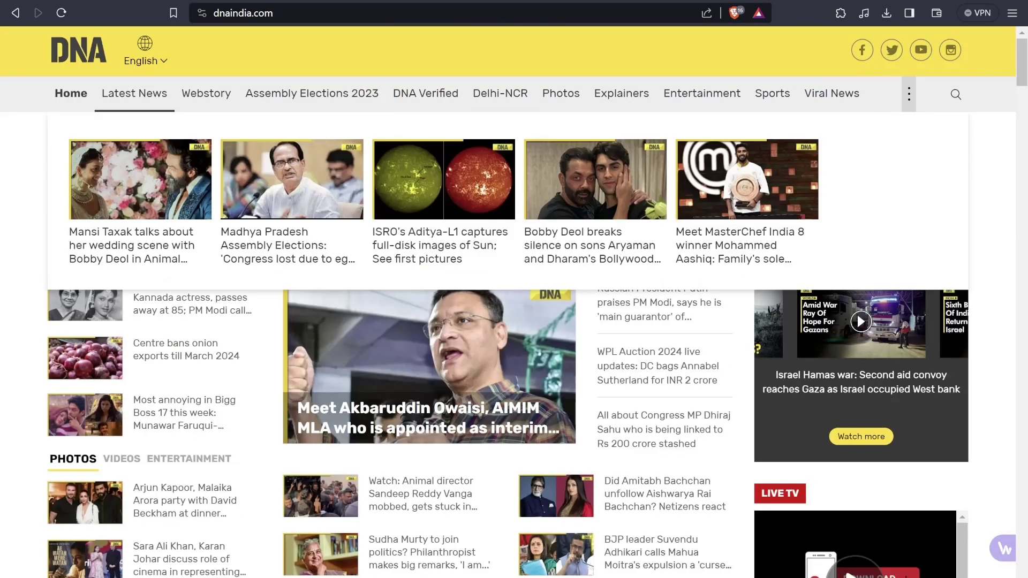
{"action": "scroll", "coordinate": [507, 342], "scroll_direction": "down", "scroll_amount": 12}
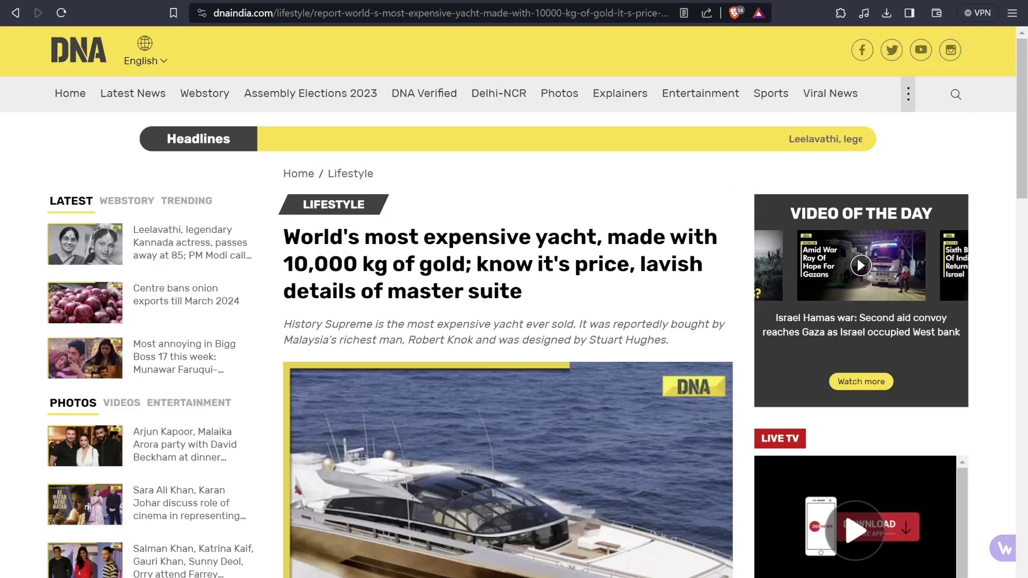
Pin the Wiseone extension to the browser toolbar and open it on the yacht article.
{"action": "left_click", "coordinate": [840, 13]}
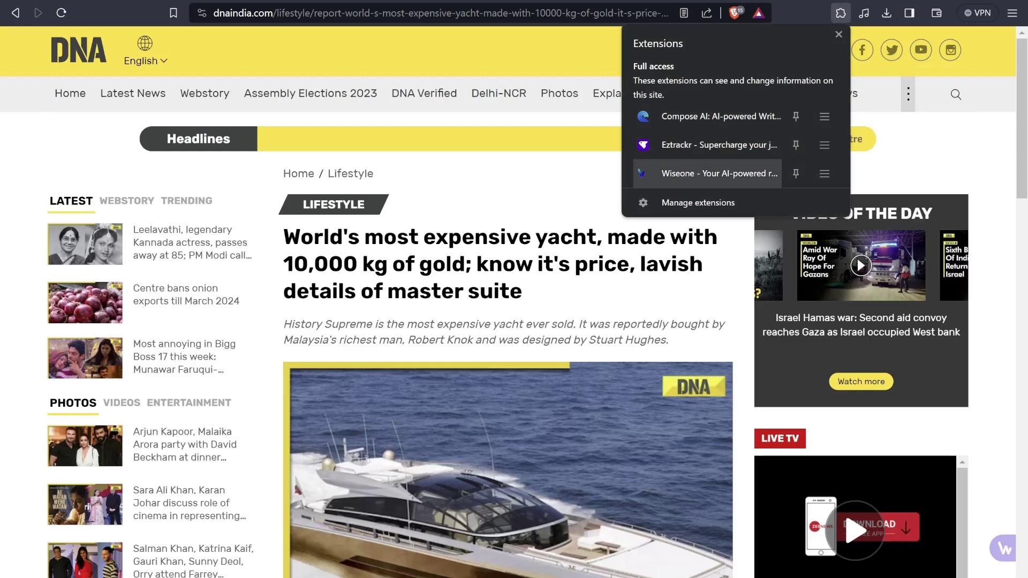
{"action": "left_click", "coordinate": [795, 173]}
{"action": "left_click", "coordinate": [830, 13]}
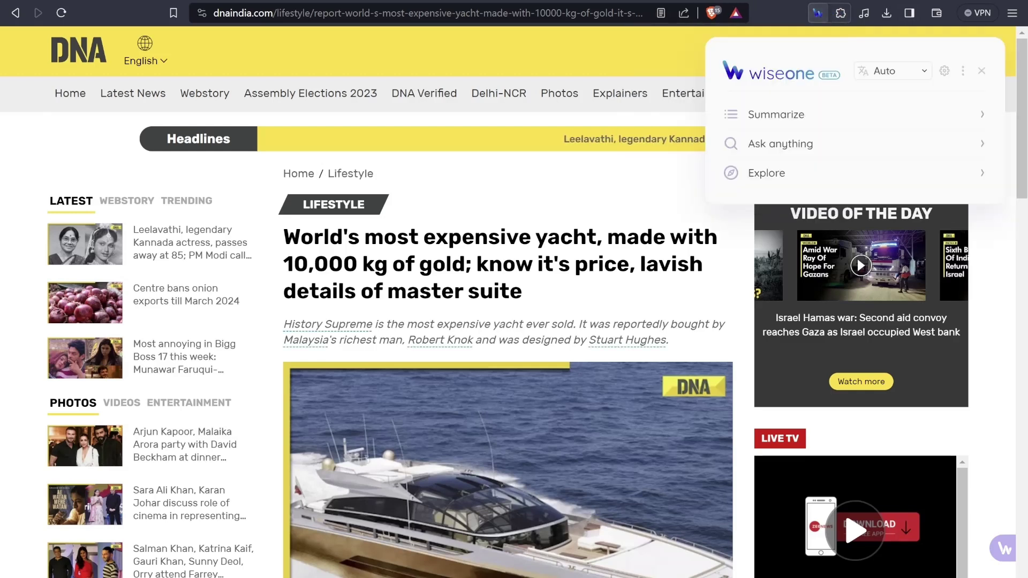
Set the Wiseone language to English.
{"action": "left_click", "coordinate": [892, 71]}
{"action": "left_click", "coordinate": [892, 72]}
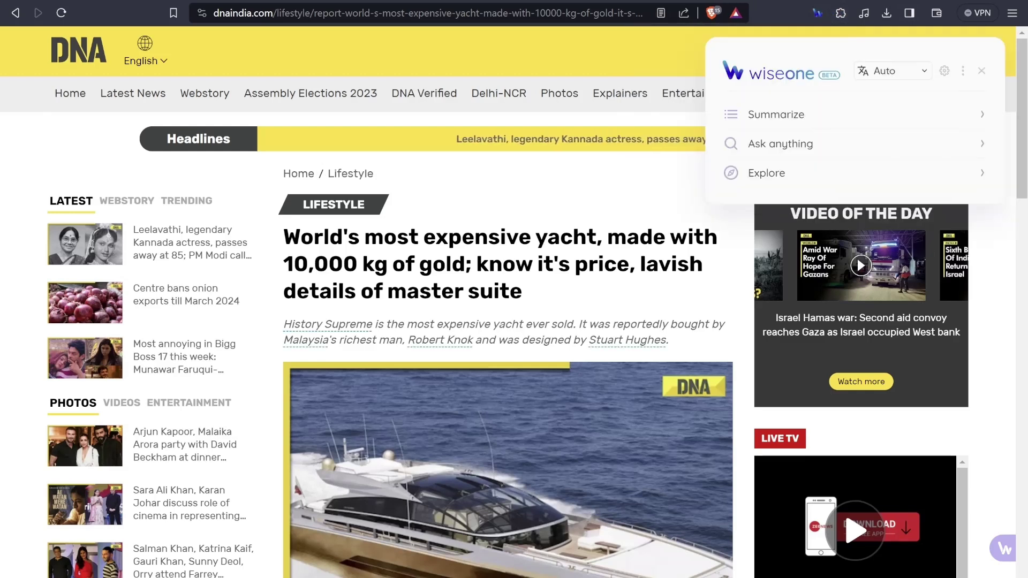
{"action": "left_click", "coordinate": [892, 71]}
{"action": "left_click", "coordinate": [876, 114]}
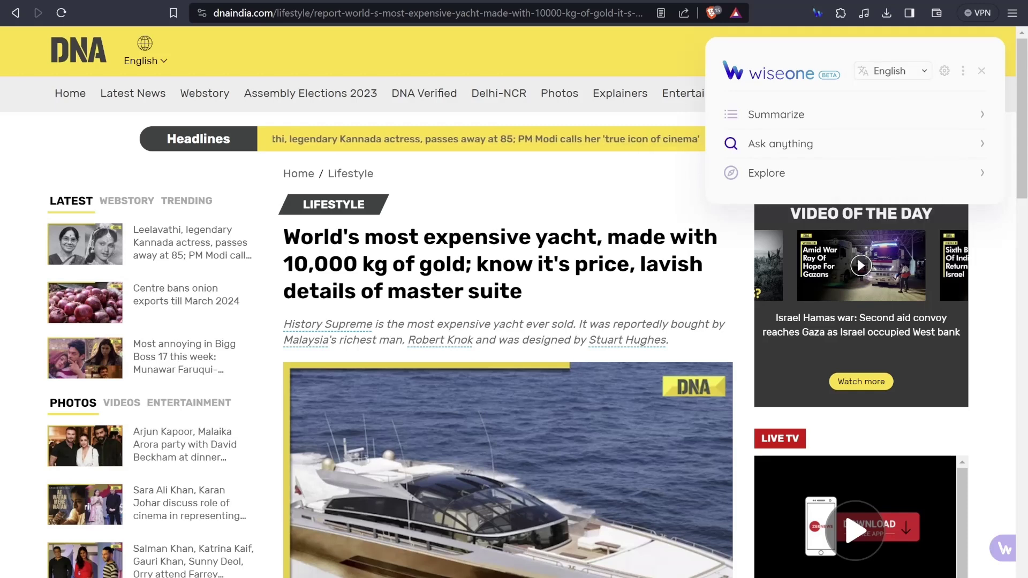
Open Wiseone's Ask anything feature and choose "This article" as the basis for its answers.
{"action": "left_click", "coordinate": [779, 143]}
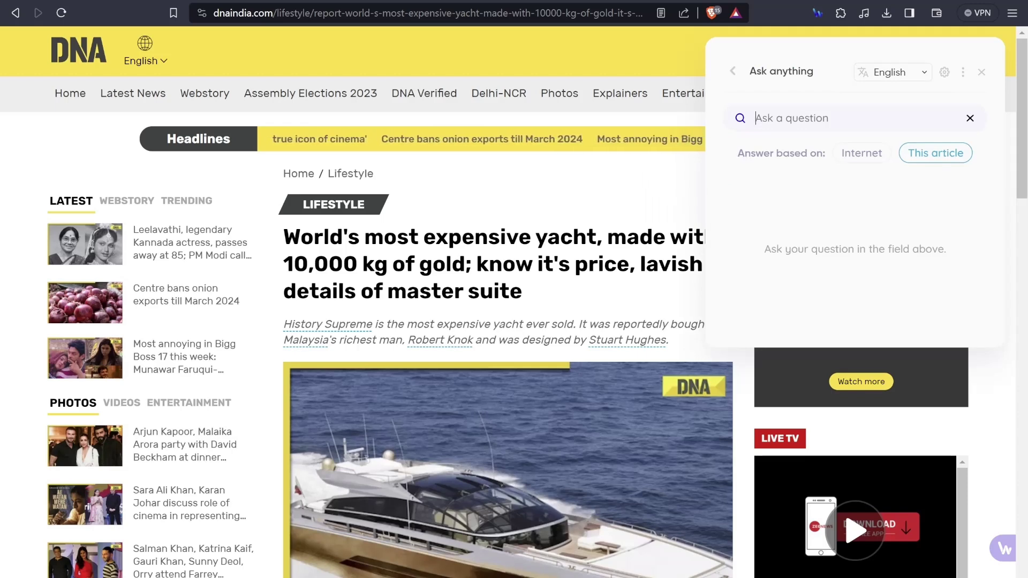
{"action": "left_click", "coordinate": [861, 153]}
{"action": "left_click", "coordinate": [934, 152]}
{"action": "scroll", "coordinate": [507, 321], "scroll_direction": "down", "scroll_amount": 10}
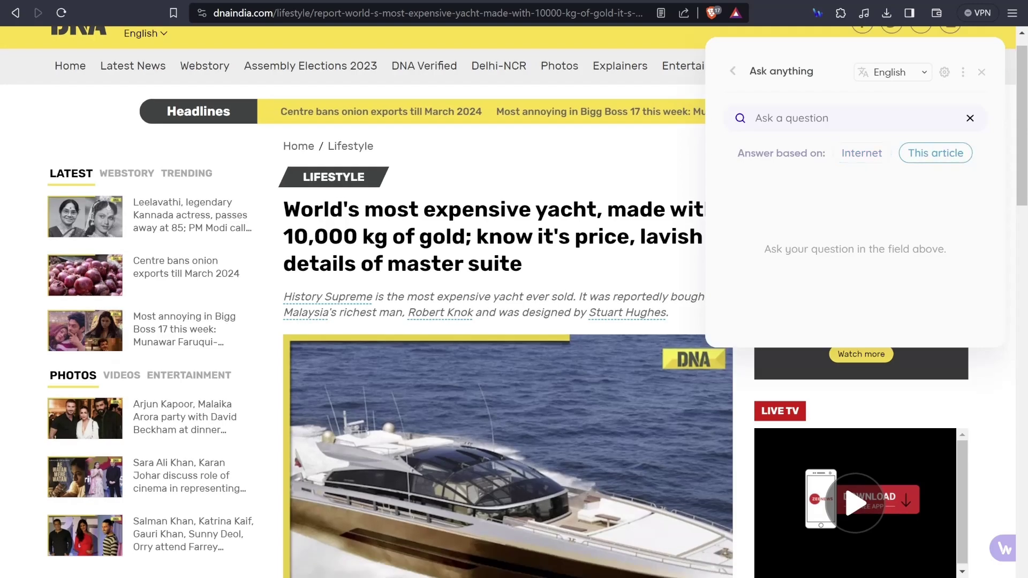
Ask Wiseone "What is this exactly?" and request a shorter explanation of the yacht article.
{"action": "scroll", "coordinate": [507, 300], "scroll_direction": "up", "scroll_amount": 7}
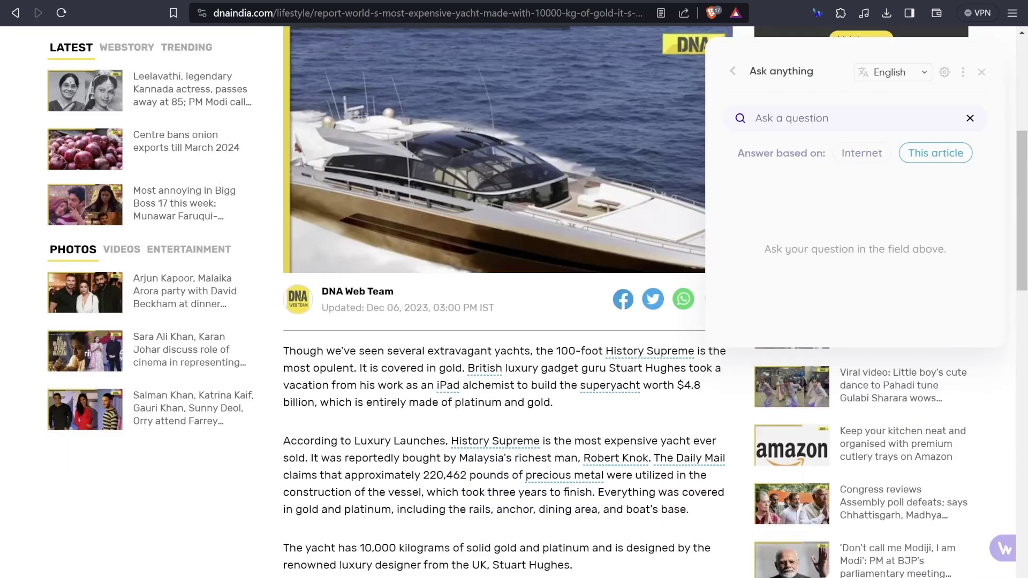
{"action": "type", "text": "What is this"}
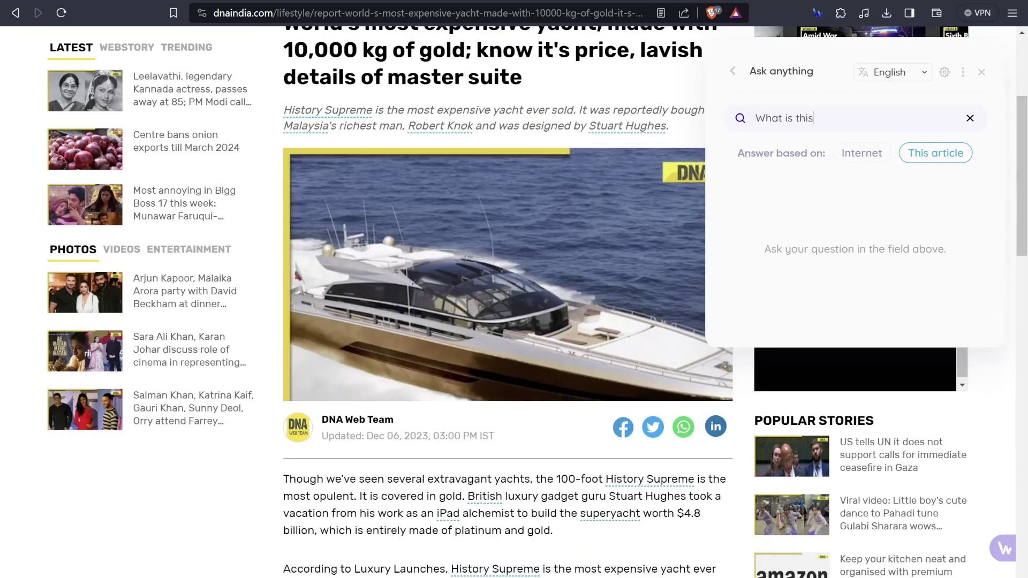
{"action": "type", "text": " exactly? Can you pleas"}
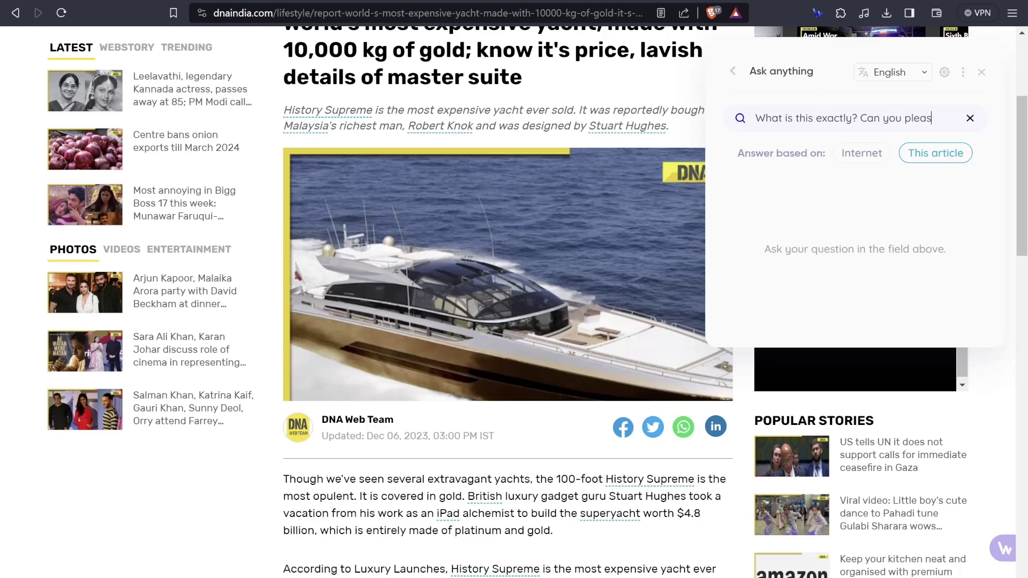
{"action": "type", "text": "e explaon me in a shorter way"}
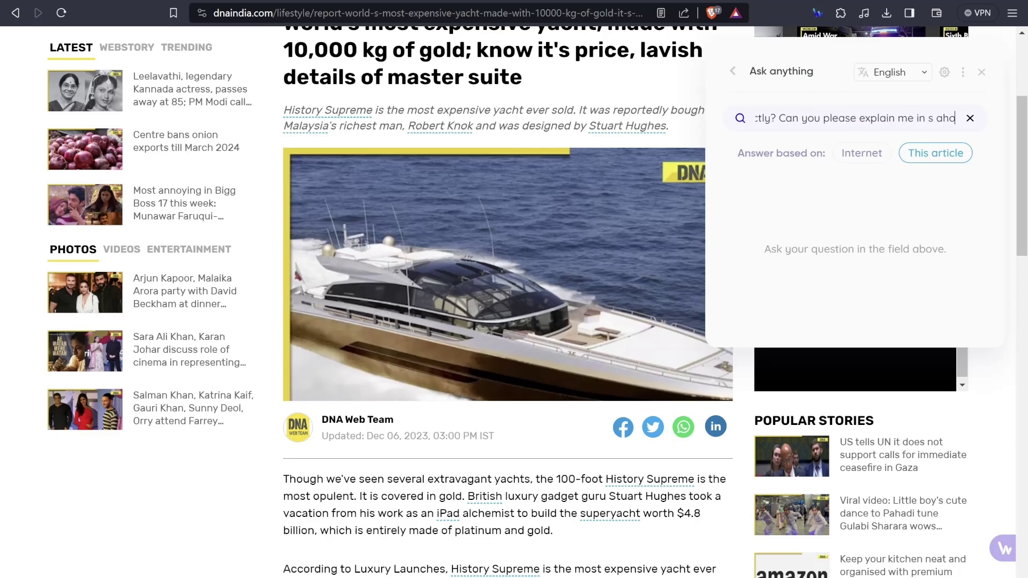
{"action": "key", "text": "Return"}
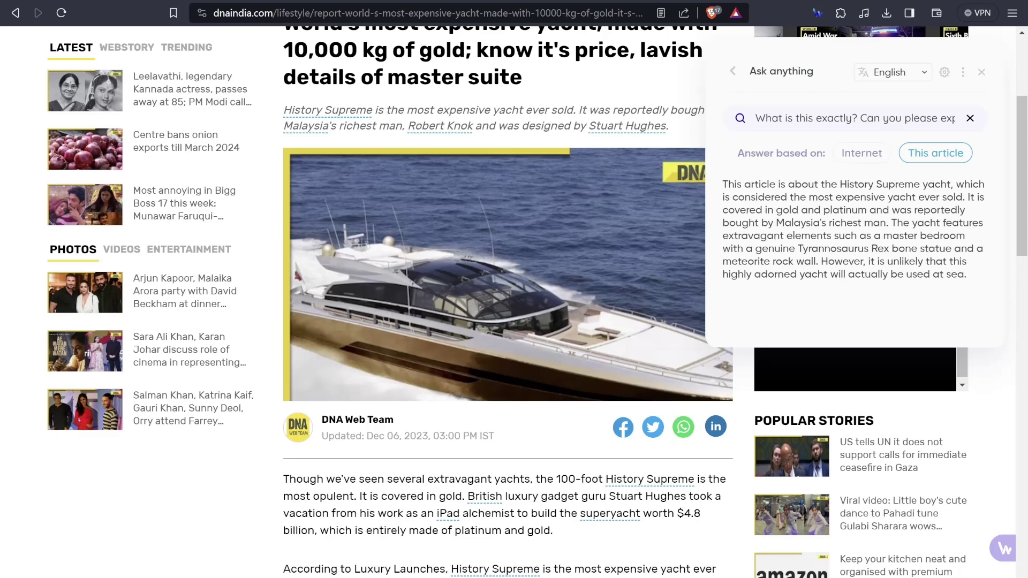
Return to the Wiseone feature list and generate a summary of the yacht article.
{"action": "key", "text": "ctrl+a"}
{"action": "left_click", "coordinate": [732, 71]}
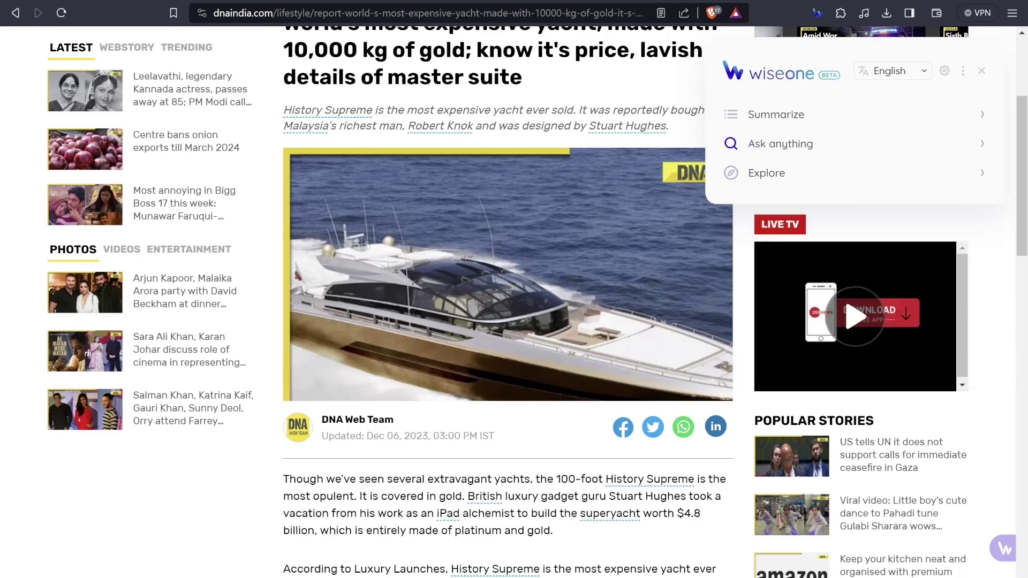
{"action": "left_click", "coordinate": [731, 114]}
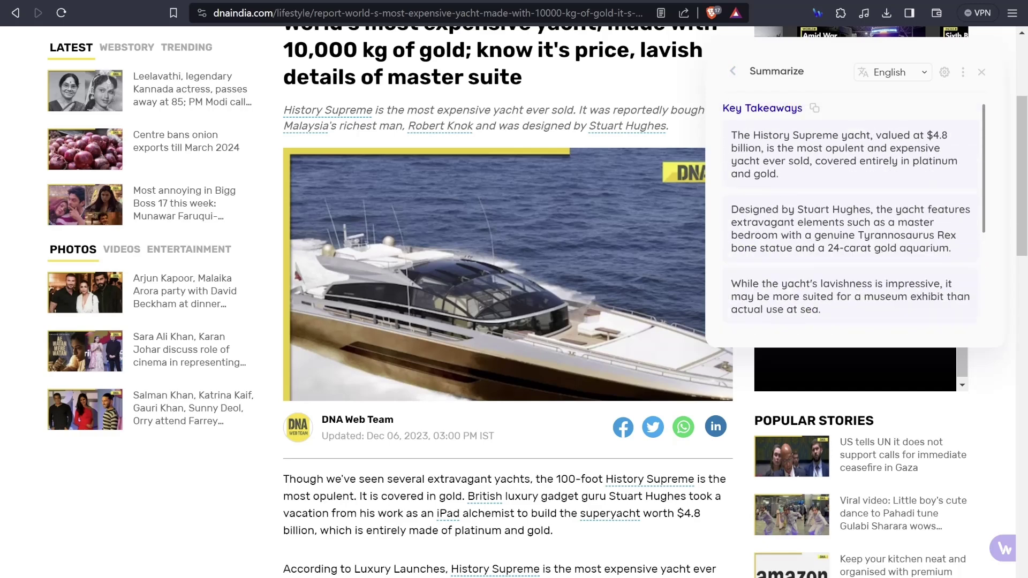
Open Wiseone's Explore feature and look through the related news articles about the yacht.
{"action": "left_click", "coordinate": [732, 71]}
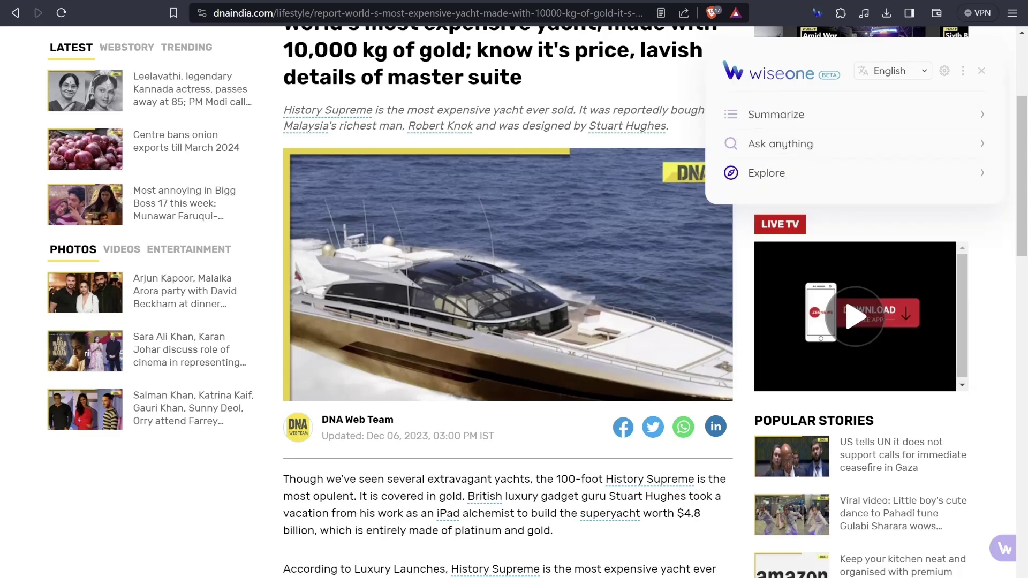
{"action": "left_click", "coordinate": [766, 173]}
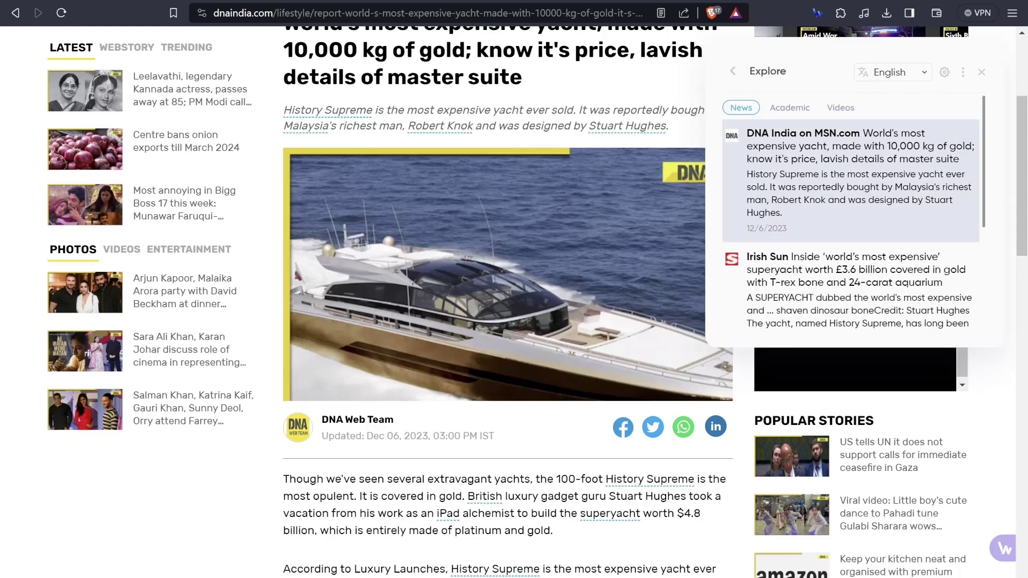
{"action": "scroll", "coordinate": [850, 177], "scroll_direction": "down", "scroll_amount": 3}
{"action": "scroll", "coordinate": [851, 214], "scroll_direction": "up", "scroll_amount": 3}
{"action": "scroll", "coordinate": [851, 230], "scroll_direction": "down", "scroll_amount": 2}
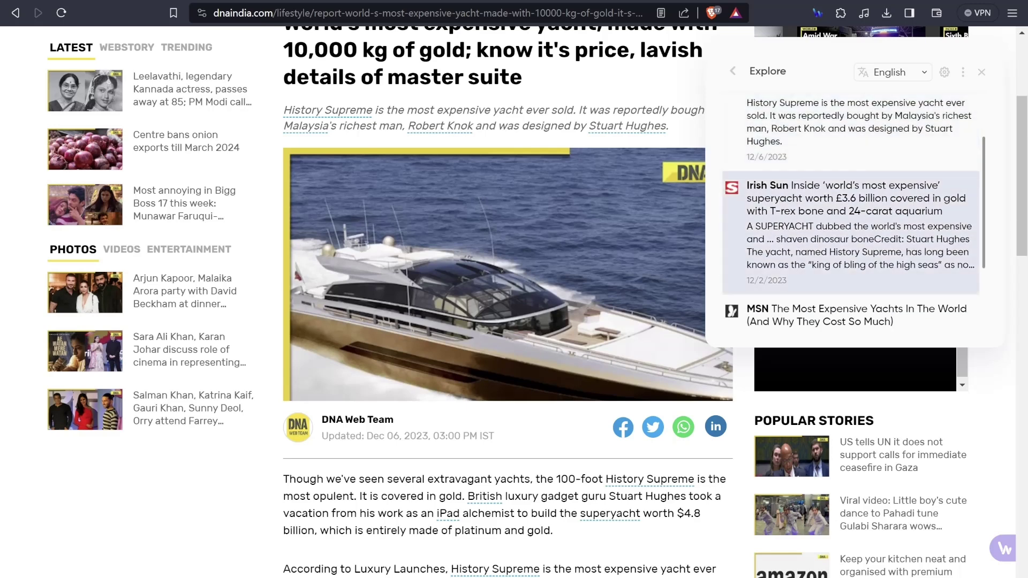
{"action": "scroll", "coordinate": [851, 230], "scroll_direction": "down", "scroll_amount": 2}
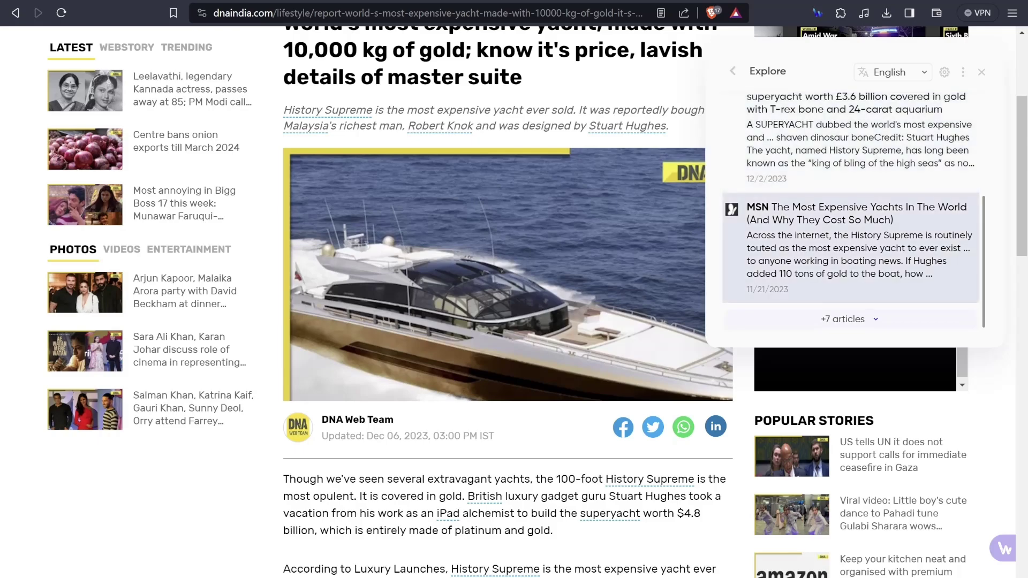
View the related MSN and Irish Sun articles from Explore, closing each one to return to the yacht article.
{"action": "left_click", "coordinate": [851, 241]}
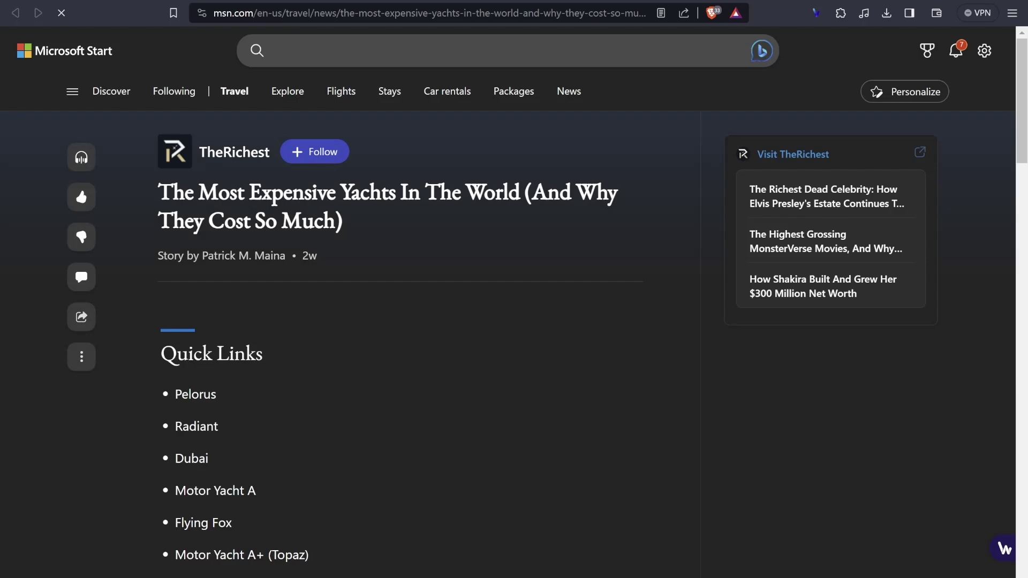
{"action": "key", "text": "ctrl+w"}
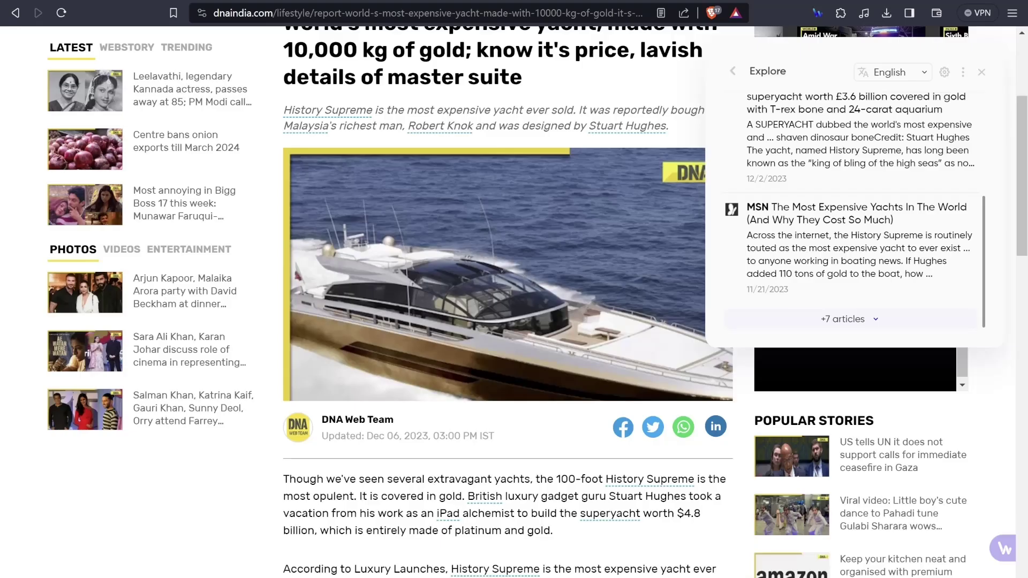
{"action": "left_click", "coordinate": [850, 142]}
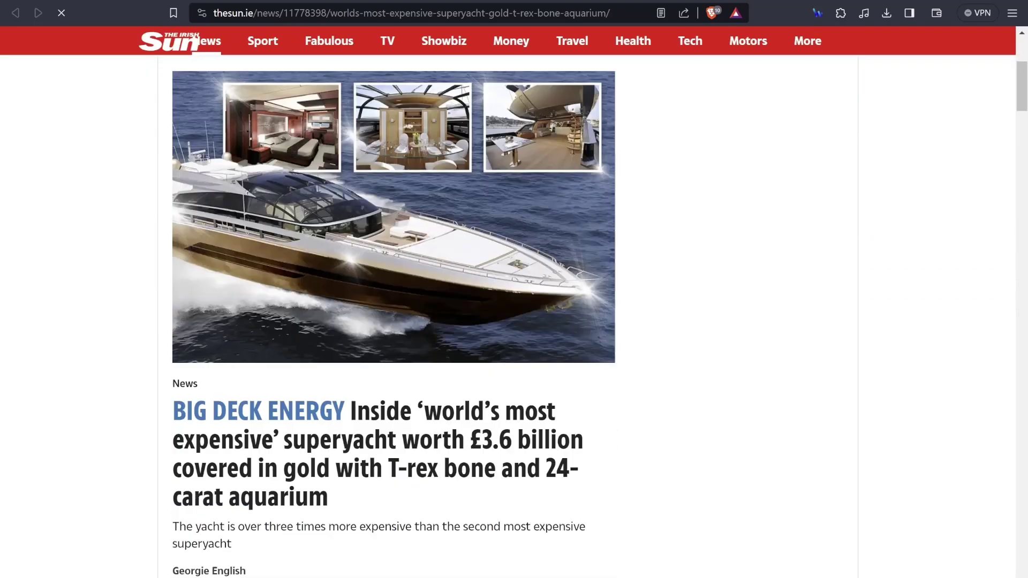
{"action": "key", "text": "ctrl+w"}
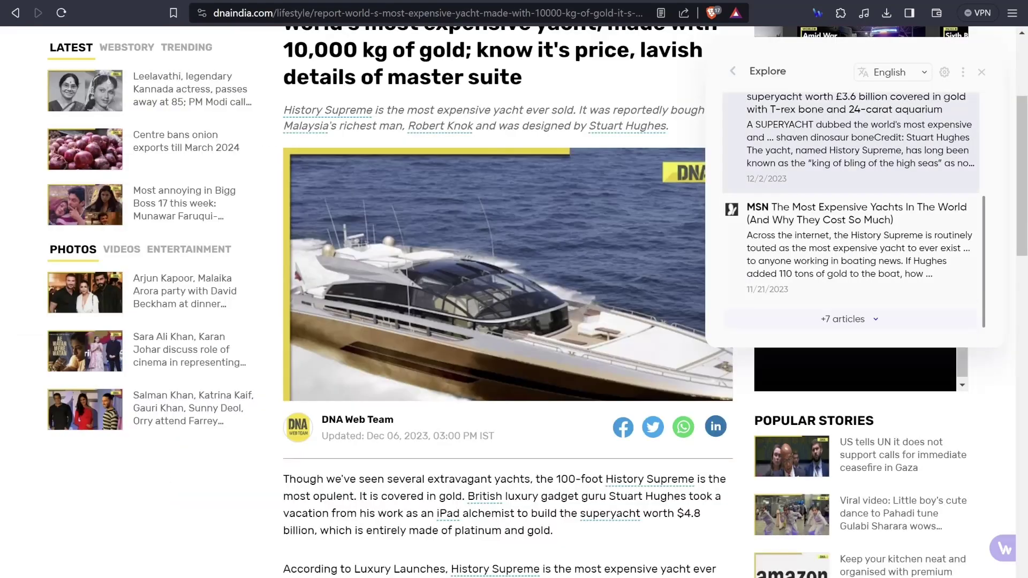
{"action": "scroll", "coordinate": [851, 211], "scroll_direction": "up", "scroll_amount": 1}
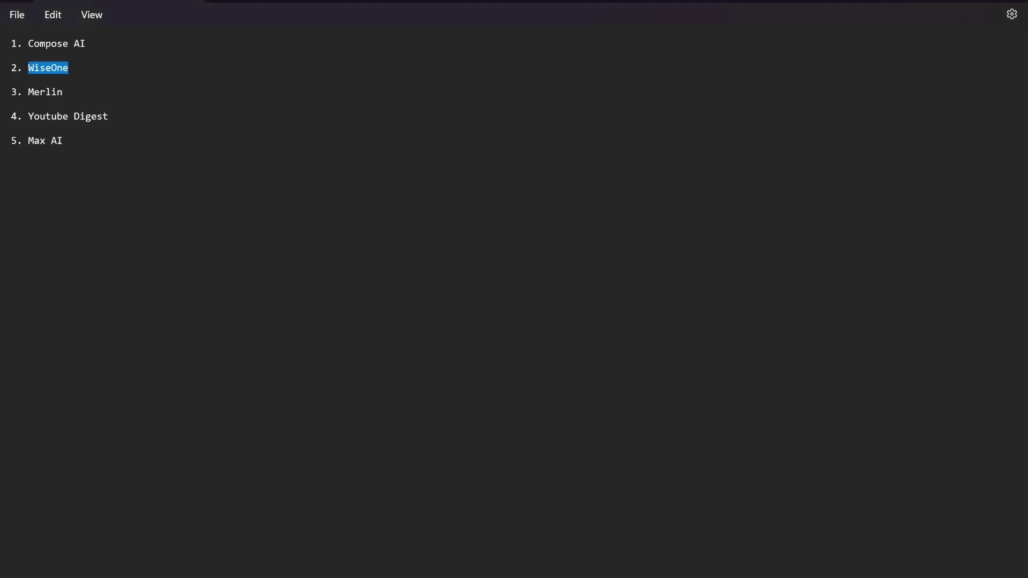
Highlight Merlin in the notes list, then search for it in the Chrome Web Store in Brave and open its listing.
{"action": "double_click", "coordinate": [45, 91]}
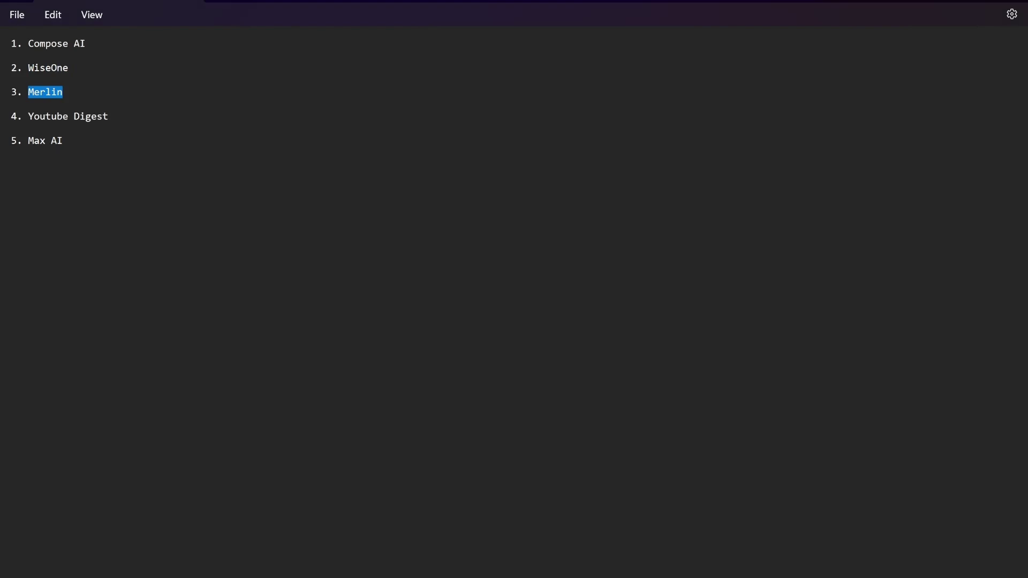
{"action": "key", "text": "alt+Tab"}
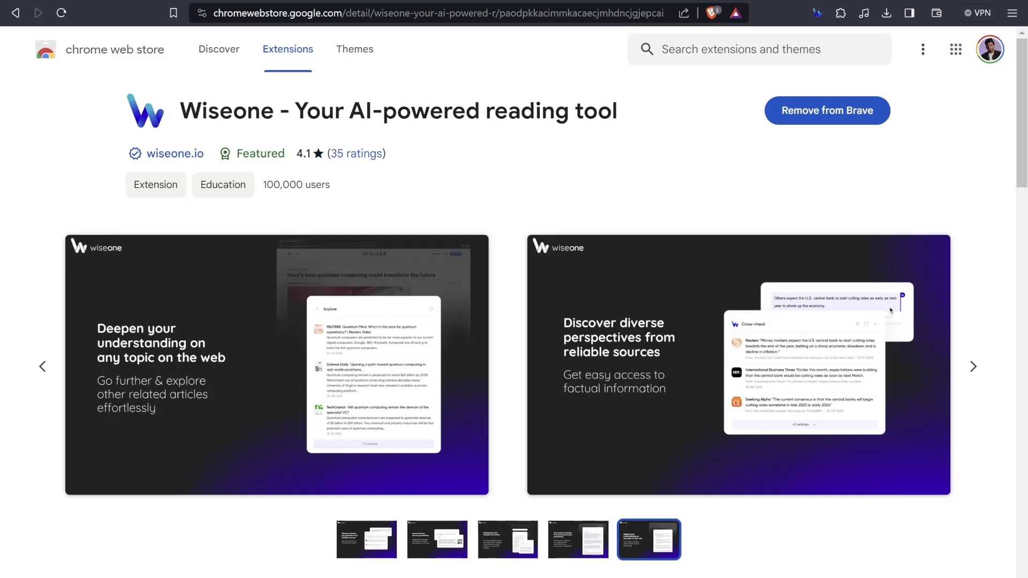
{"action": "left_click", "coordinate": [758, 48]}
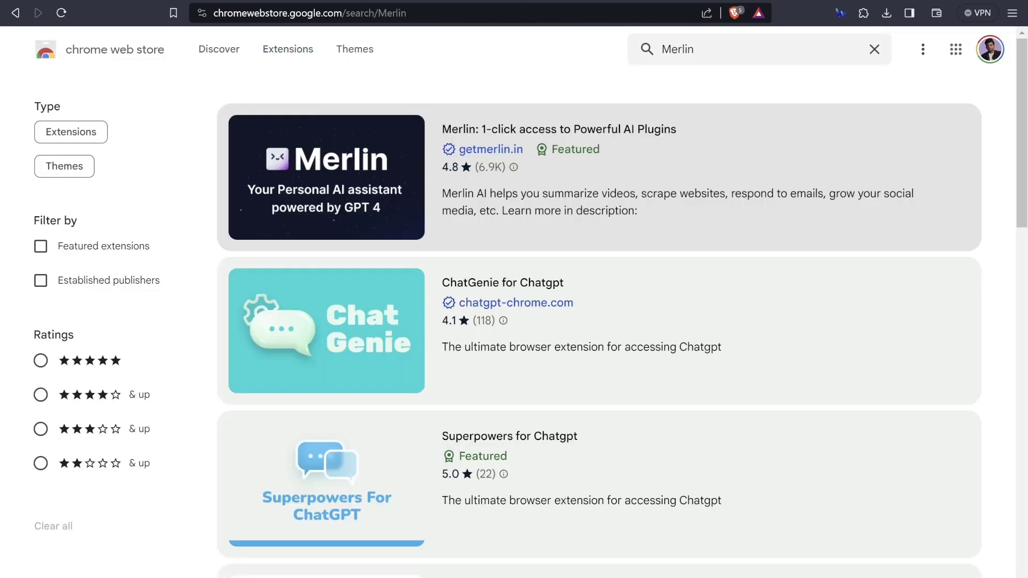
{"action": "left_click", "coordinate": [598, 177]}
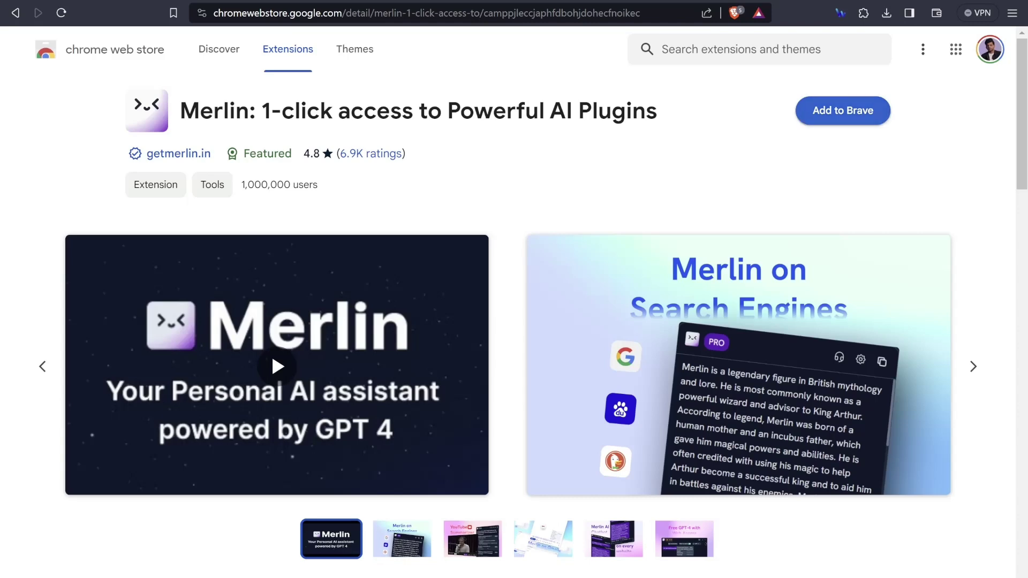
Add the Merlin extension to Brave and pin it to the browser toolbar from a new tab.
{"action": "left_click", "coordinate": [843, 111]}
{"action": "left_click", "coordinate": [538, 156]}
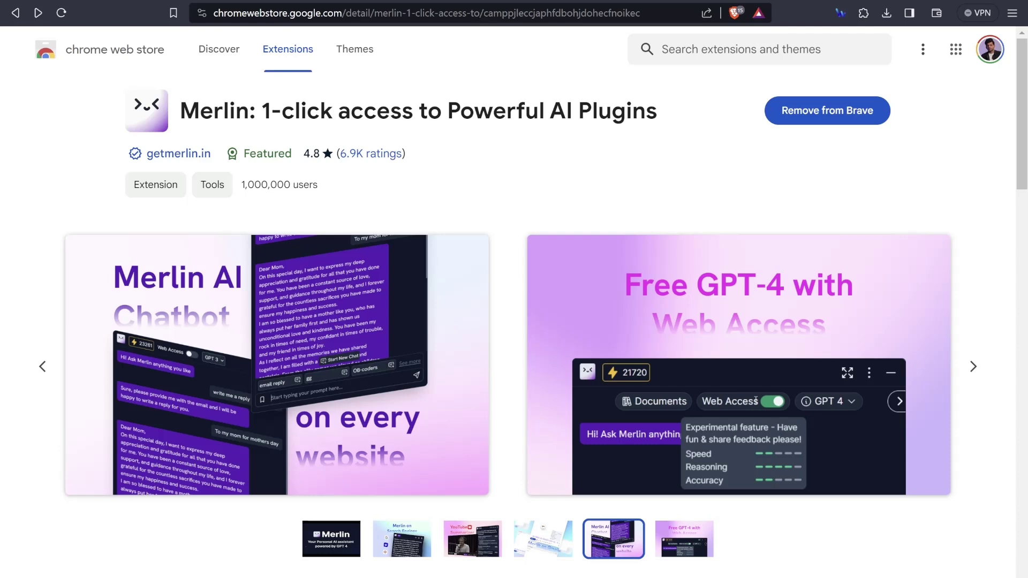
{"action": "key", "text": "ctrl+t"}
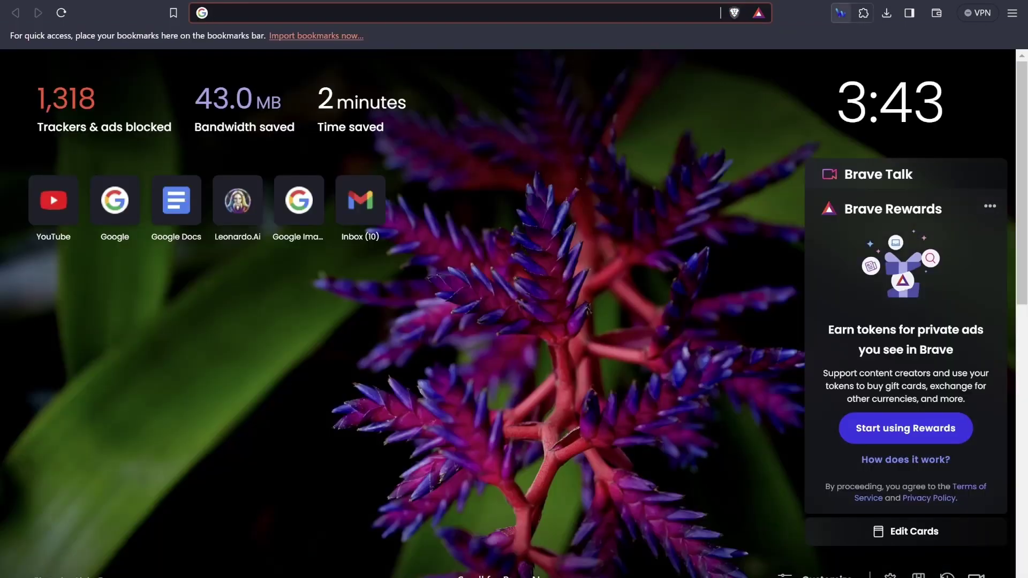
{"action": "left_click", "coordinate": [863, 13]}
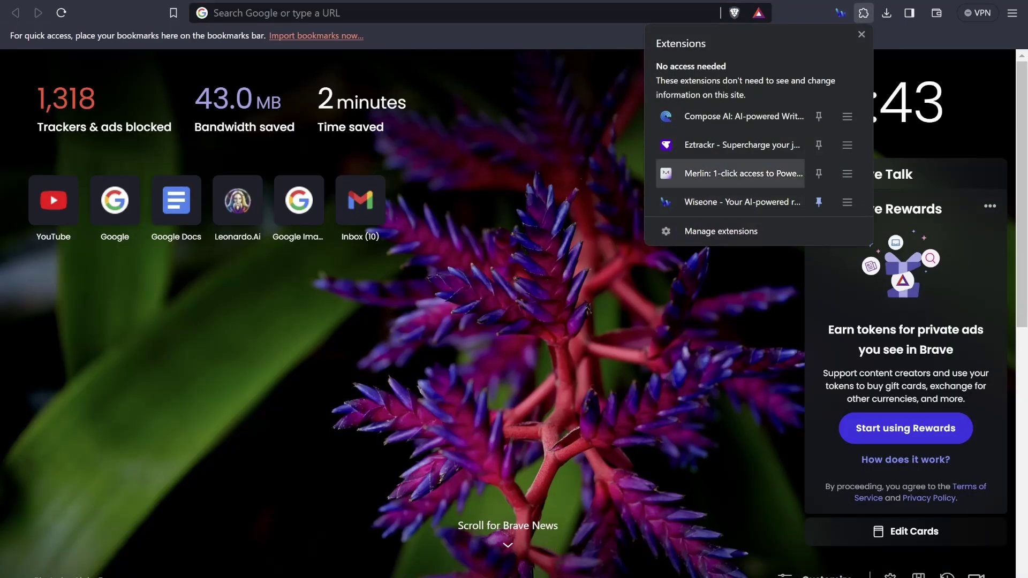
{"action": "left_click", "coordinate": [819, 173]}
Open google.com and search for "How to find the best AI tools for my works?".
{"action": "key", "text": "ctrl+l"}
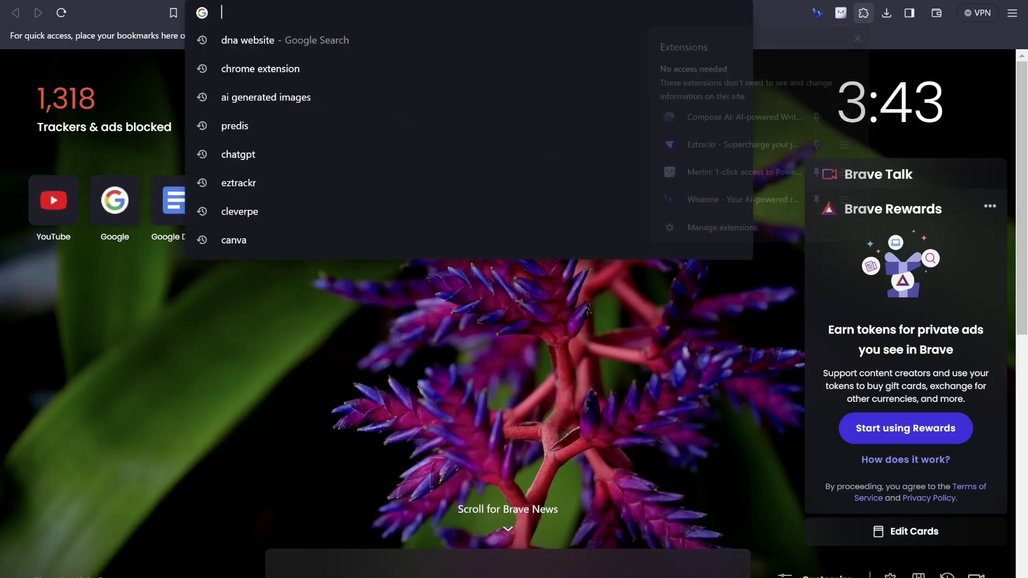
{"action": "type", "text": "google.com"}
{"action": "key", "text": "Return"}
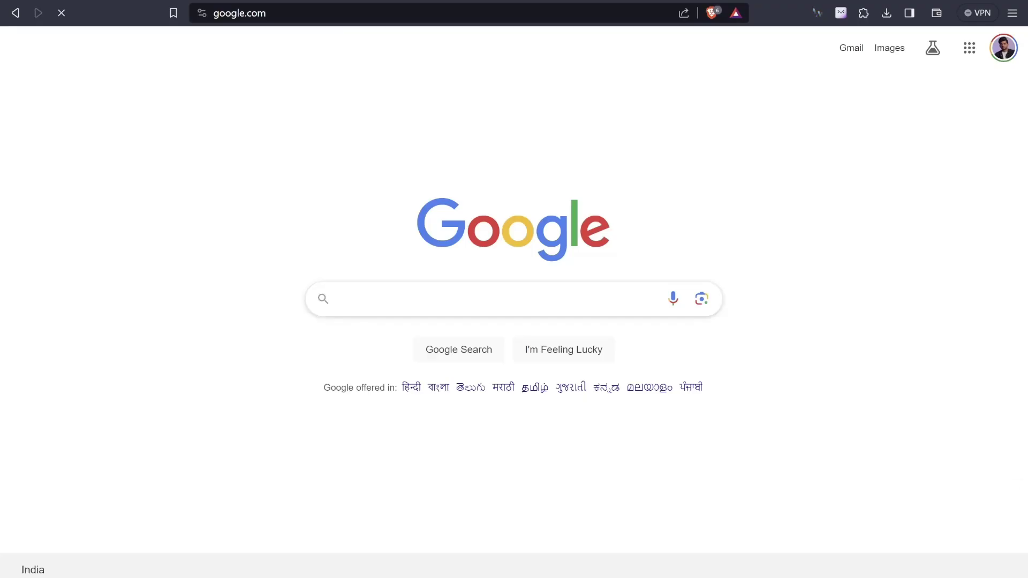
{"action": "type", "text": "How to find"}
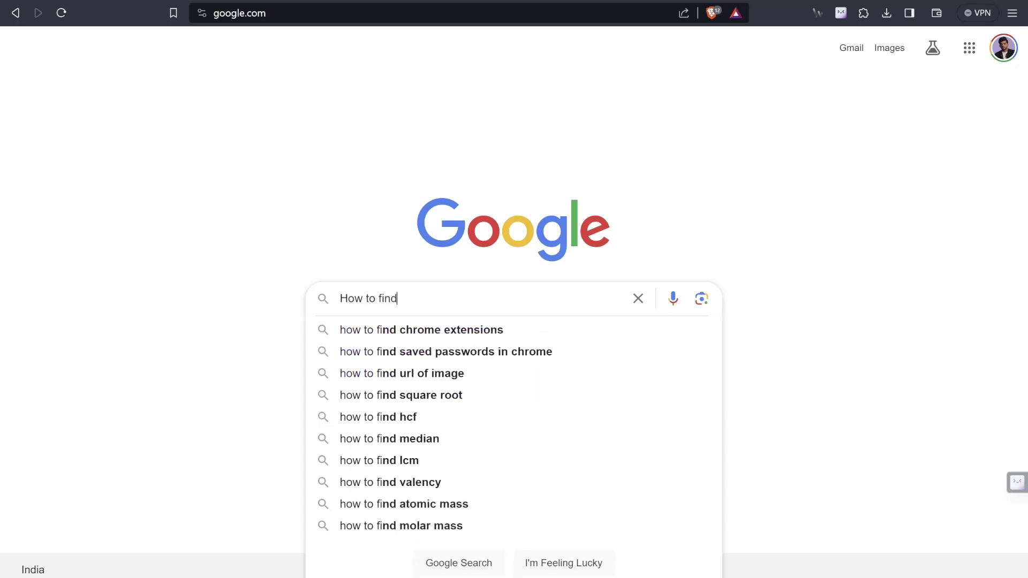
{"action": "type", "text": " the best AI tools "}
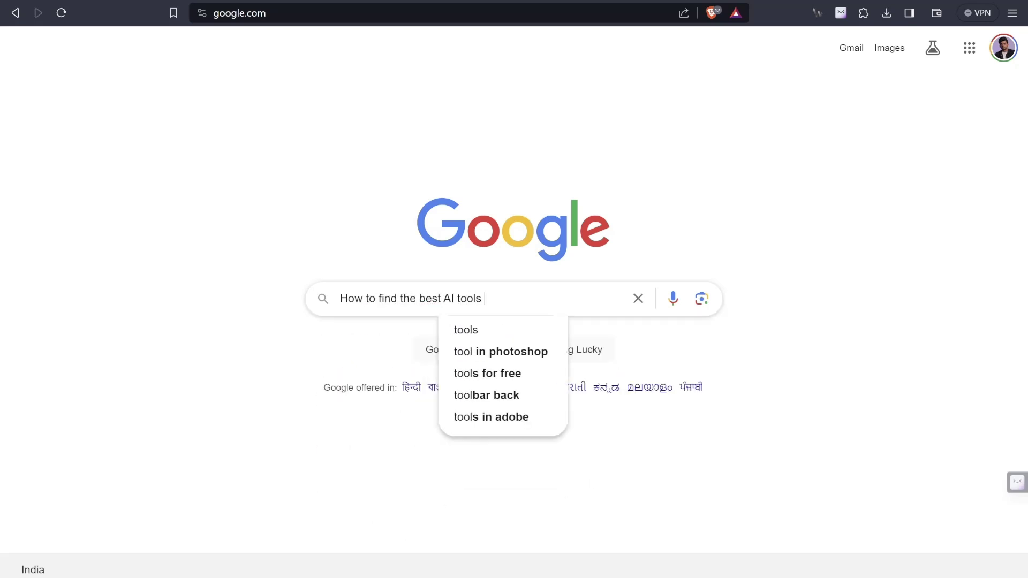
{"action": "type", "text": "for my workds"}
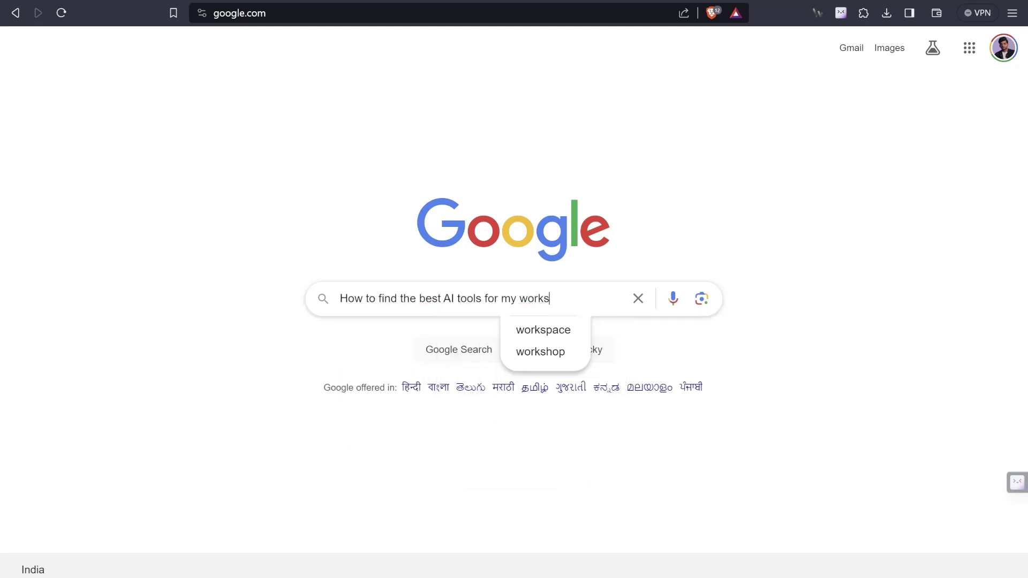
{"action": "type", "text": "?"}
{"action": "key", "text": "Return"}
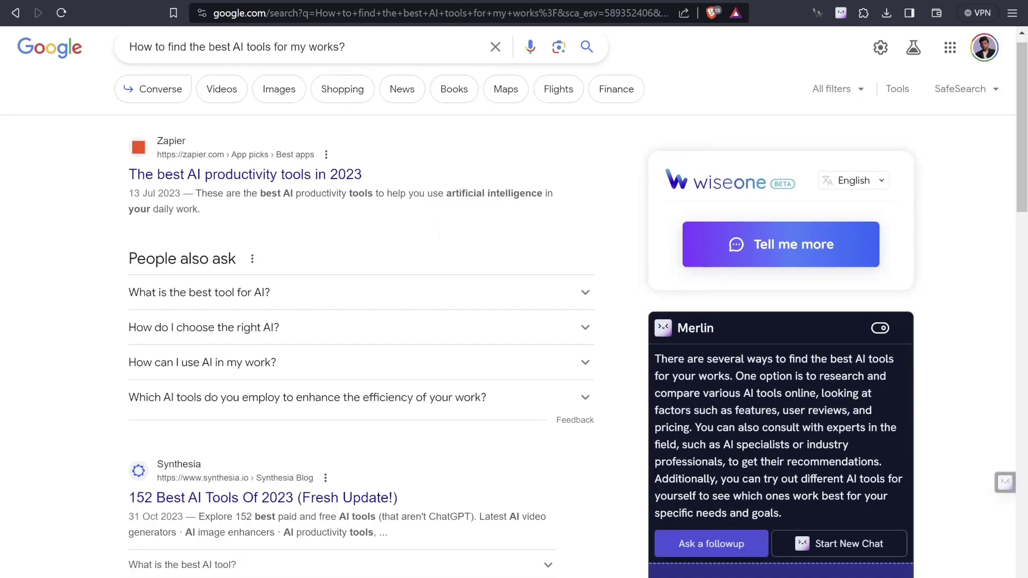
Sign in to Merlin with the second listed Google account.
{"action": "scroll", "coordinate": [514, 321], "scroll_direction": "down", "scroll_amount": 1}
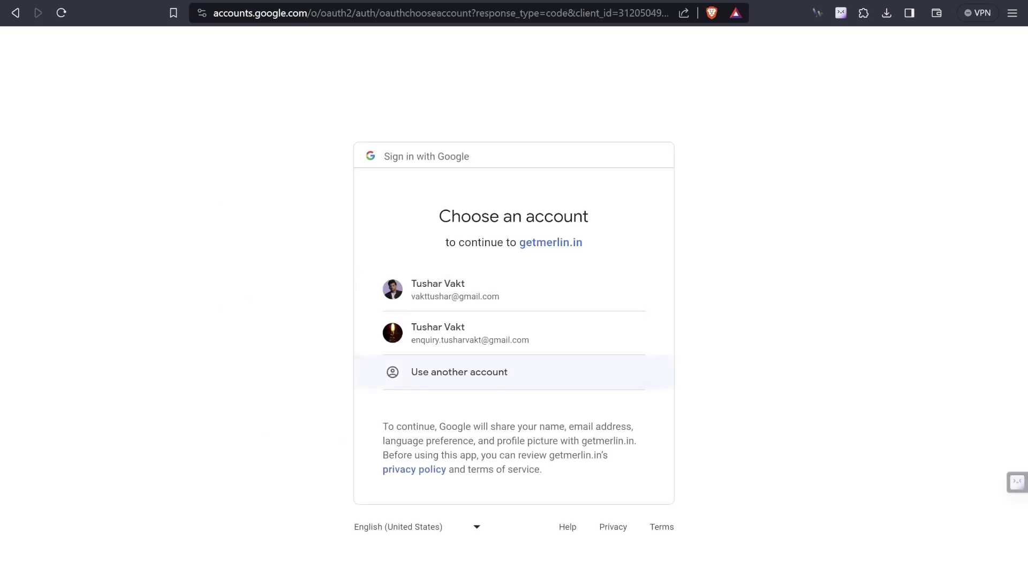
{"action": "left_click", "coordinate": [470, 333]}
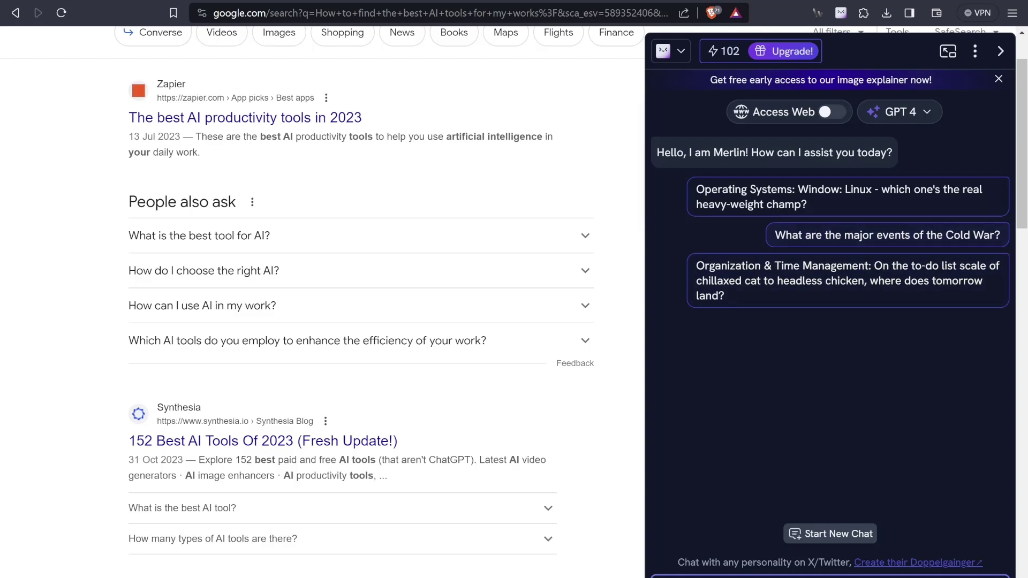
Move the Google search question into Merlin's chat, add the video shooting, video editing and writing details, and submit it.
{"action": "scroll", "coordinate": [321, 302], "scroll_direction": "up", "scroll_amount": 2}
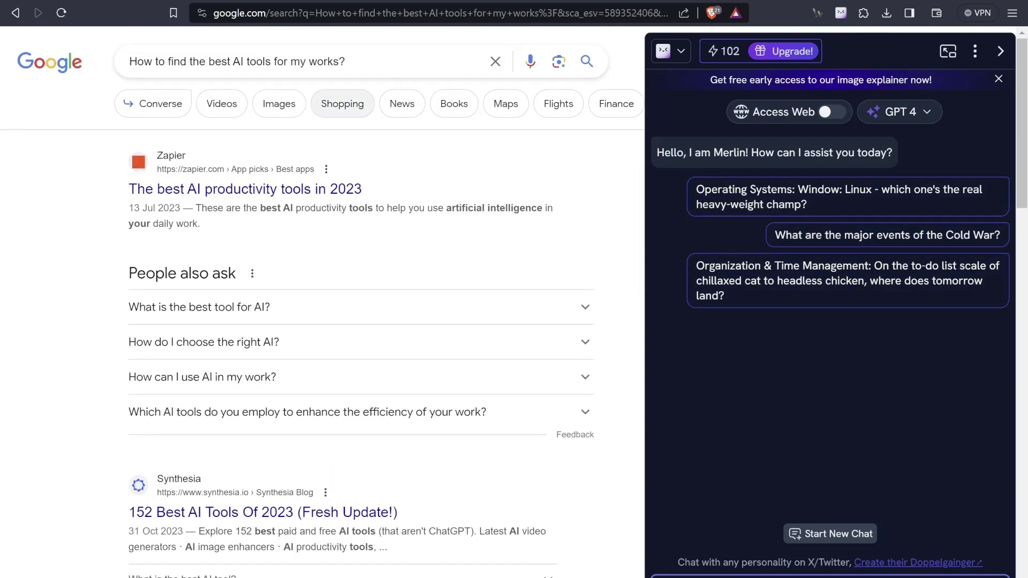
{"action": "left_click", "coordinate": [345, 62]}
{"action": "key", "text": "ctrl+a"}
{"action": "key", "text": "BackSpace"}
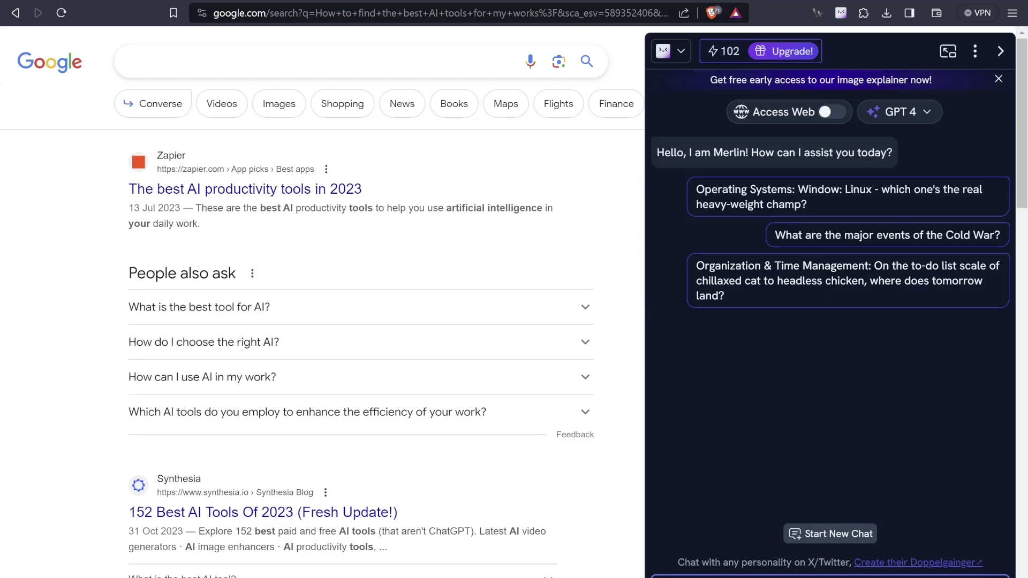
{"action": "key", "text": "ctrl+v"}
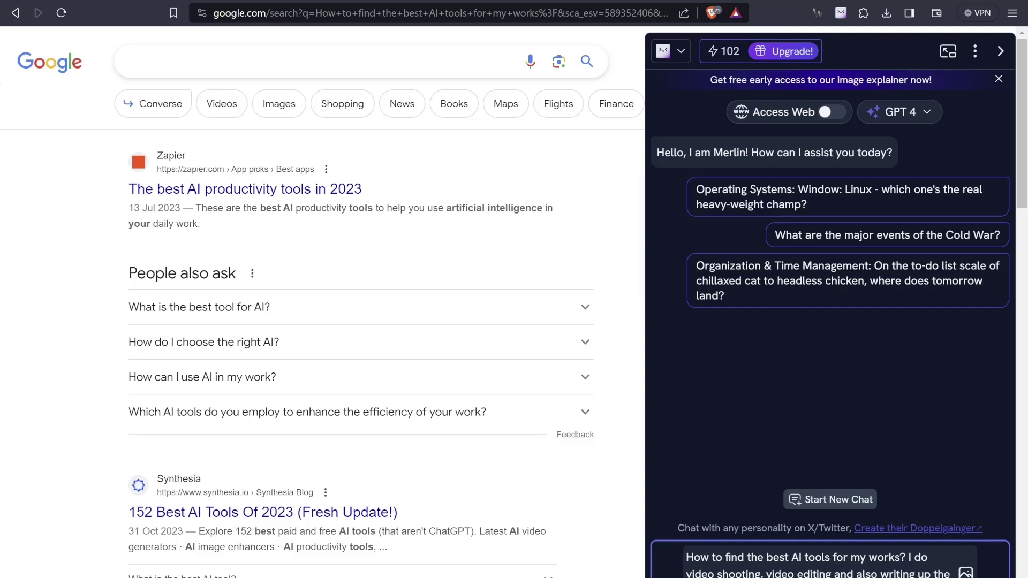
{"action": "key", "text": "Return"}
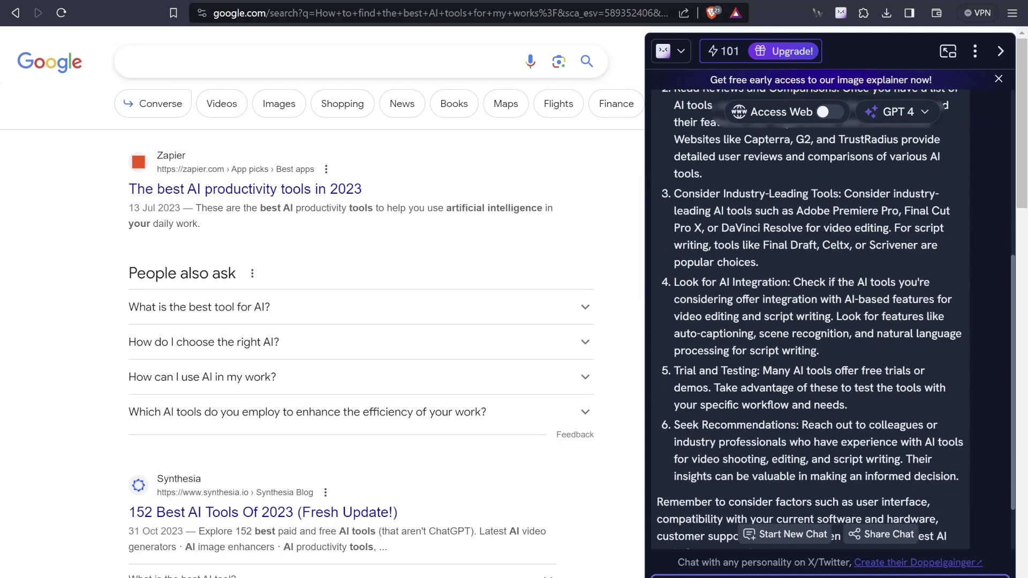
Read through Merlin's answer about finding AI tools and turn on web access for the chat.
{"action": "scroll", "coordinate": [809, 319], "scroll_direction": "up", "scroll_amount": 6}
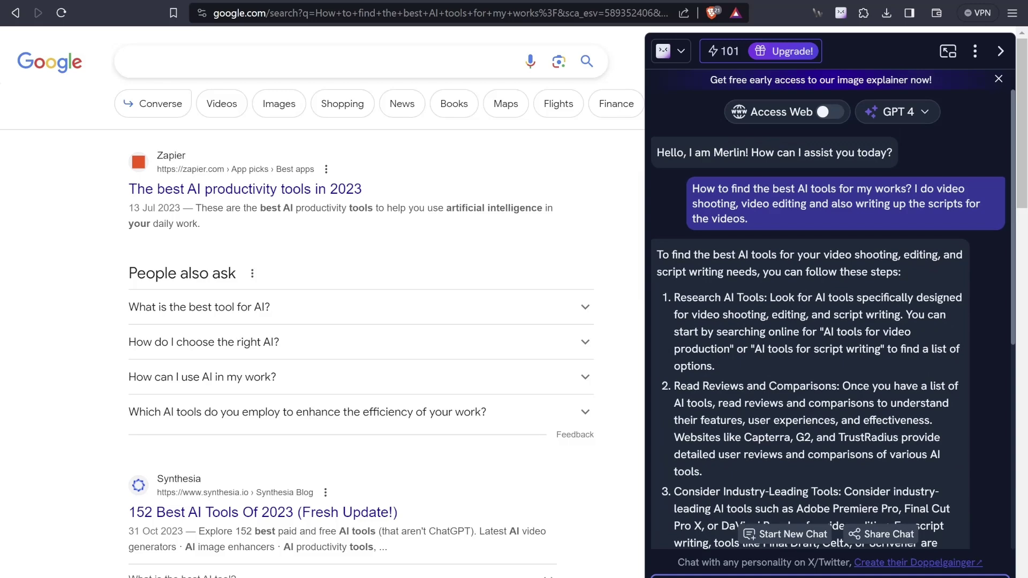
{"action": "scroll", "coordinate": [832, 319], "scroll_direction": "down", "scroll_amount": 5}
{"action": "scroll", "coordinate": [832, 319], "scroll_direction": "up", "scroll_amount": 5}
{"action": "left_click", "coordinate": [829, 111]}
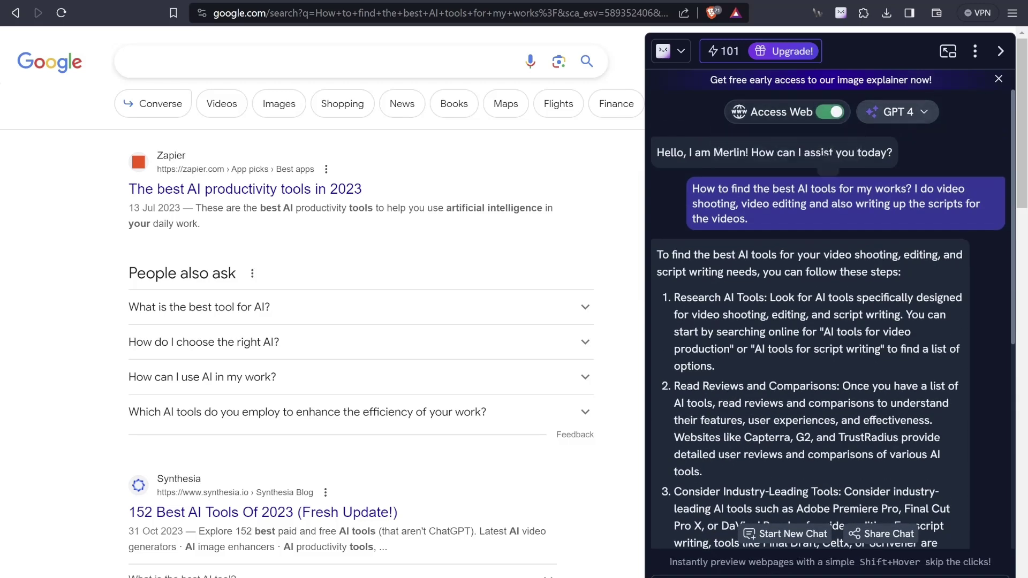
Look through the AI models Merlin offers and dismiss the image explainer banner.
{"action": "left_click", "coordinate": [898, 111]}
{"action": "scroll", "coordinate": [824, 311], "scroll_direction": "down", "scroll_amount": 3}
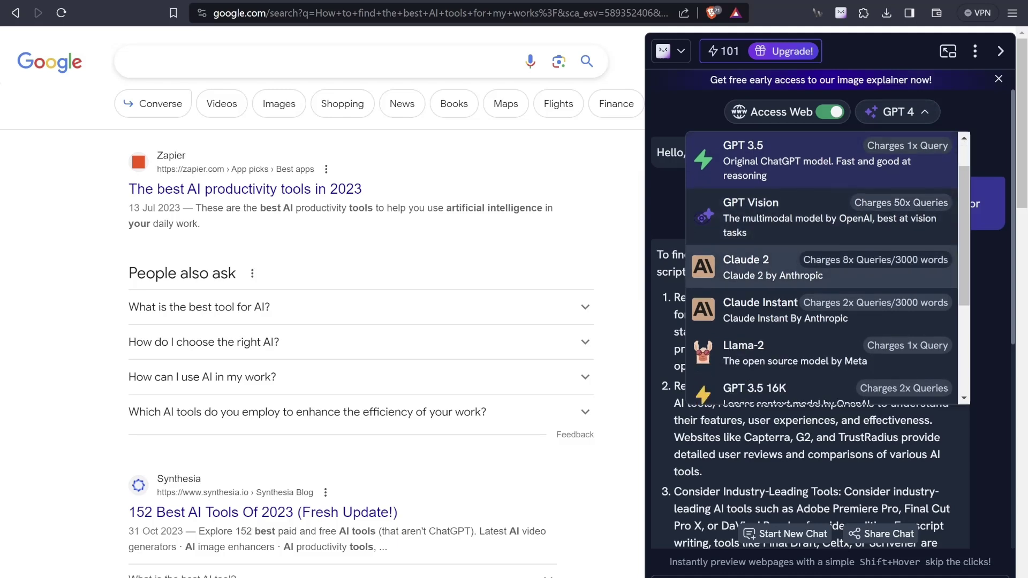
{"action": "scroll", "coordinate": [824, 311], "scroll_direction": "down", "scroll_amount": 3}
{"action": "scroll", "coordinate": [824, 310], "scroll_direction": "down", "scroll_amount": 2}
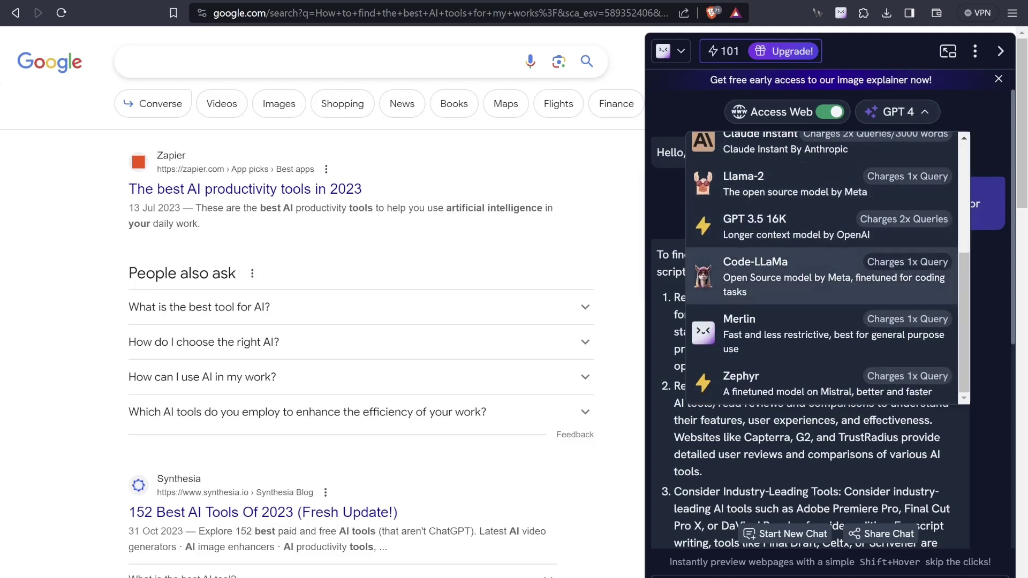
{"action": "scroll", "coordinate": [824, 311], "scroll_direction": "up", "scroll_amount": 5}
{"action": "scroll", "coordinate": [827, 269], "scroll_direction": "up", "scroll_amount": 2}
{"action": "left_click", "coordinate": [998, 79]}
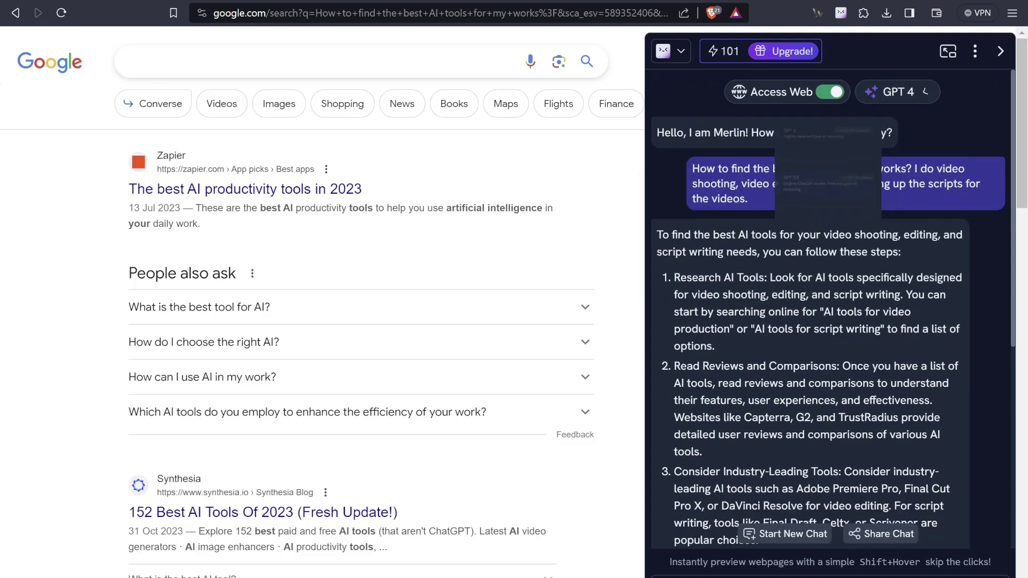
Open the youtube.com home page in the current tab.
{"action": "left_click", "coordinate": [441, 13]}
{"action": "type", "text": "yout"}
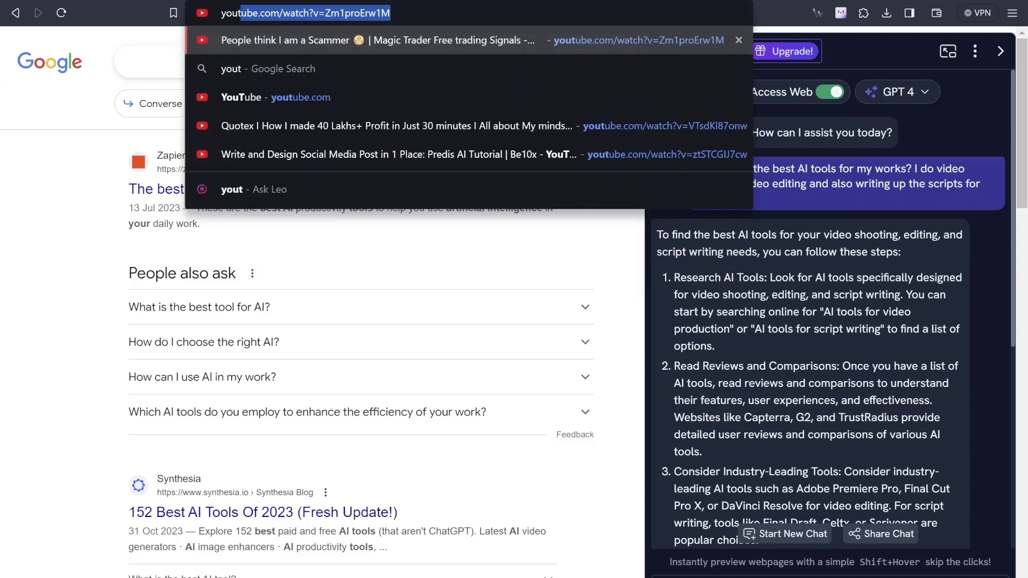
{"action": "key", "text": "ctrl+shift+Right"}
{"action": "key", "text": "ctrl+shift+Right"}
{"action": "key", "text": "ctrl+shift+Left"}
{"action": "key", "text": "BackSpace"}
{"action": "key", "text": "Return"}
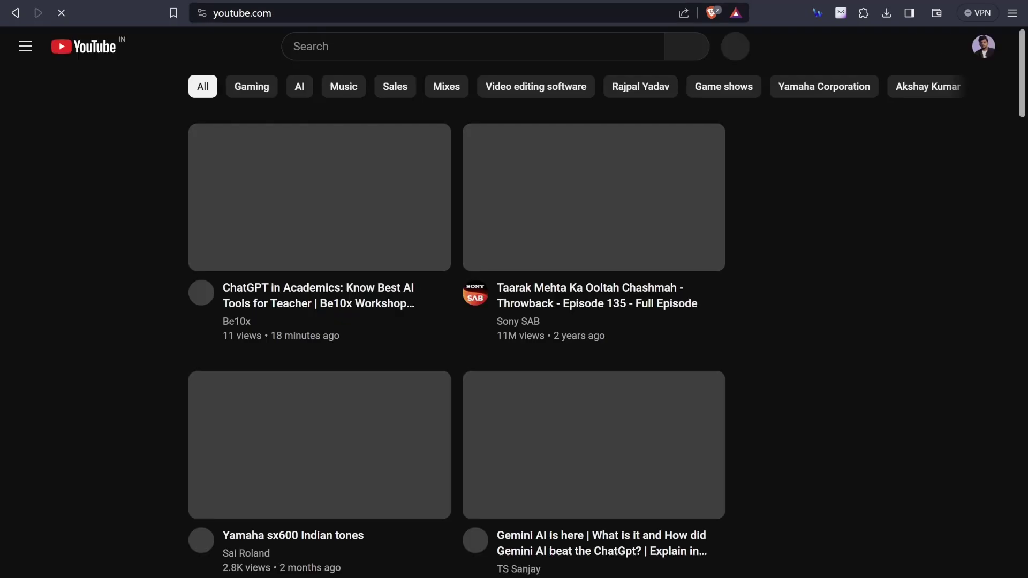
Search YouTube for "techwiser" and open the video "I Bought A MacBook Under 25,000 INR!", keeping it paused.
{"action": "scroll", "coordinate": [457, 321], "scroll_direction": "down", "scroll_amount": 3}
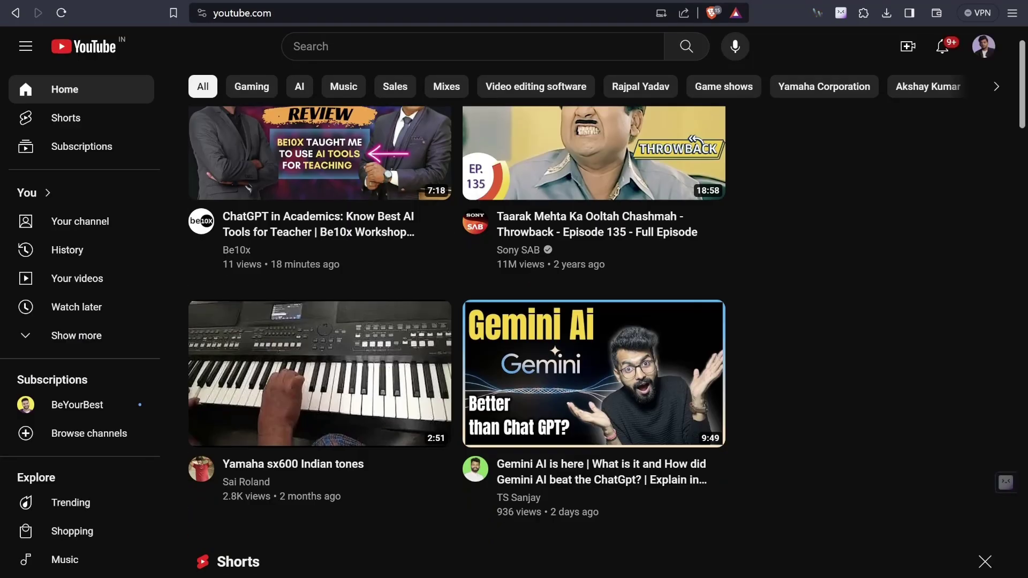
{"action": "scroll", "coordinate": [594, 321], "scroll_direction": "down", "scroll_amount": 10}
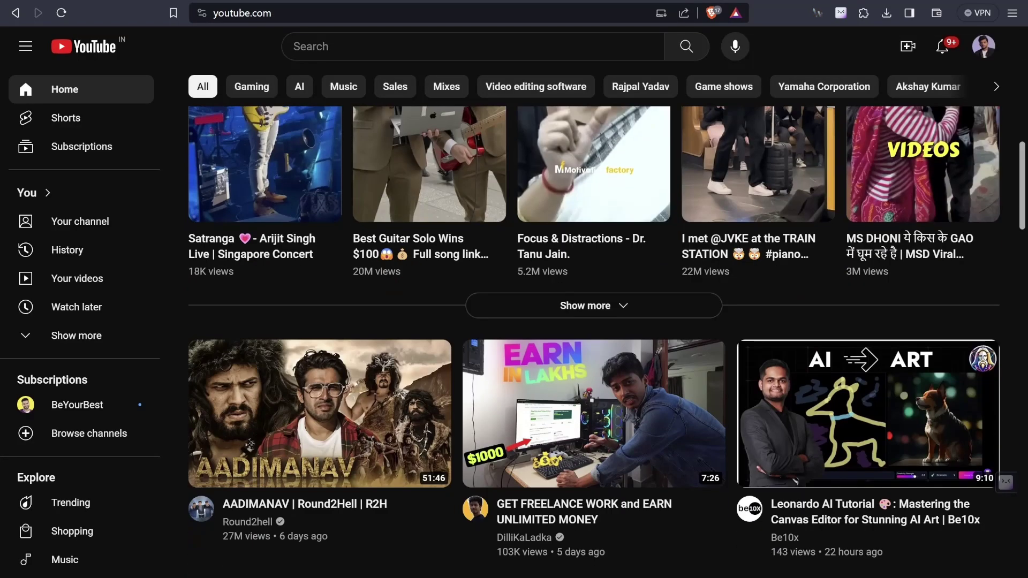
{"action": "type", "text": "/"}
{"action": "type", "text": "techwis"}
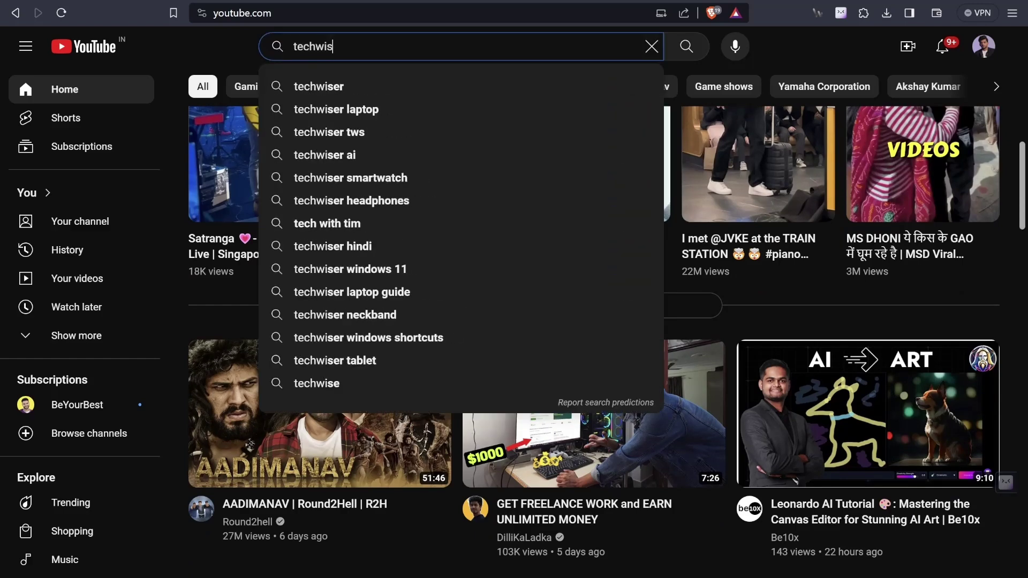
{"action": "type", "text": "er"}
{"action": "key", "text": "Return"}
{"action": "left_click", "coordinate": [332, 344]}
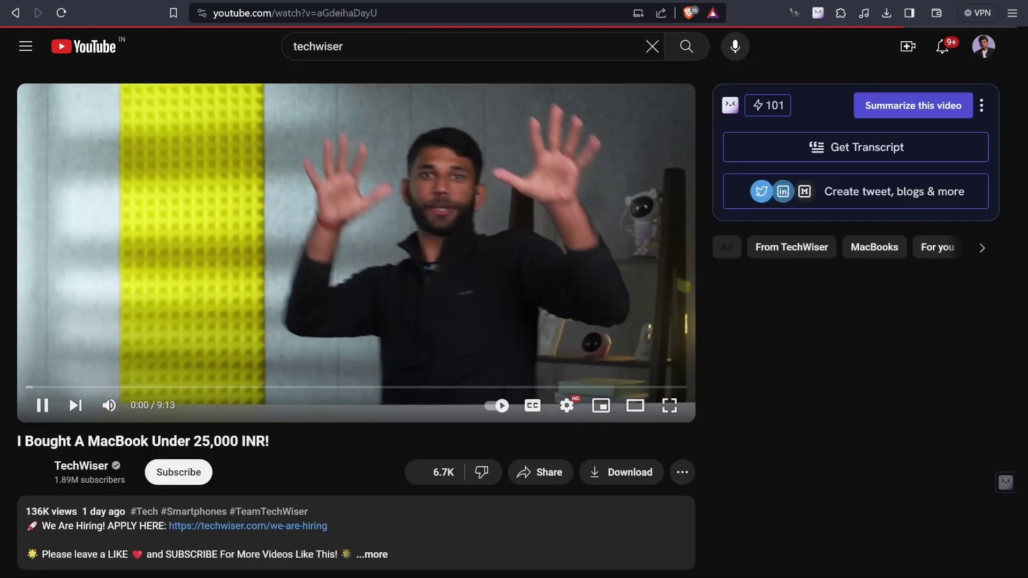
{"action": "key", "text": "space"}
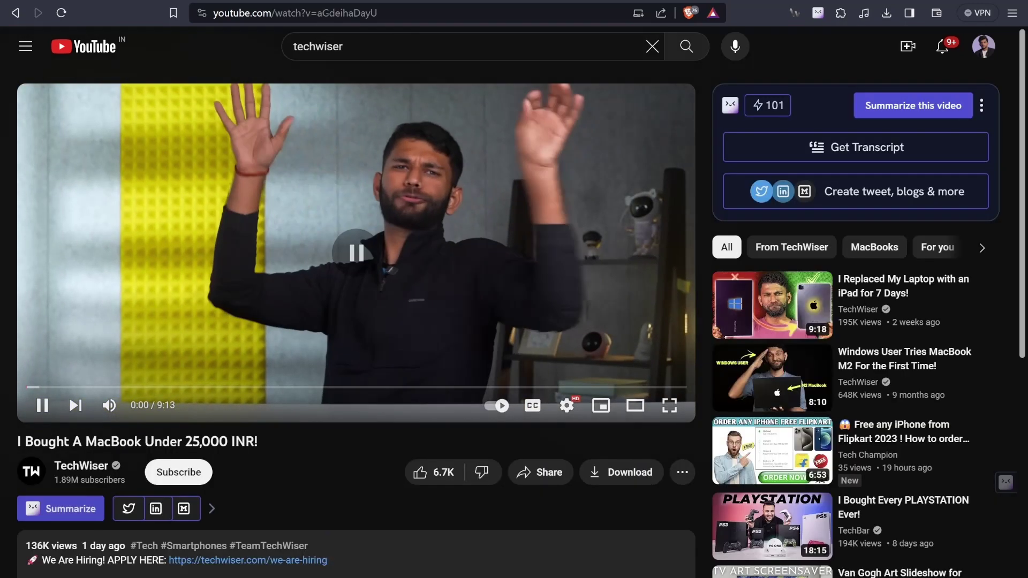
{"action": "left_click", "coordinate": [37, 393]}
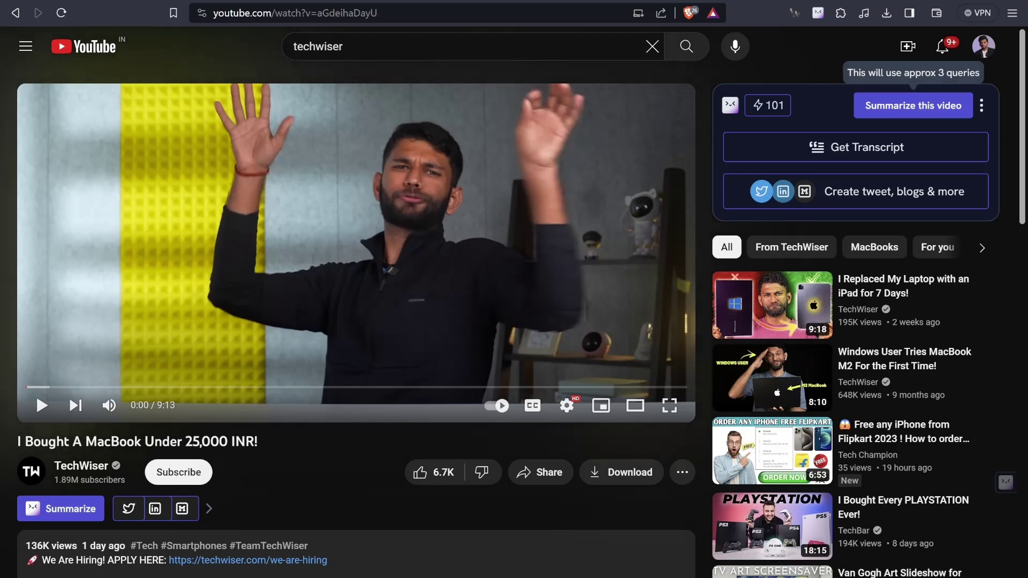
Have Merlin summarize the MacBook video and fetch its full transcript.
{"action": "left_click", "coordinate": [912, 106]}
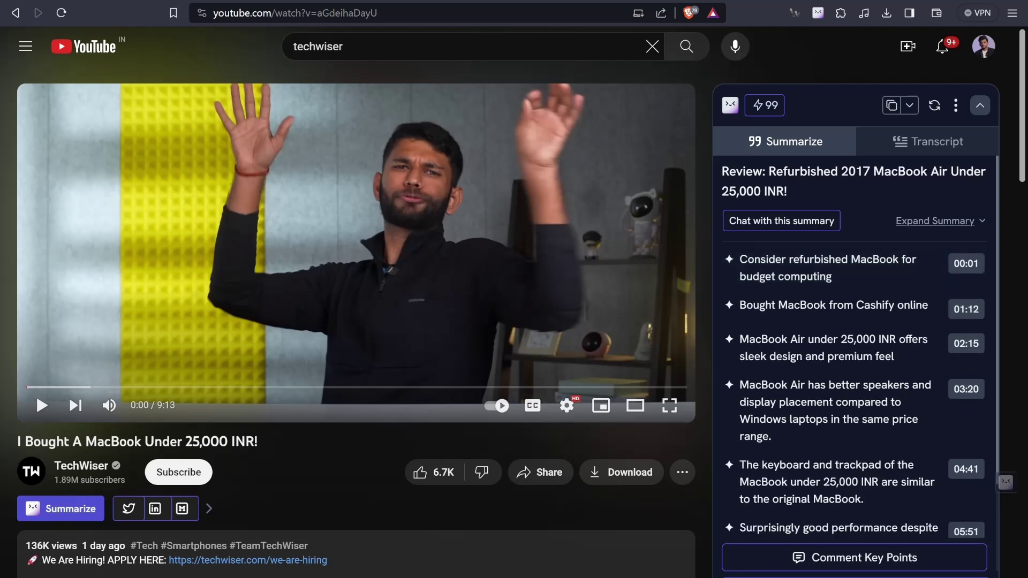
{"action": "left_click", "coordinate": [927, 142]}
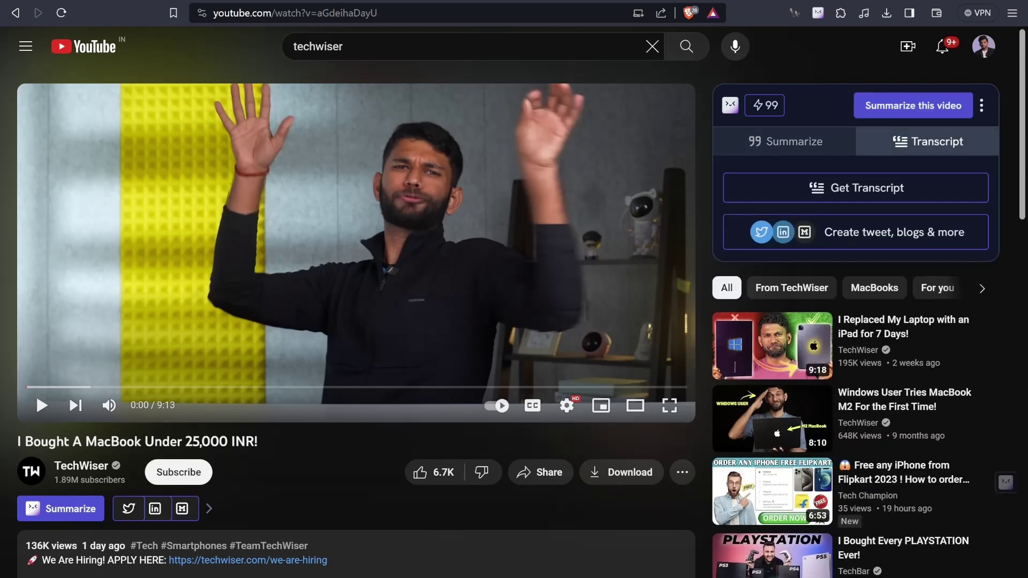
{"action": "left_click", "coordinate": [854, 187]}
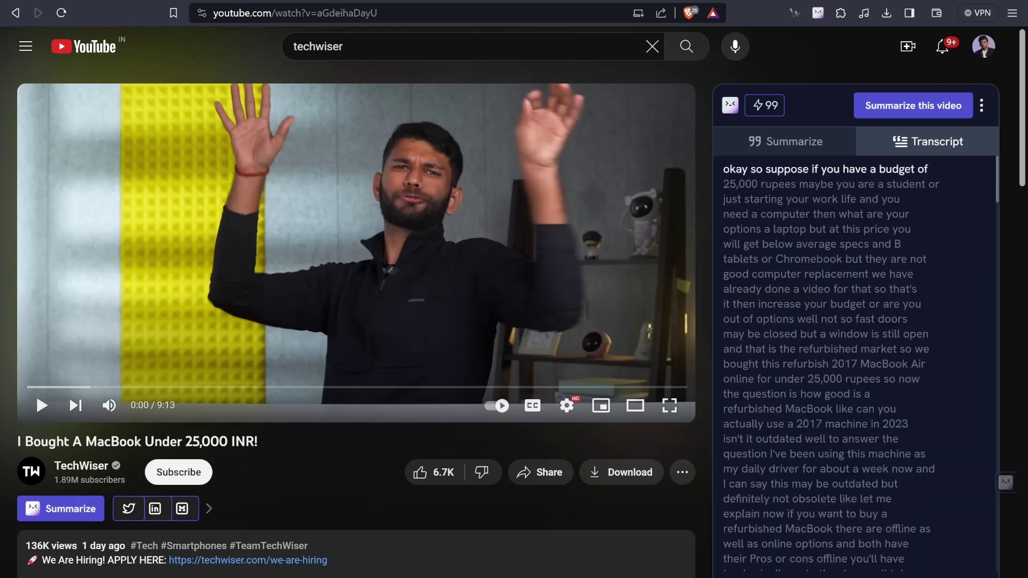
{"action": "scroll", "coordinate": [856, 364], "scroll_direction": "down", "scroll_amount": 15}
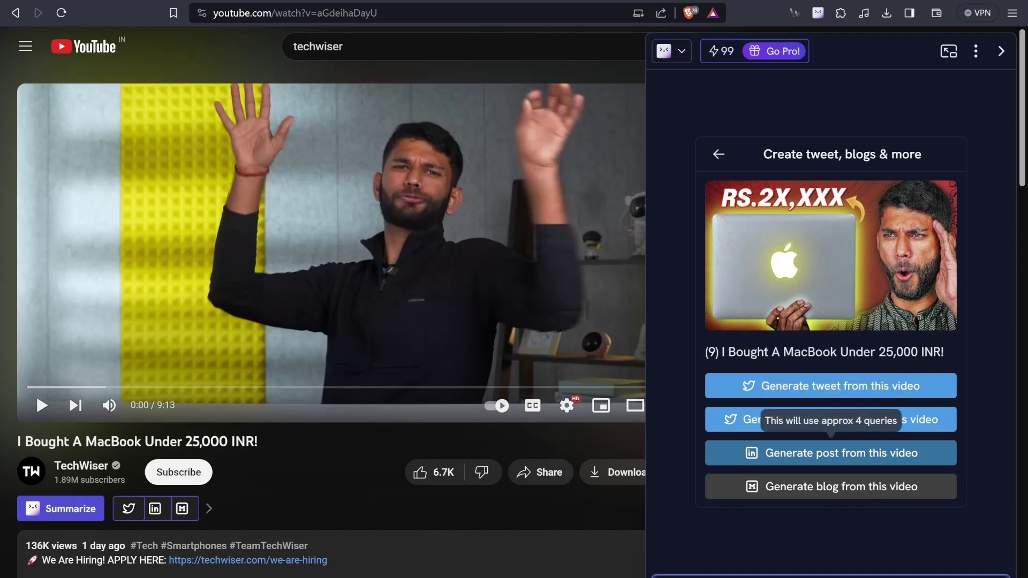
Generate a LinkedIn post from the MacBook video with Merlin and read it through.
{"action": "left_click", "coordinate": [830, 452]}
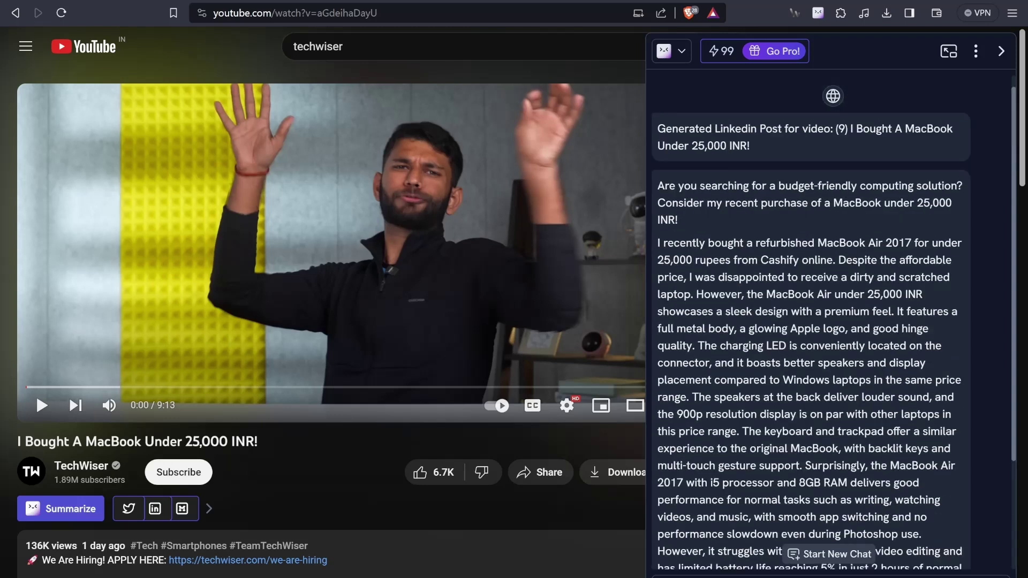
{"action": "scroll", "coordinate": [809, 321], "scroll_direction": "down", "scroll_amount": 3}
{"action": "scroll", "coordinate": [321, 267], "scroll_direction": "down", "scroll_amount": 3}
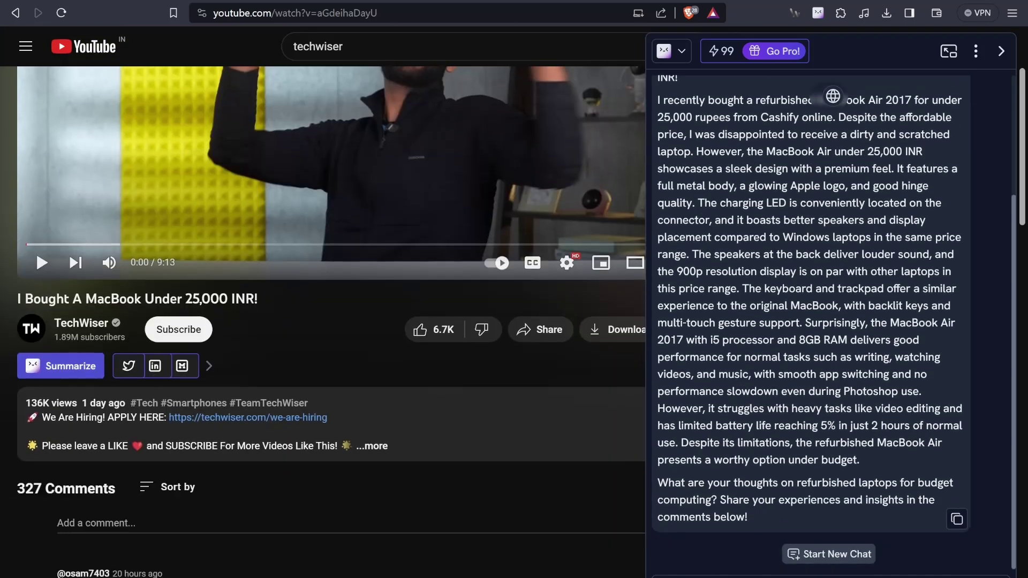
{"action": "scroll", "coordinate": [811, 311], "scroll_direction": "up", "scroll_amount": 3}
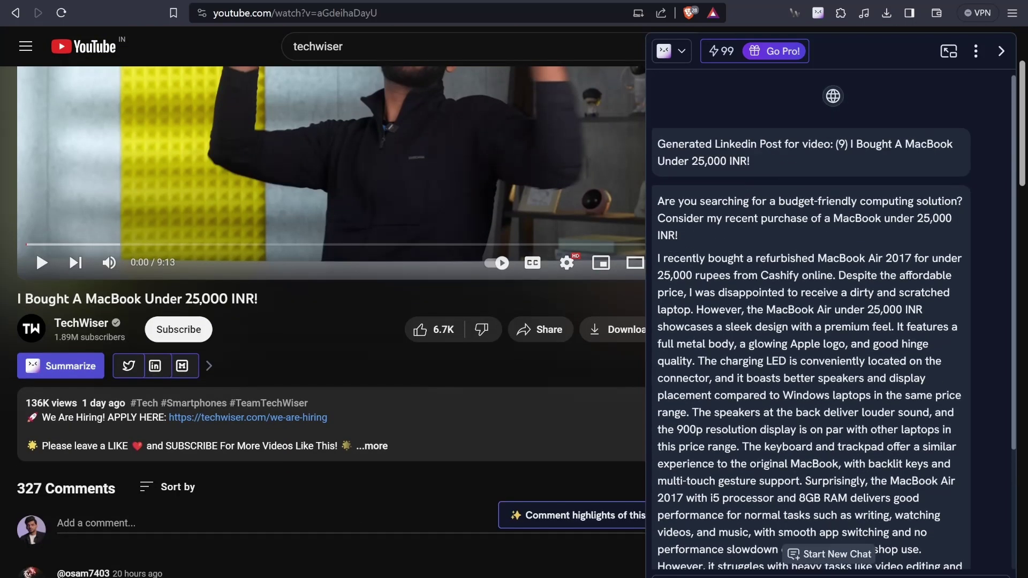
{"action": "scroll", "coordinate": [322, 300], "scroll_direction": "up", "scroll_amount": 3}
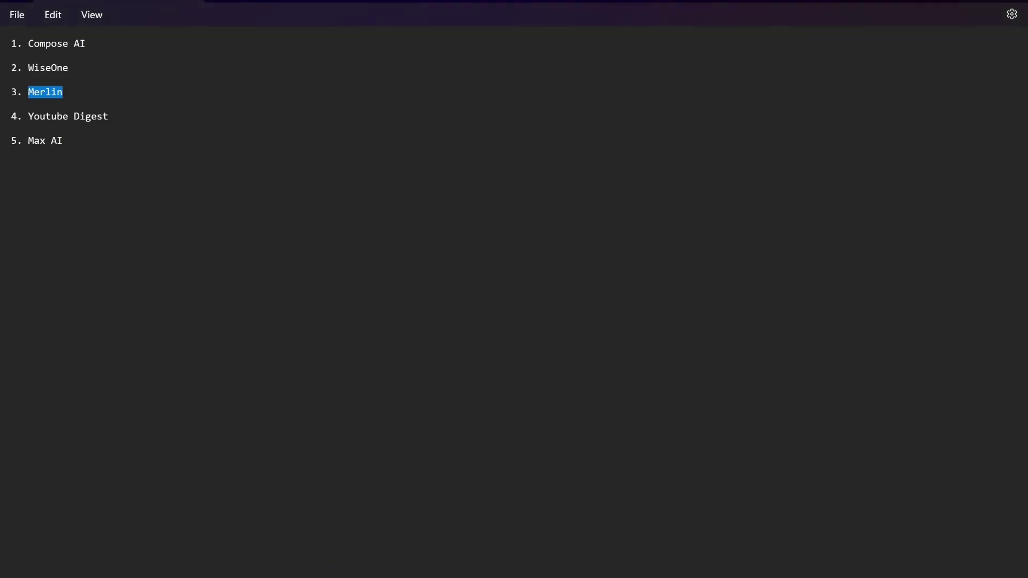
Copy the fourth entry, "Youtube Digest", from the extension list in the text editor.
{"action": "left_click_drag", "start_coordinate": [28, 116], "coordinate": [109, 117]}
{"action": "key", "text": "BackSpace"}
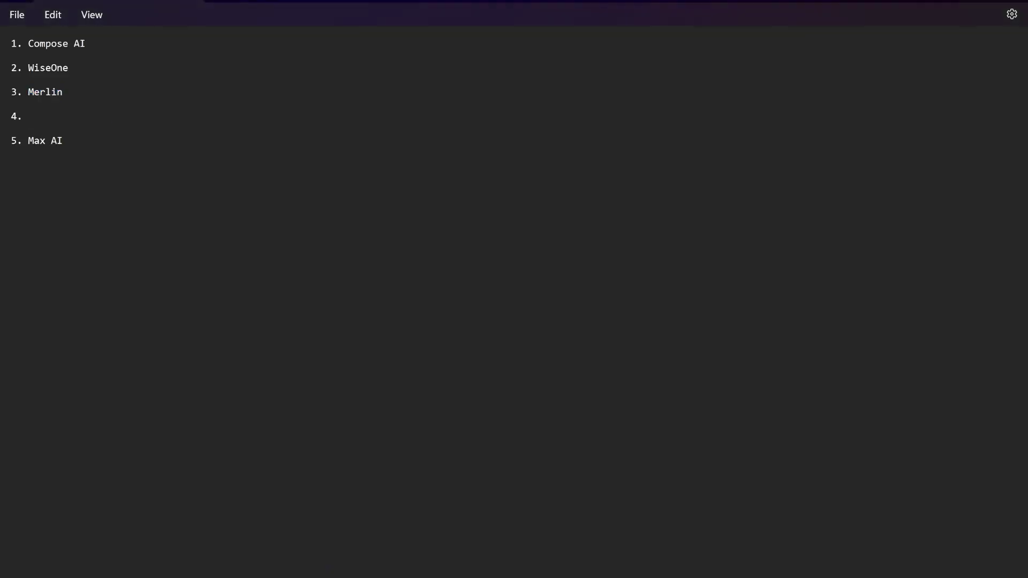
{"action": "key", "text": "ctrl+z"}
{"action": "key", "text": "ctrl+c"}
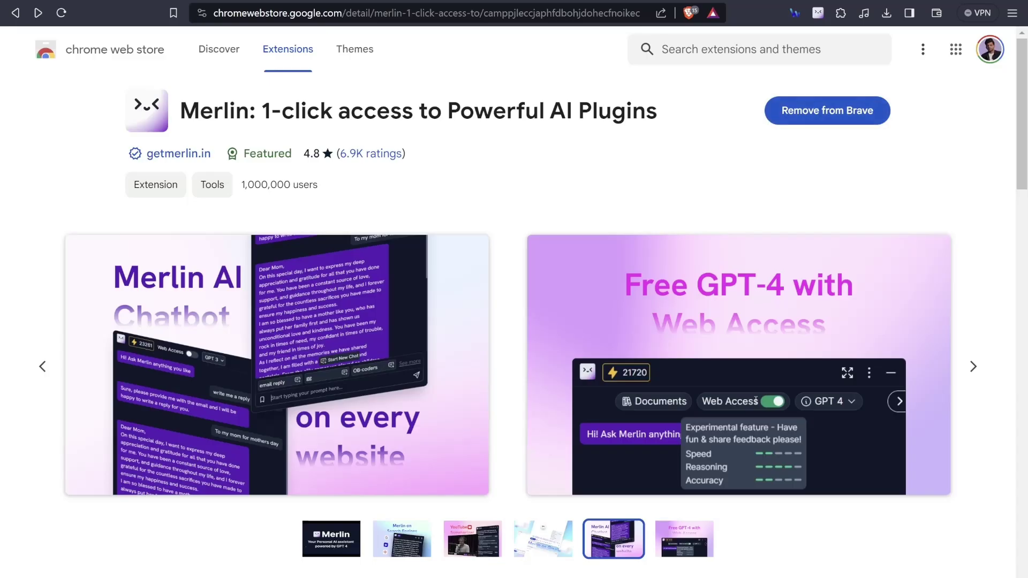
Find "Youtube Digest" in the Chrome Web Store and watch the preview video on the YoutubeDigest listing.
{"action": "left_click", "coordinate": [759, 49]}
{"action": "key", "text": "ctrl+v"}
{"action": "key", "text": "Return"}
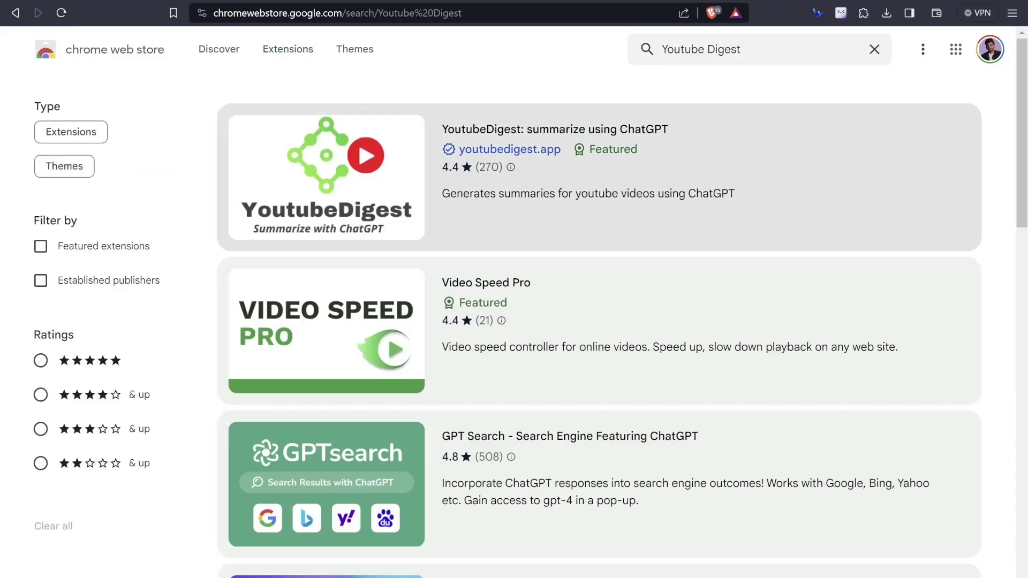
{"action": "left_click", "coordinate": [599, 177]}
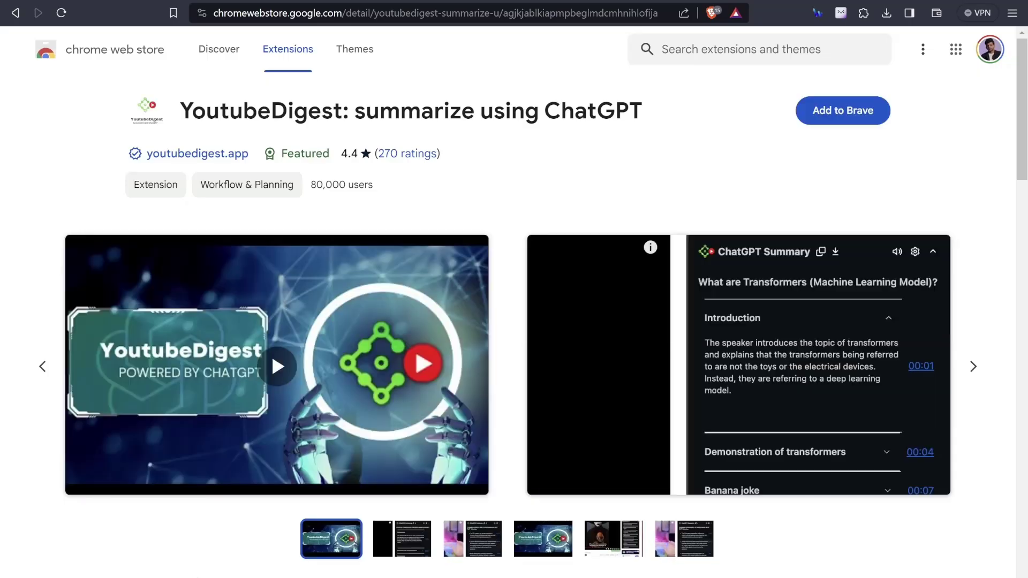
{"action": "left_click", "coordinate": [278, 366]}
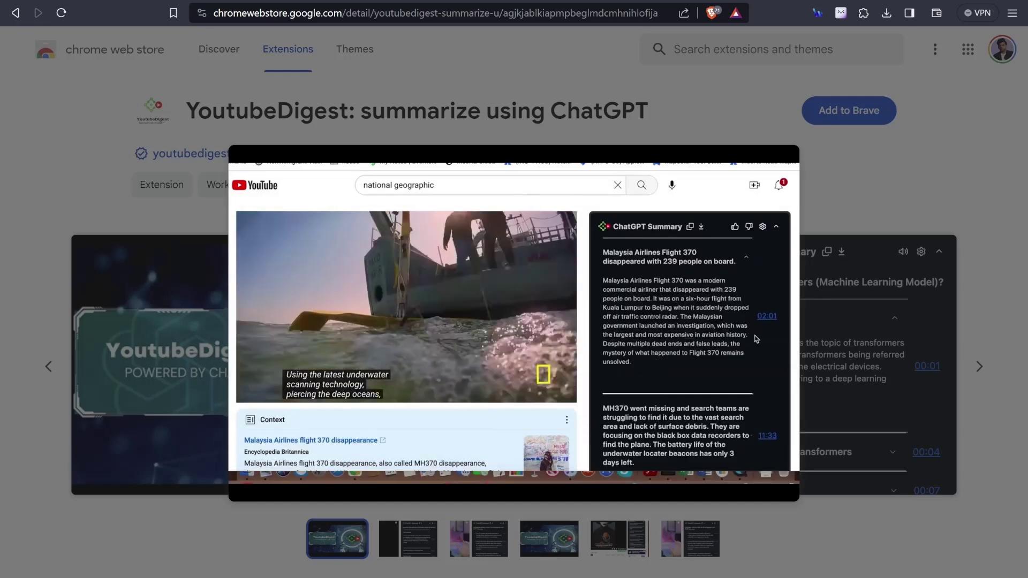
{"action": "key", "text": "Escape"}
In a new tab, search YouTube for "techwiser" and open "I Bought A MacBook Under 25,000 INR!", pausing playback.
{"action": "key", "text": "ctrl+t"}
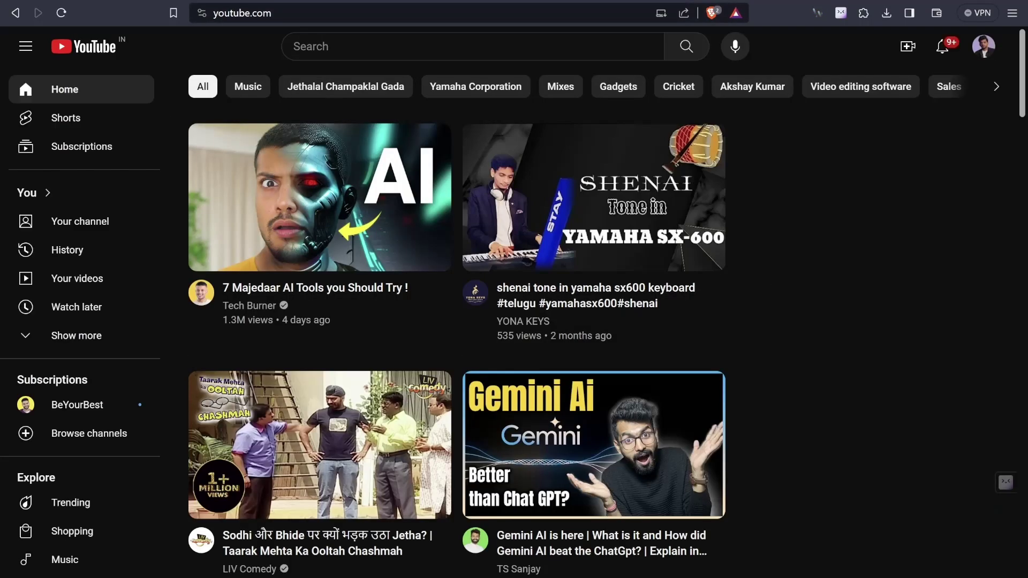
{"action": "left_click", "coordinate": [377, 46]}
{"action": "left_click", "coordinate": [377, 85]}
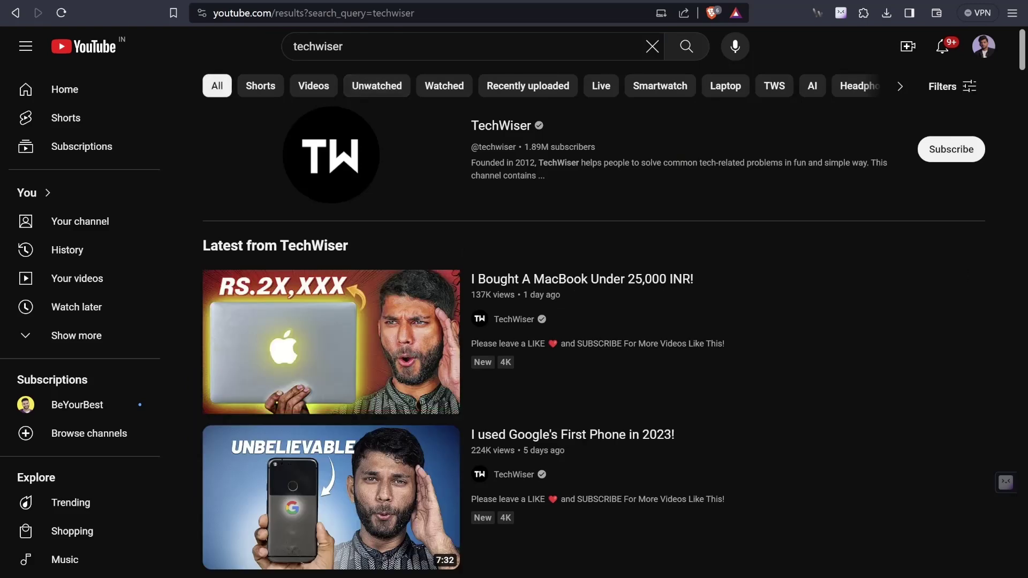
{"action": "left_click", "coordinate": [331, 341]}
{"action": "key", "text": "space"}
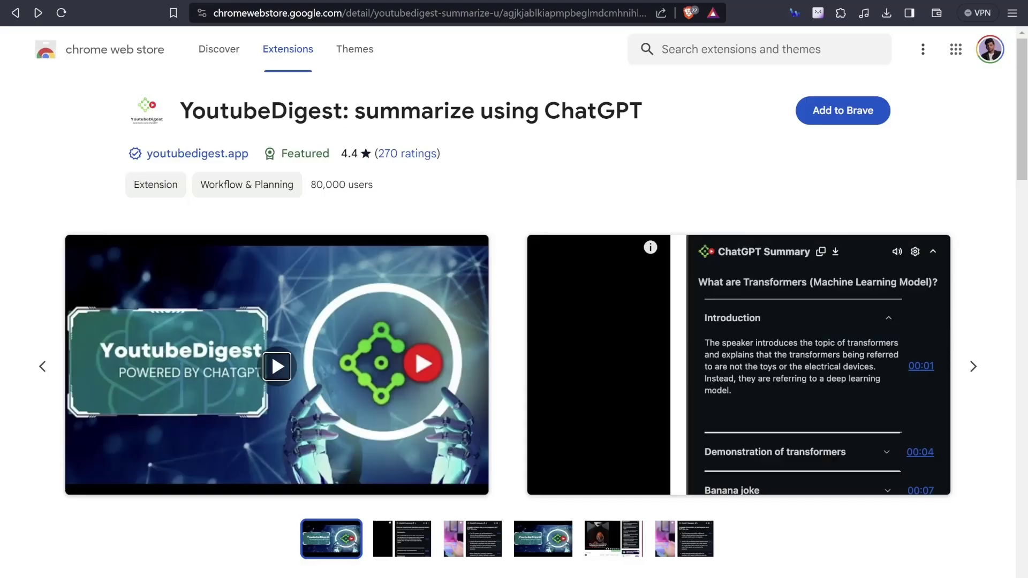
Add the YoutubeDigest extension to Brave from its store listing and pin it to the browser toolbar.
{"action": "left_click", "coordinate": [842, 110]}
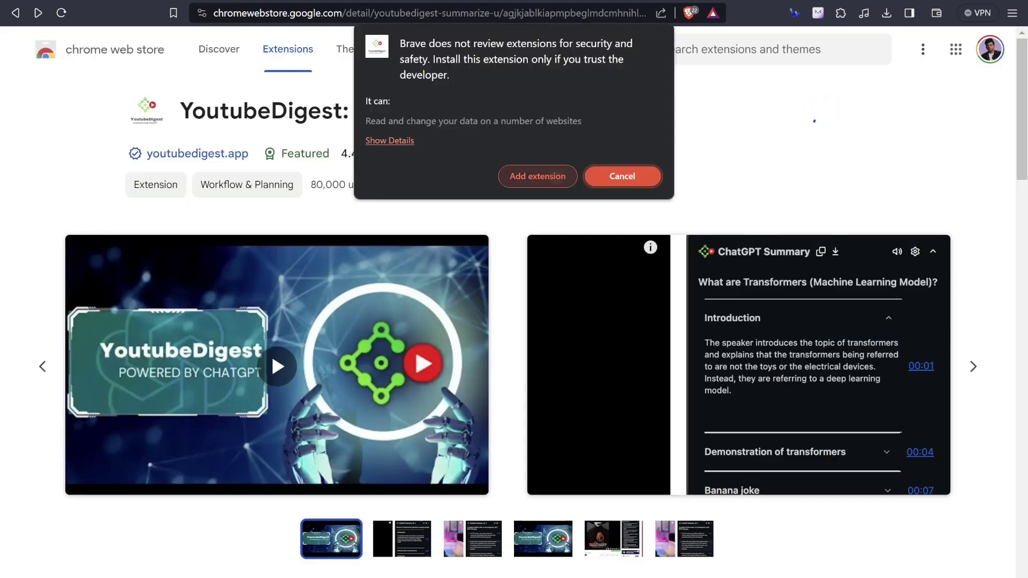
{"action": "left_click", "coordinate": [555, 177]}
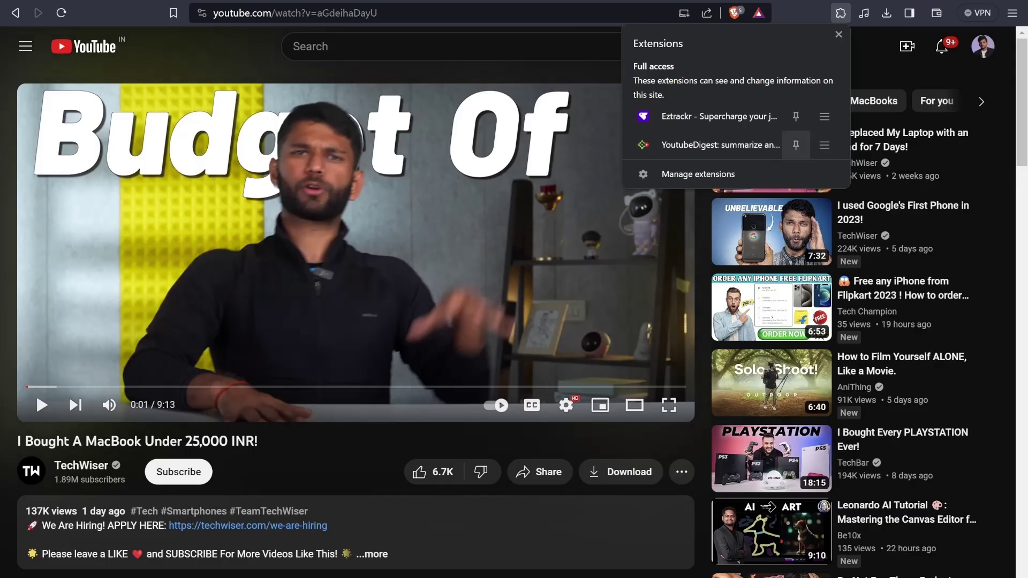
{"action": "left_click", "coordinate": [795, 145]}
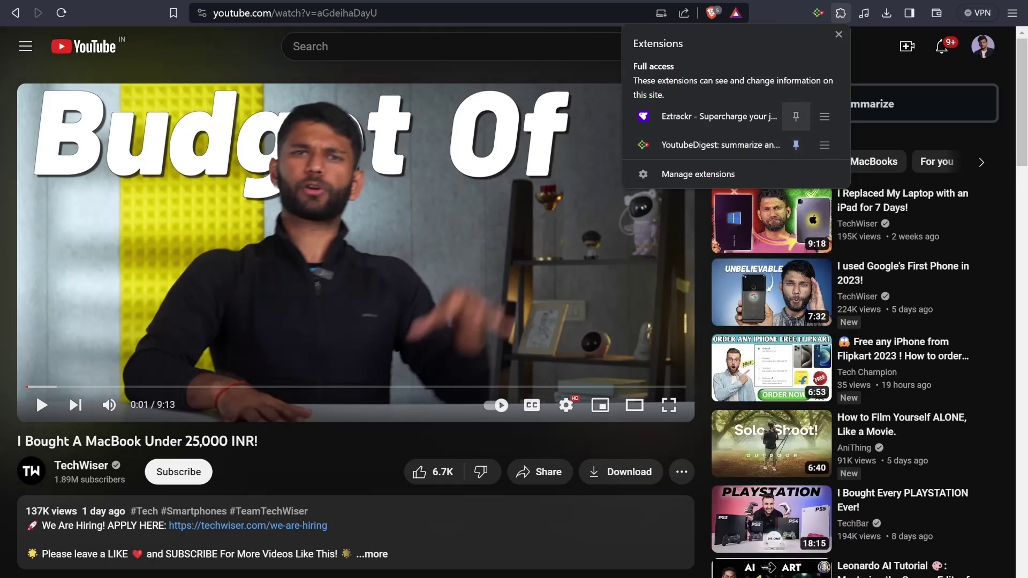
{"action": "key", "text": "Escape"}
Mute the video, start YoutubeDigest's summarizing, and sign in to it with the second listed Google account.
{"action": "left_click", "coordinate": [109, 405]}
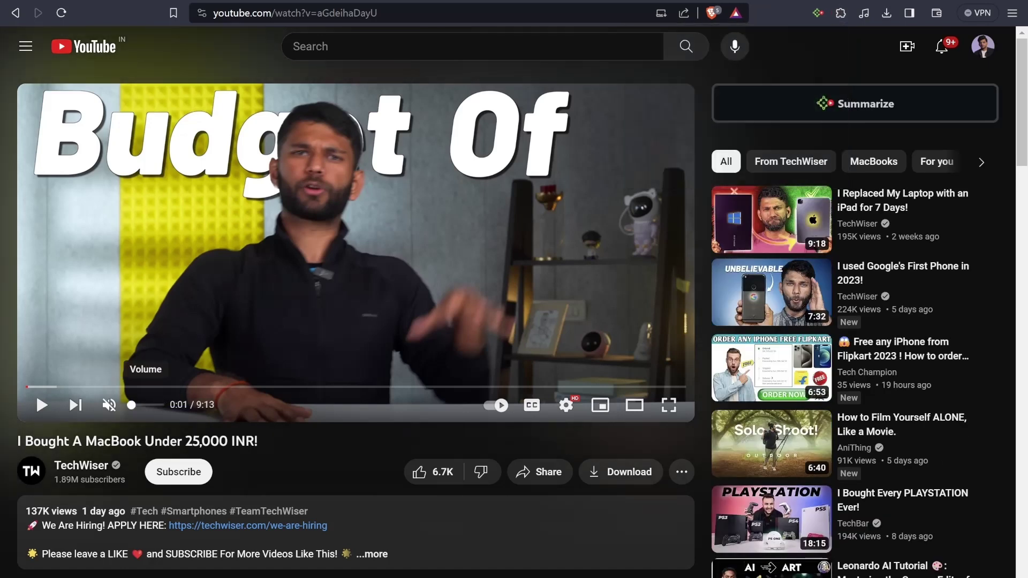
{"action": "left_click", "coordinate": [854, 103]}
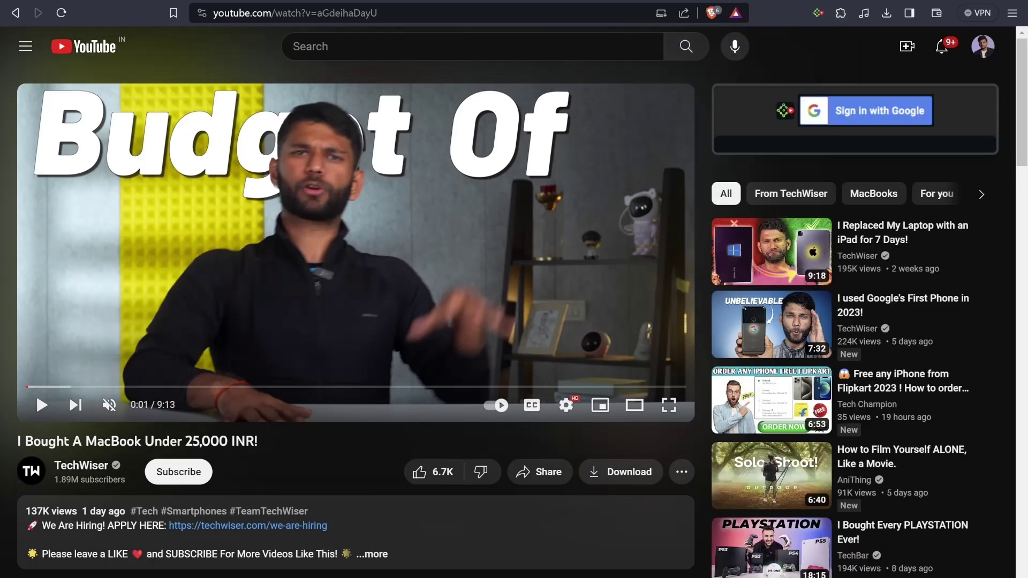
{"action": "left_click", "coordinate": [867, 112]}
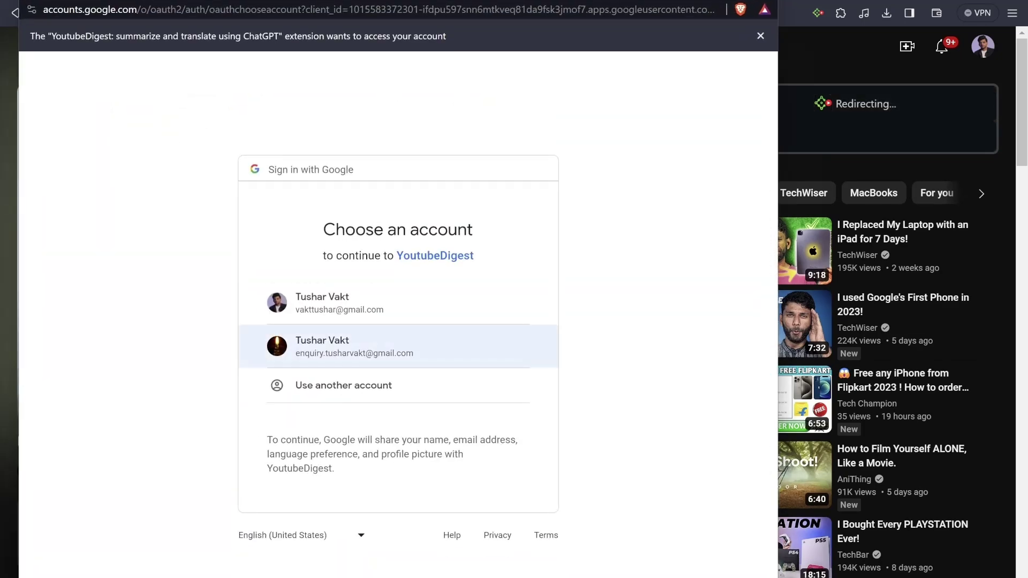
{"action": "left_click", "coordinate": [353, 347]}
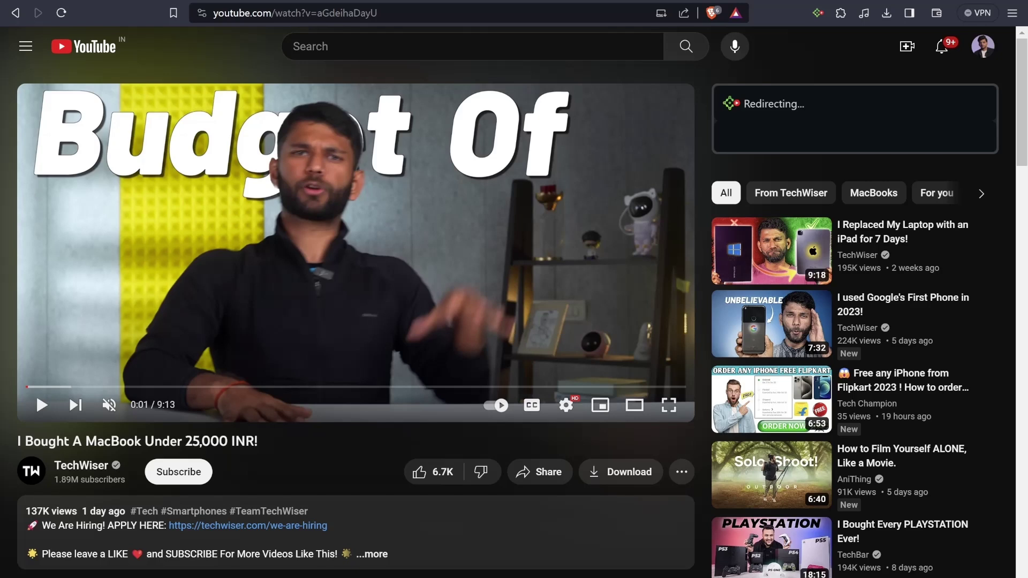
Set the YoutubeDigest summary mode to Bullet Points and the language to English.
{"action": "left_click", "coordinate": [813, 173]}
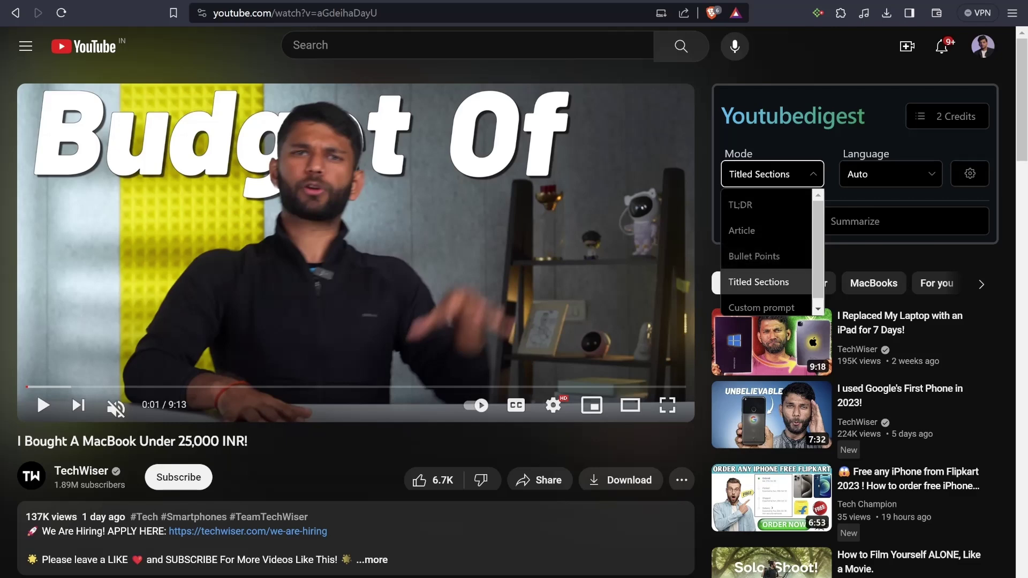
{"action": "left_click", "coordinate": [758, 282]}
{"action": "left_click", "coordinate": [890, 174]}
{"action": "left_click", "coordinate": [890, 174]}
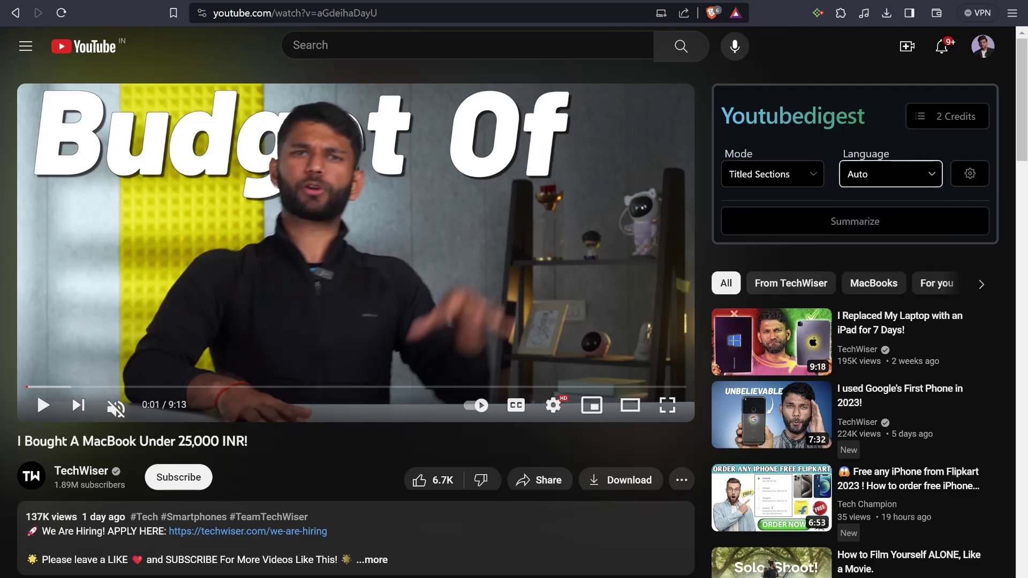
{"action": "left_click", "coordinate": [890, 174]}
{"action": "left_click", "coordinate": [883, 282]}
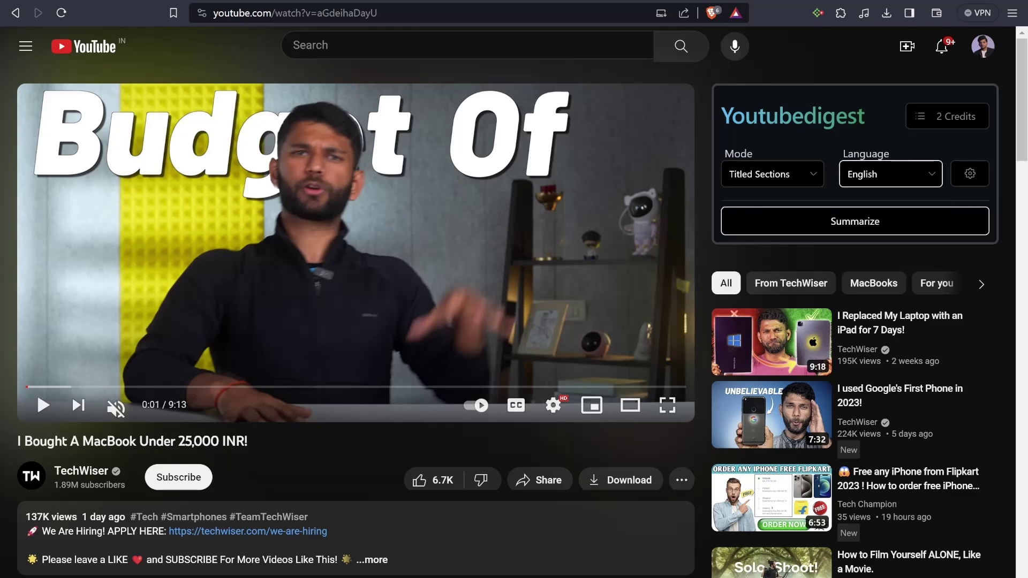
{"action": "key", "text": "shift+Tab"}
{"action": "key", "text": "space"}
{"action": "key", "text": "Up"}
{"action": "key", "text": "Return"}
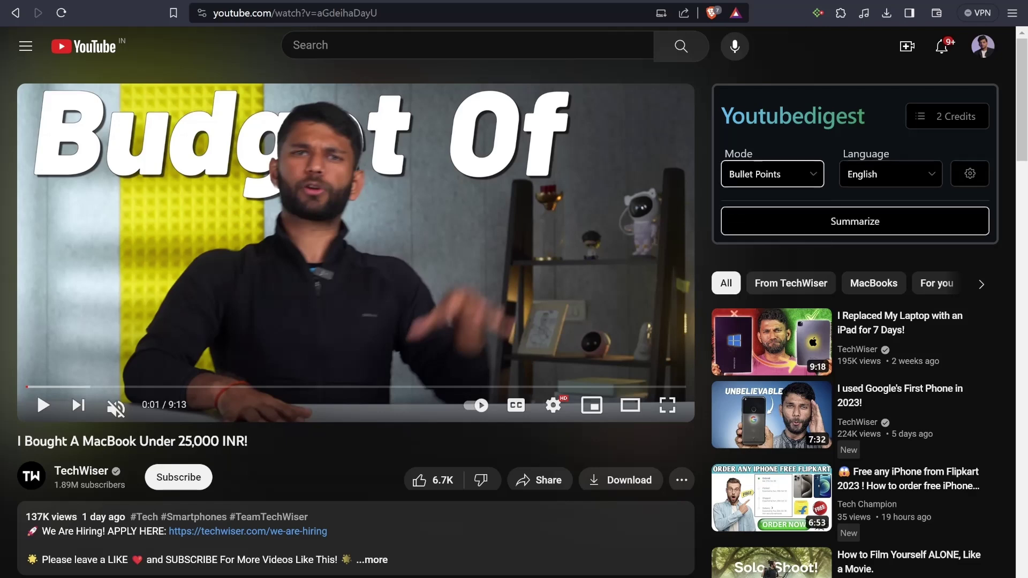
Generate the bullet-point summary of the MacBook video and look through its timestamped points.
{"action": "left_click", "coordinate": [853, 221]}
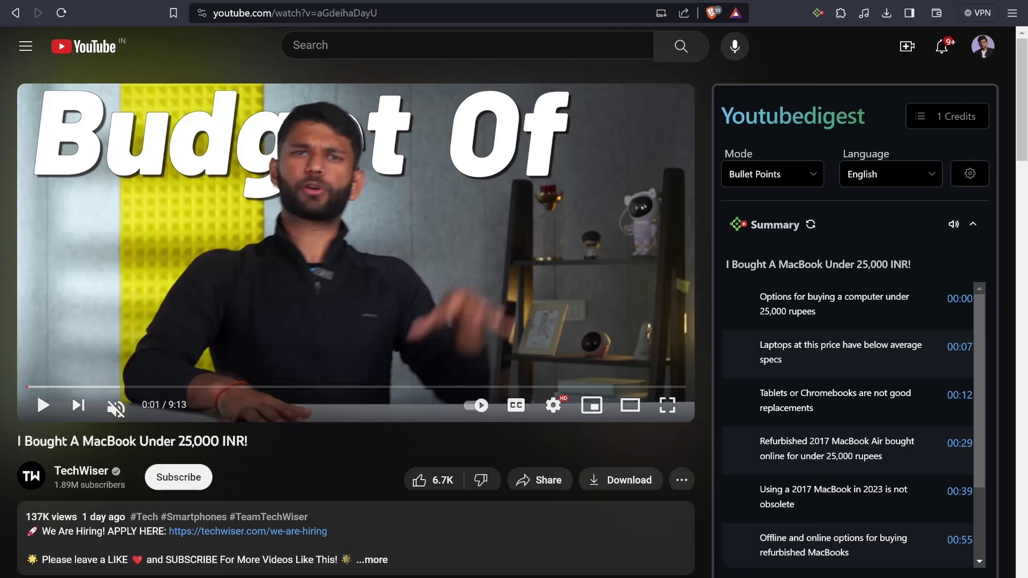
{"action": "scroll", "coordinate": [848, 425], "scroll_direction": "down", "scroll_amount": 2}
{"action": "scroll", "coordinate": [848, 423], "scroll_direction": "down", "scroll_amount": 5}
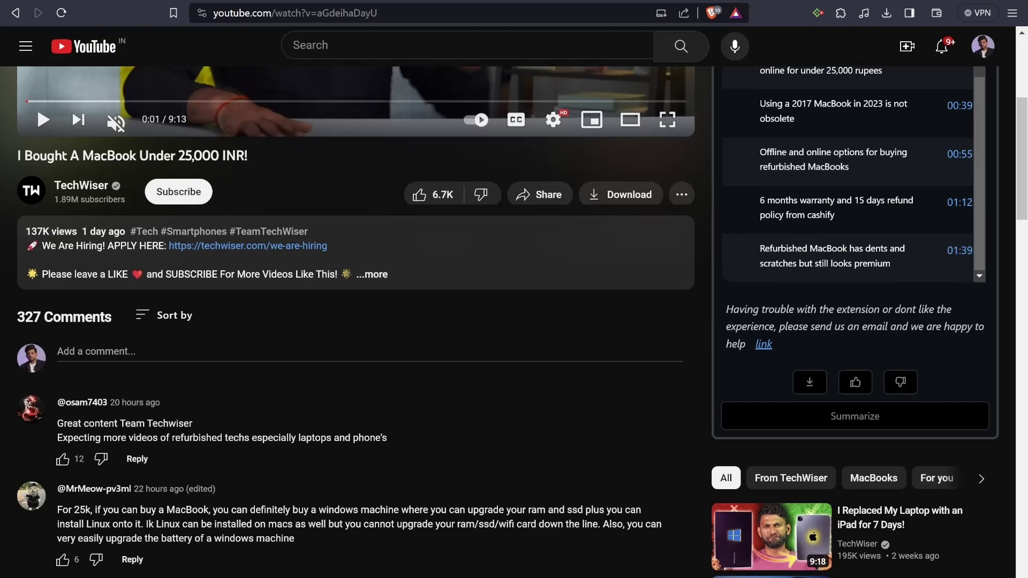
{"action": "scroll", "coordinate": [514, 321], "scroll_direction": "up", "scroll_amount": 5}
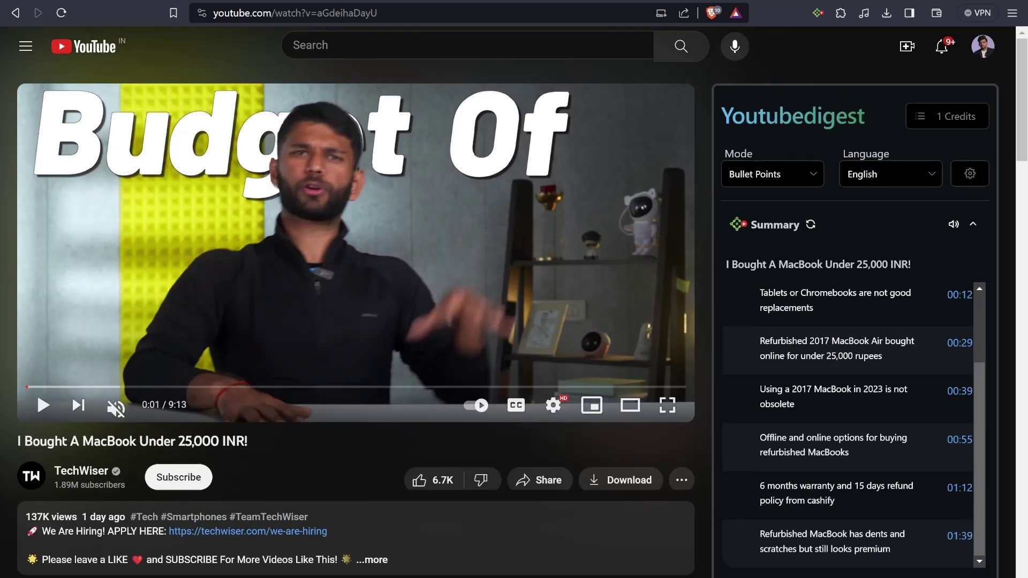
Switch the summary mode to Article, generate the summary again, and read through the resulting article.
{"action": "left_click", "coordinate": [771, 174]}
{"action": "left_click", "coordinate": [742, 230]}
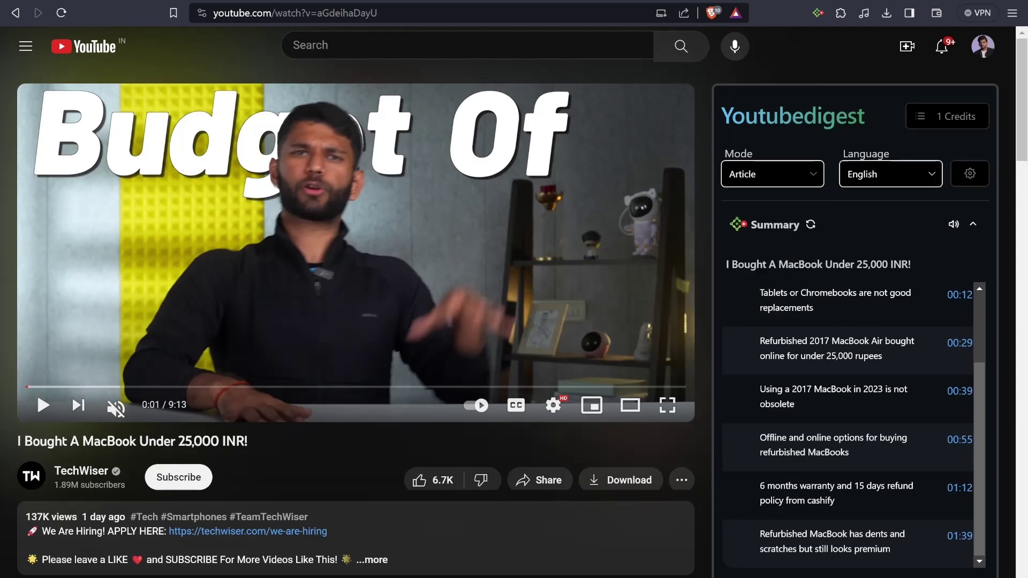
{"action": "scroll", "coordinate": [890, 174], "scroll_direction": "down", "scroll_amount": 5}
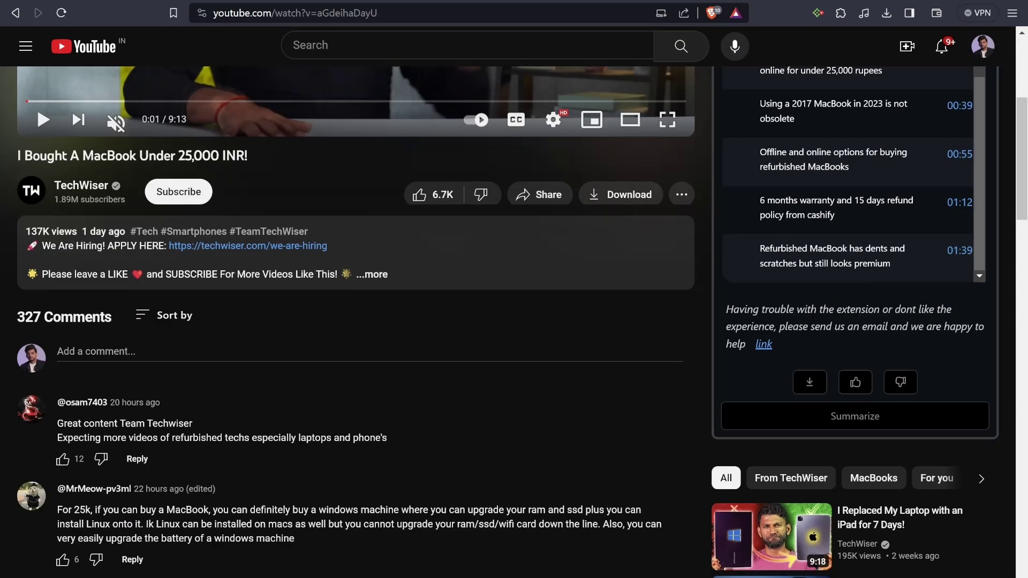
{"action": "left_click", "coordinate": [854, 417]}
{"action": "scroll", "coordinate": [803, 415], "scroll_direction": "up", "scroll_amount": 5}
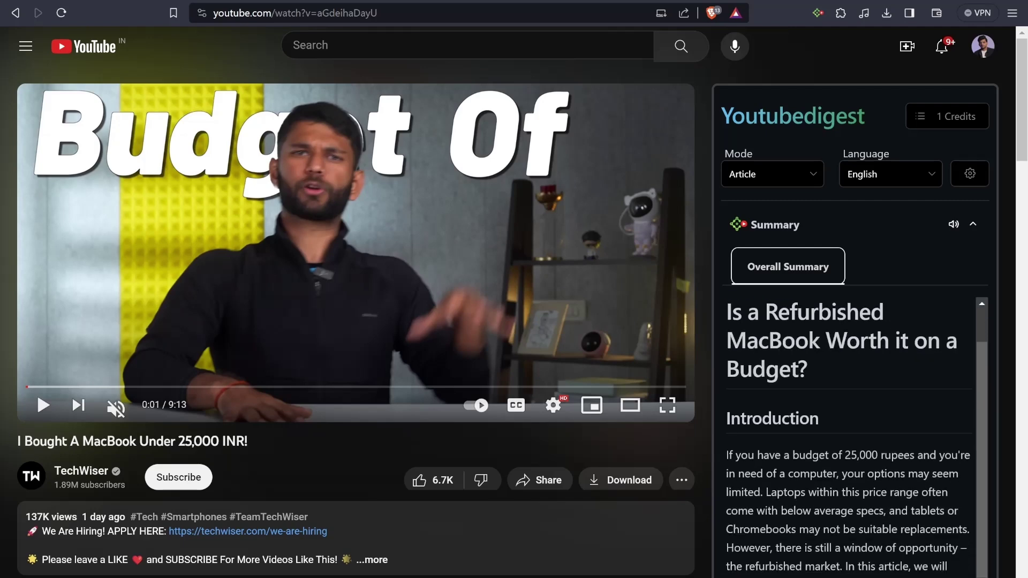
{"action": "scroll", "coordinate": [514, 322], "scroll_direction": "down", "scroll_amount": 3}
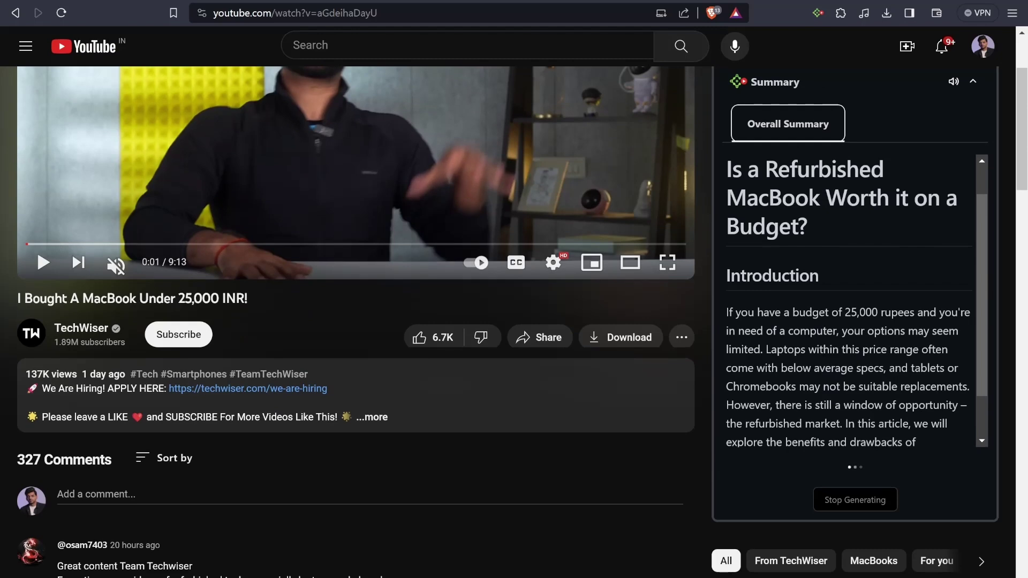
{"action": "scroll", "coordinate": [356, 254], "scroll_direction": "down", "scroll_amount": 3}
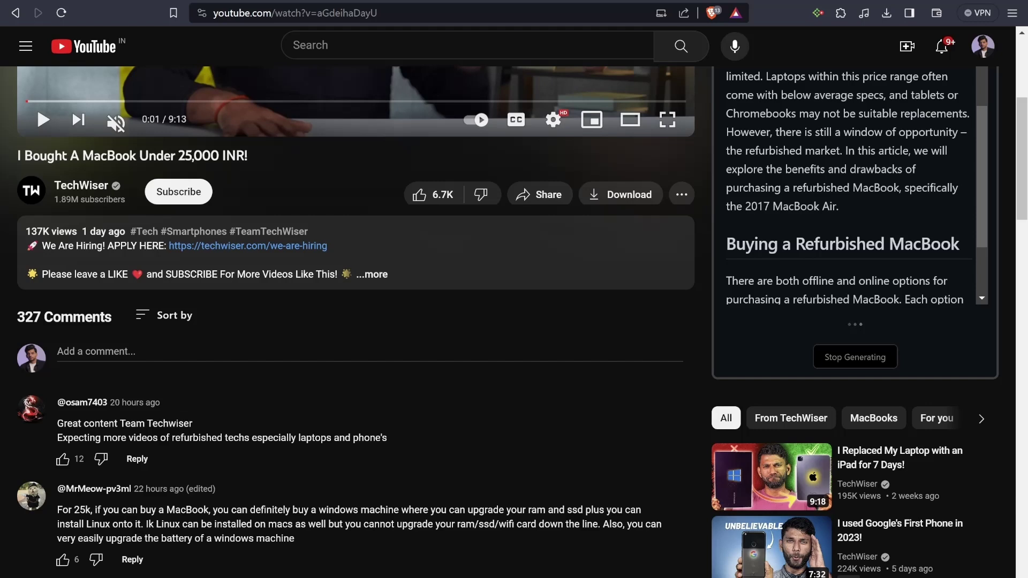
{"action": "scroll", "coordinate": [356, 321], "scroll_direction": "up", "scroll_amount": 3}
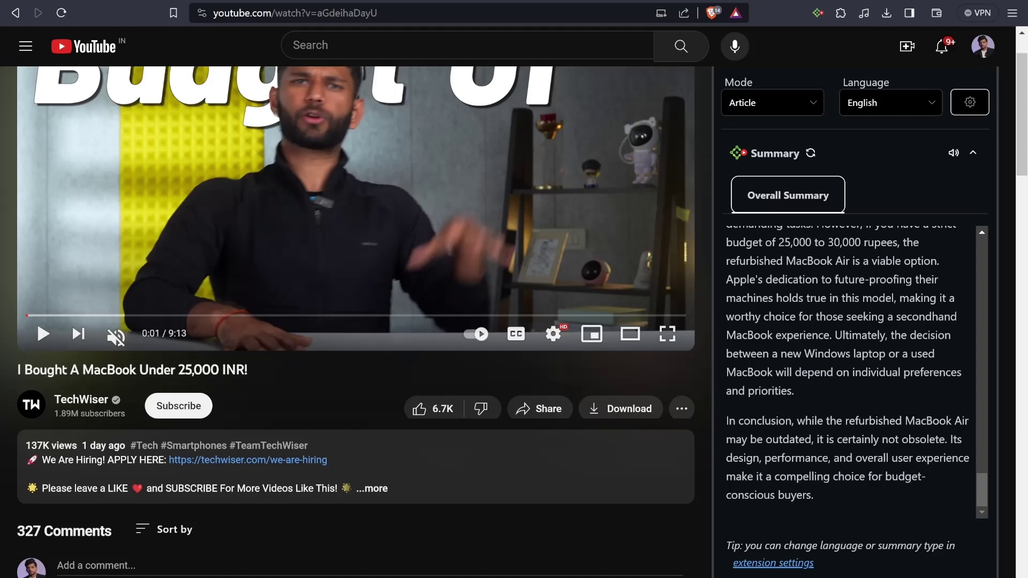
Try the read-aloud option for the article summary and view YoutubeDigest's custom time range settings.
{"action": "left_click", "coordinate": [953, 152]}
{"action": "scroll", "coordinate": [514, 321], "scroll_direction": "up", "scroll_amount": 2}
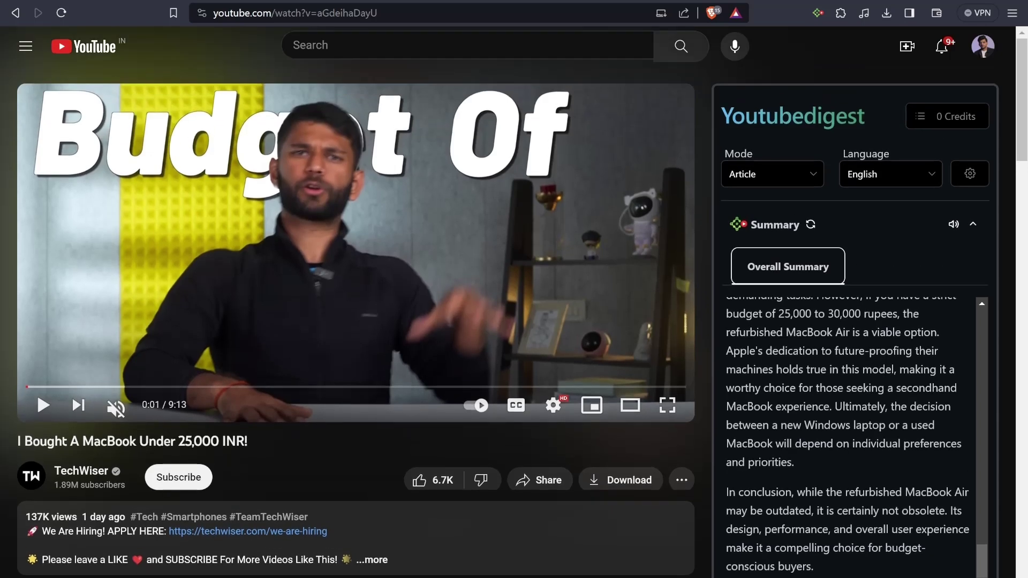
{"action": "left_click", "coordinate": [969, 173]}
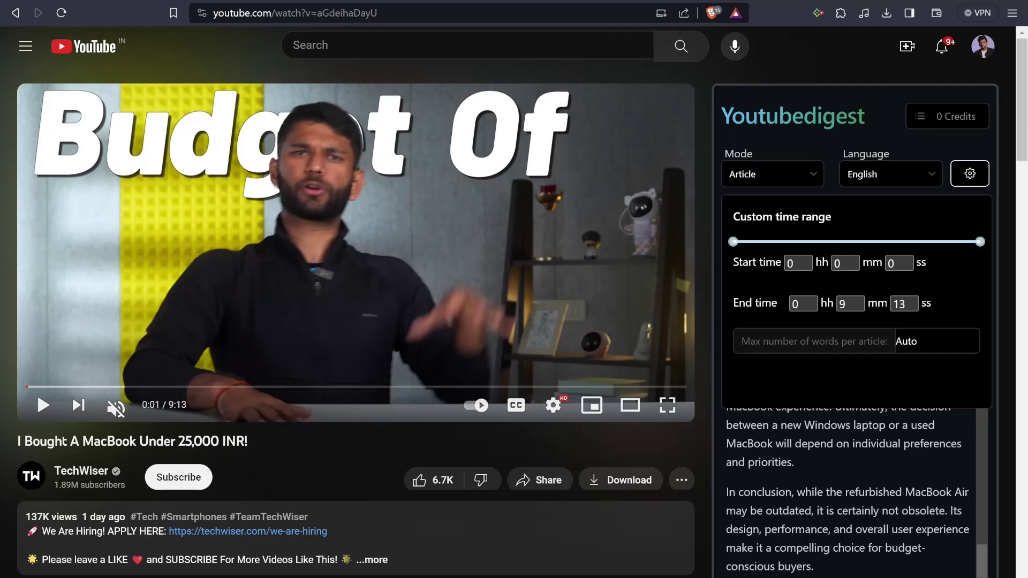
{"action": "left_click", "coordinate": [969, 174]}
Export the article summary as a Pdf and save it to the Desktop as "Macbook Under 25000 Article".
{"action": "scroll", "coordinate": [514, 321], "scroll_direction": "down", "scroll_amount": 10}
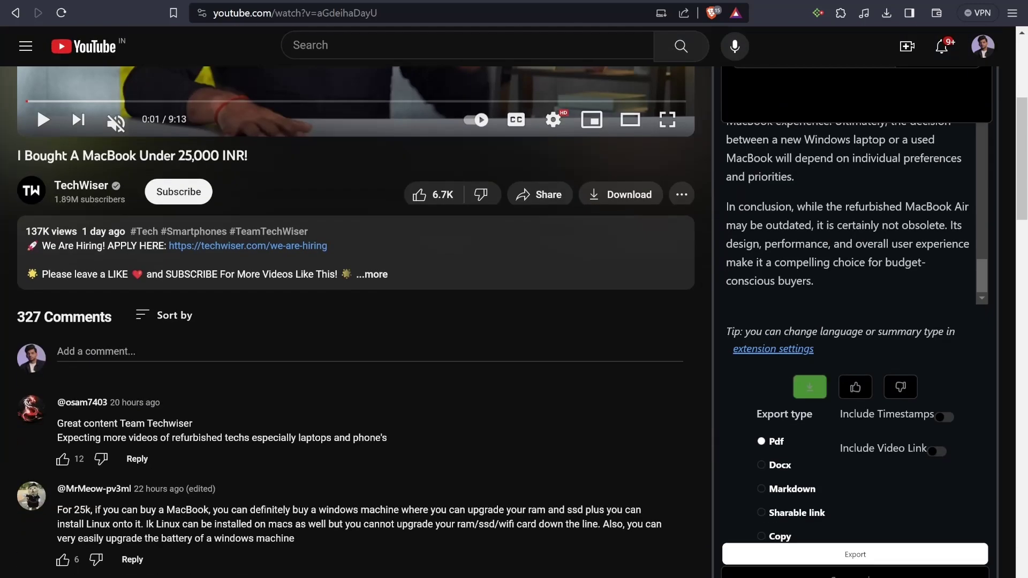
{"action": "scroll", "coordinate": [514, 321], "scroll_direction": "up", "scroll_amount": 3}
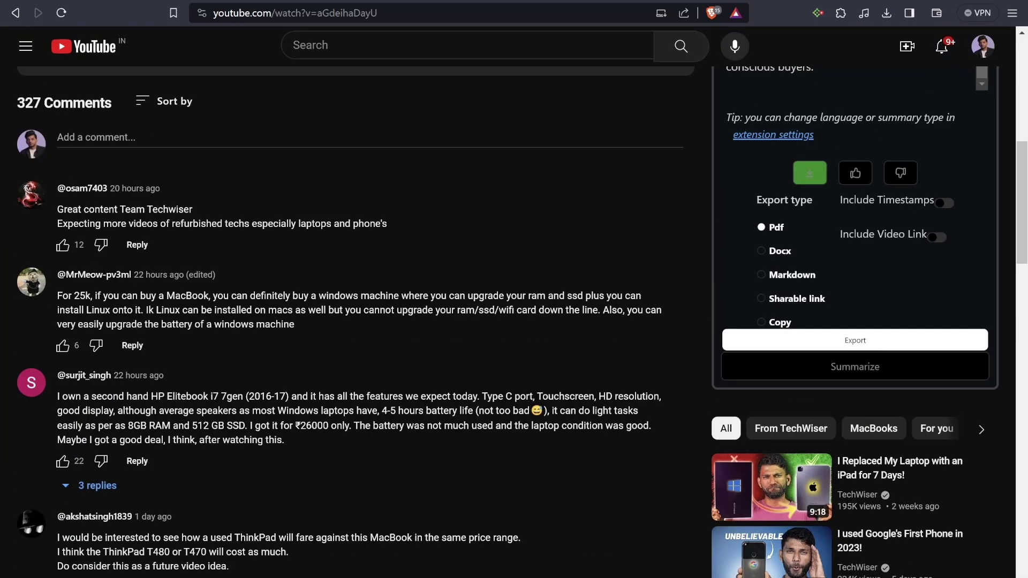
{"action": "left_click", "coordinate": [761, 250]}
{"action": "left_click", "coordinate": [760, 227]}
{"action": "left_click", "coordinate": [855, 340]}
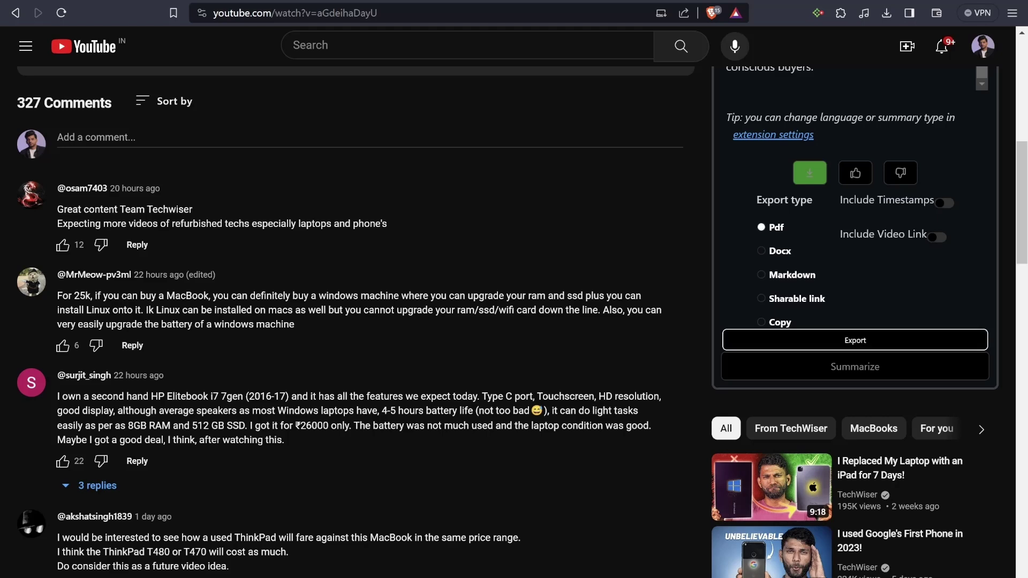
{"action": "type", "text": "Macboo"}
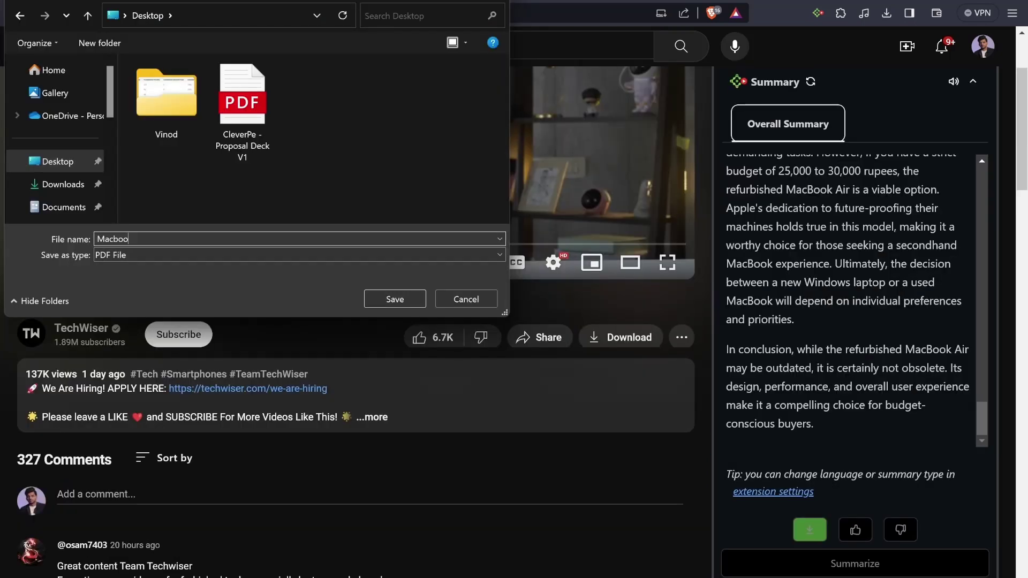
{"action": "type", "text": "k Under 25000 Article"}
{"action": "key", "text": "Return"}
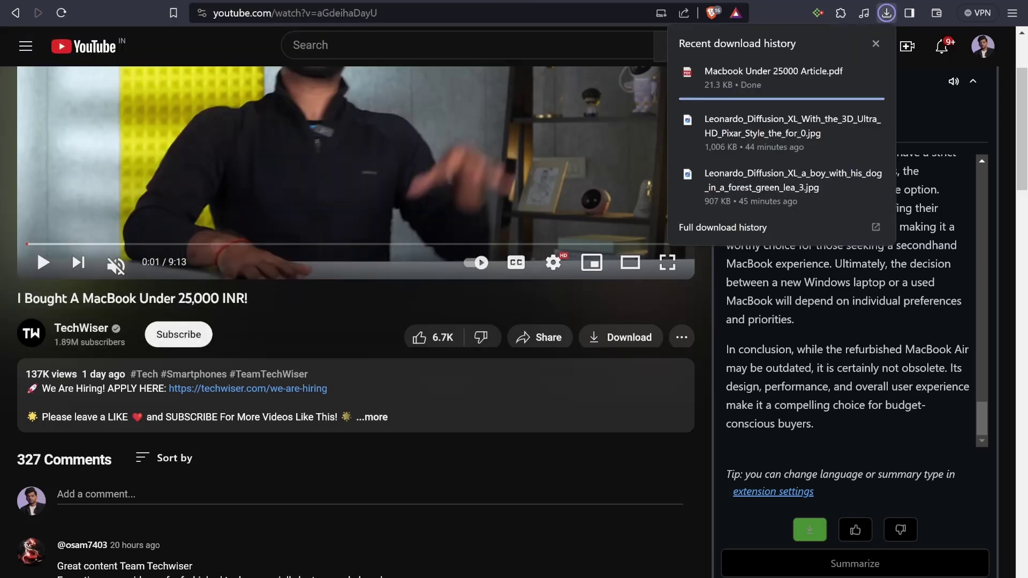
Open the downloaded "Macbook Under 25000 Article.pdf", skim through its pages, and close it.
{"action": "left_click", "coordinate": [771, 78]}
{"action": "scroll", "coordinate": [614, 321], "scroll_direction": "down", "scroll_amount": 20}
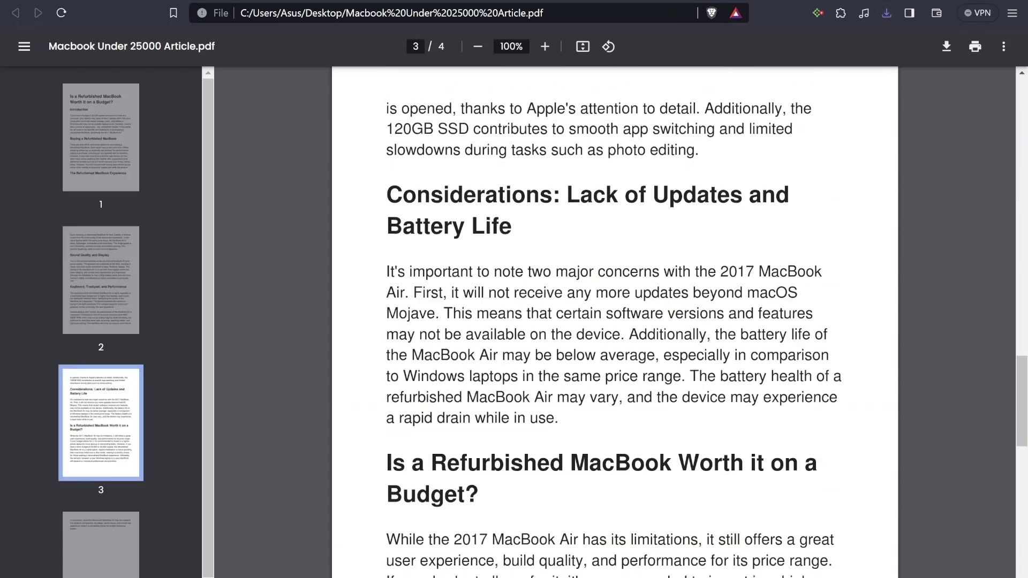
{"action": "scroll", "coordinate": [614, 321], "scroll_direction": "up", "scroll_amount": 20}
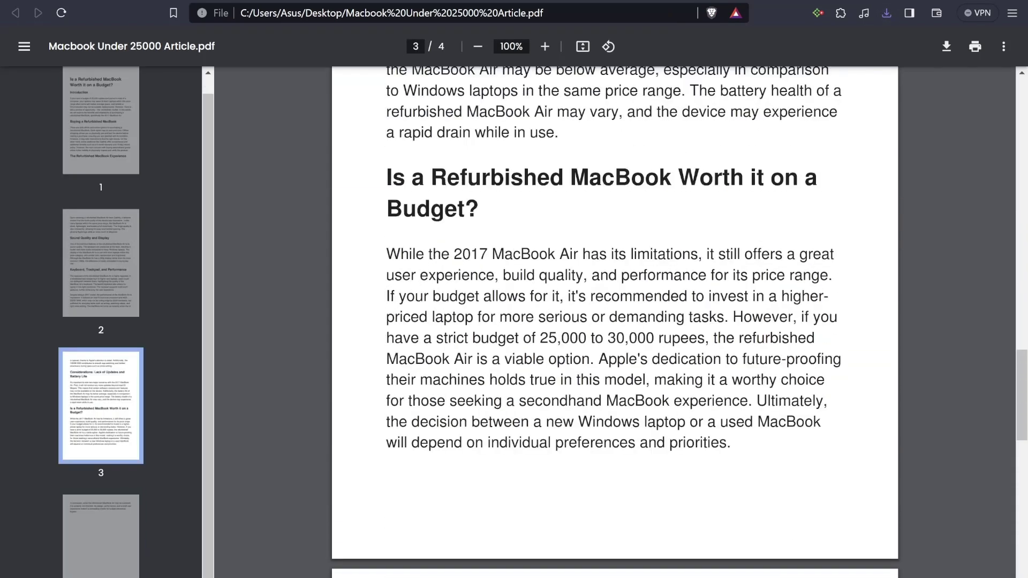
{"action": "scroll", "coordinate": [614, 321], "scroll_direction": "up", "scroll_amount": 10}
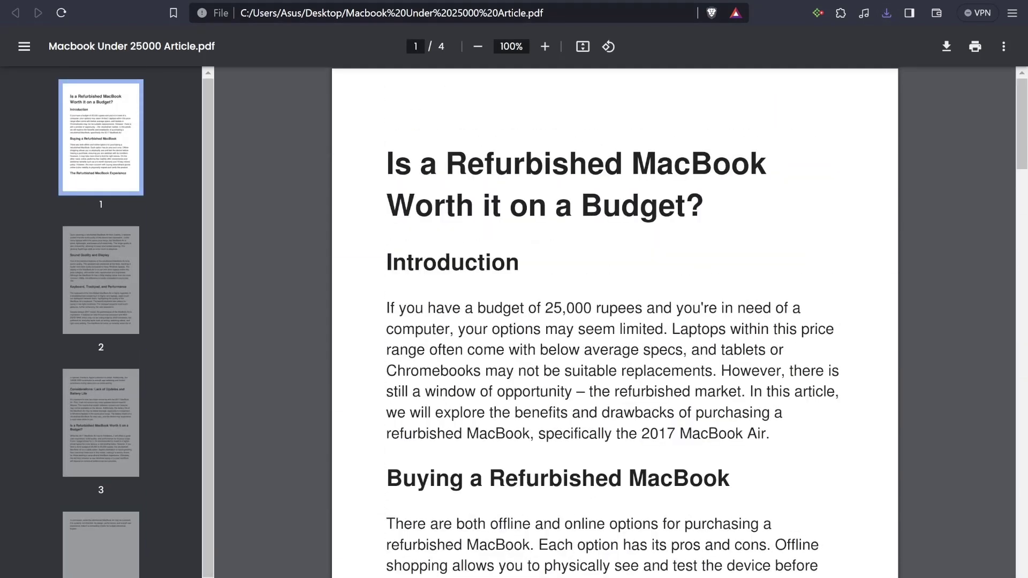
{"action": "key", "text": "ctrl+w"}
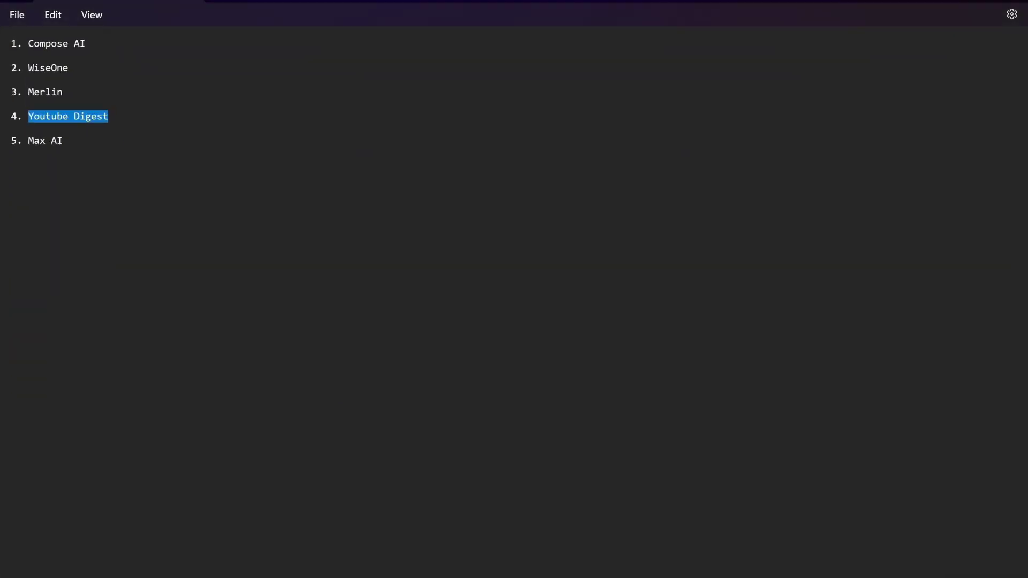
Copy the fifth entry, "Max AI", from the extension list in the text editor and return to Brave.
{"action": "left_click_drag", "start_coordinate": [28, 140], "coordinate": [63, 140]}
{"action": "key", "text": "ctrl+c"}
{"action": "key", "text": "alt+Tab"}
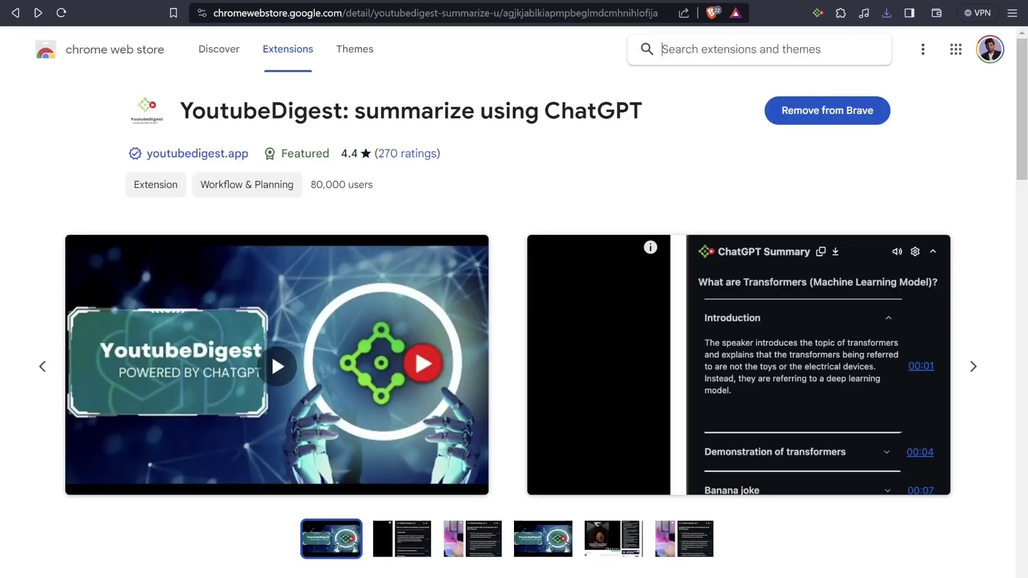
Search the Chrome Web Store for "Max AI" and open the "MaxAI.me: Use 1-Click ChatGPT AI Anywhere" listing.
{"action": "key", "text": "ctrl+v"}
{"action": "key", "text": "Return"}
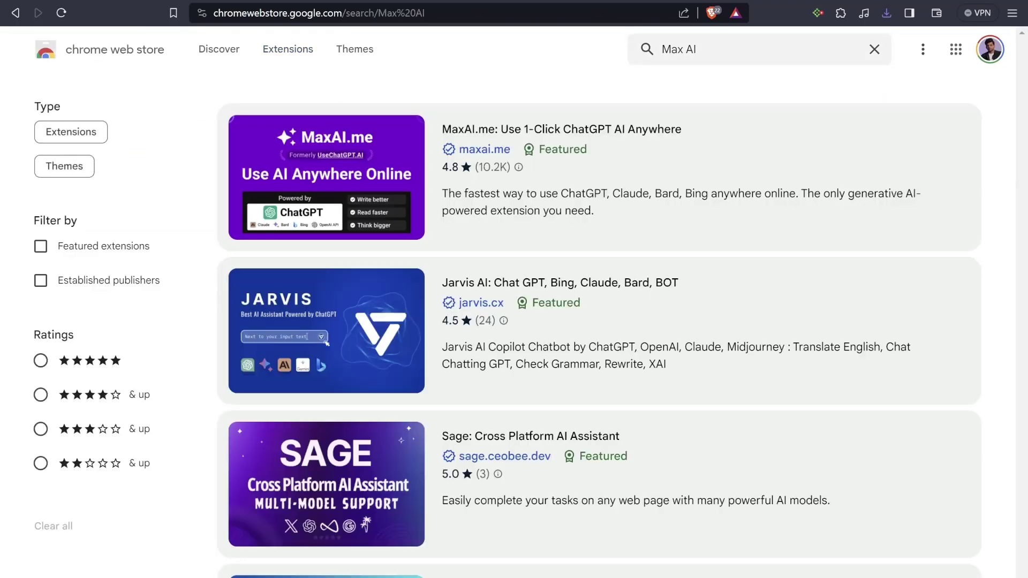
{"action": "left_click", "coordinate": [560, 177]}
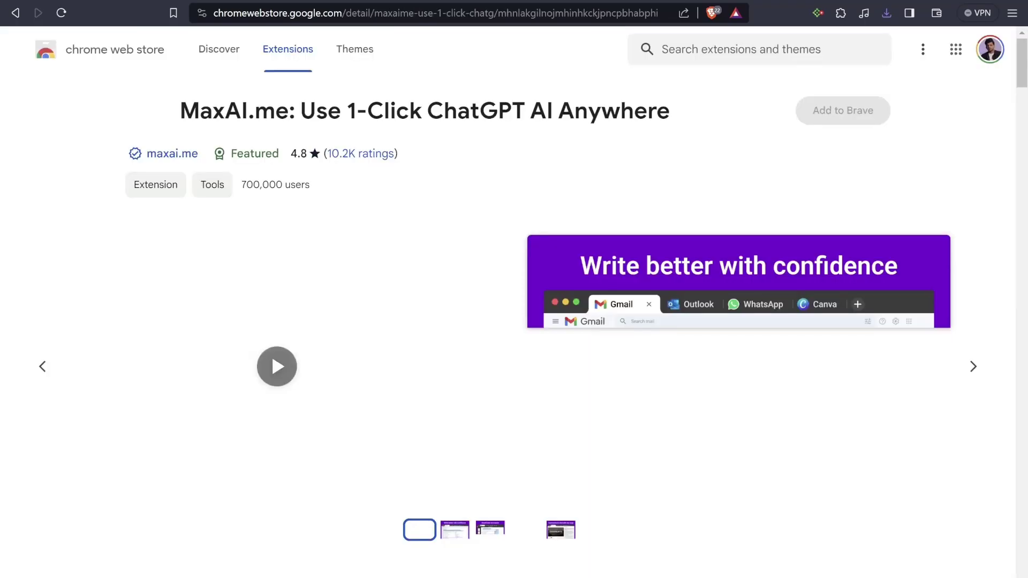
Add the MaxAI.me extension to Brave and look through the preview images on its store listing.
{"action": "left_click", "coordinate": [843, 110]}
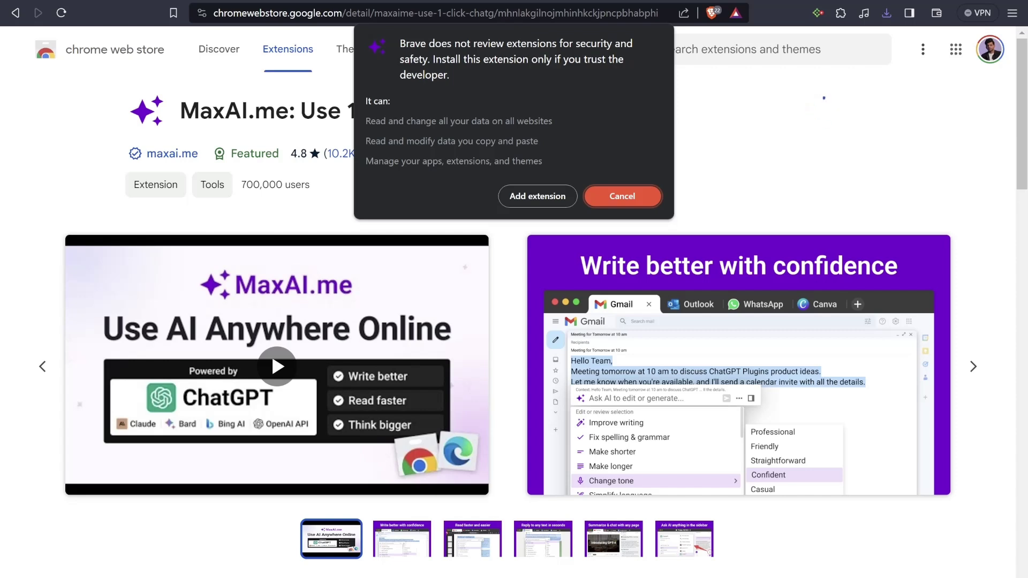
{"action": "left_click", "coordinate": [537, 195]}
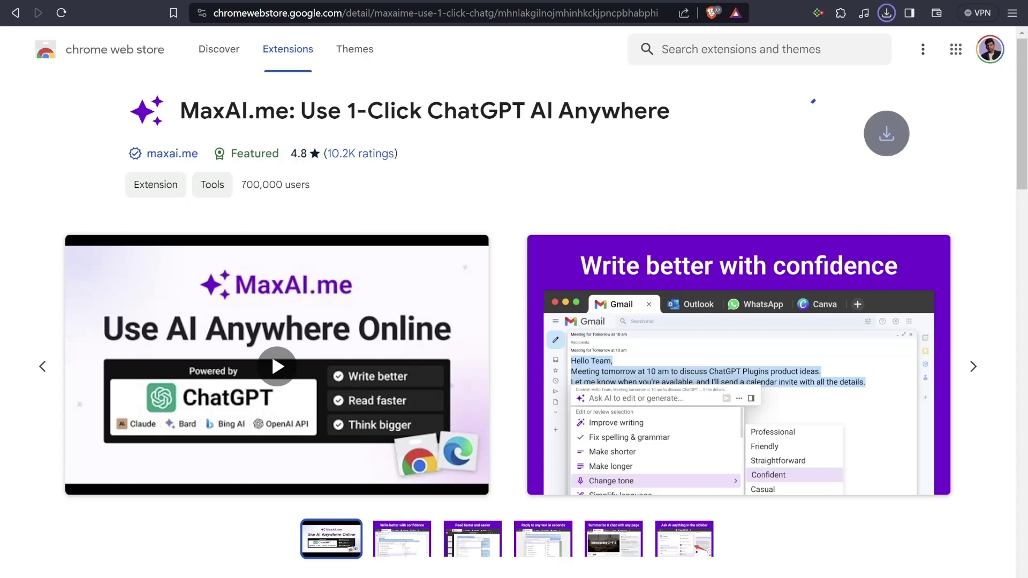
{"action": "scroll", "coordinate": [514, 303], "scroll_direction": "down", "scroll_amount": 3}
{"action": "left_click", "coordinate": [401, 396]}
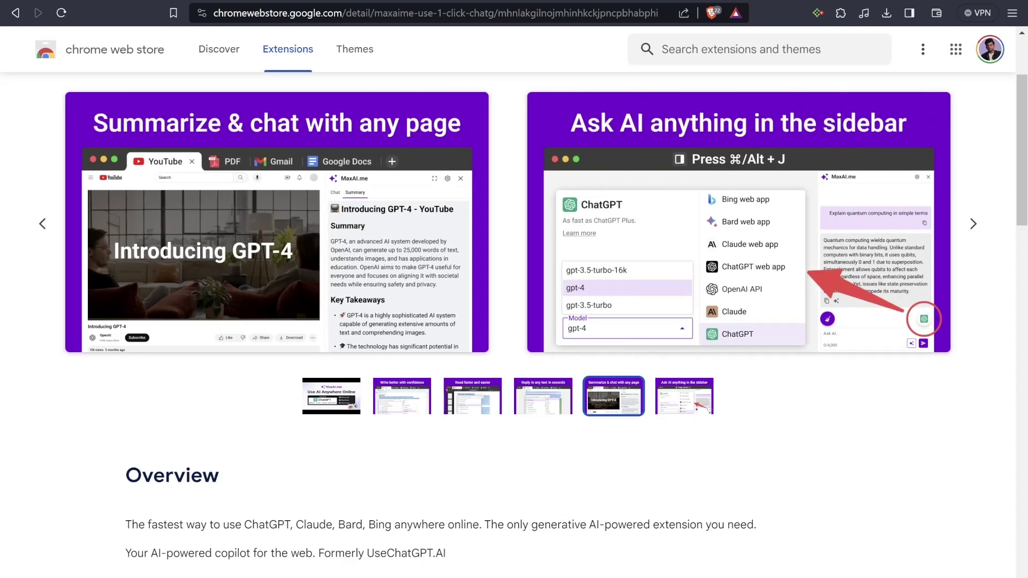
{"action": "scroll", "coordinate": [514, 321], "scroll_direction": "up", "scroll_amount": 3}
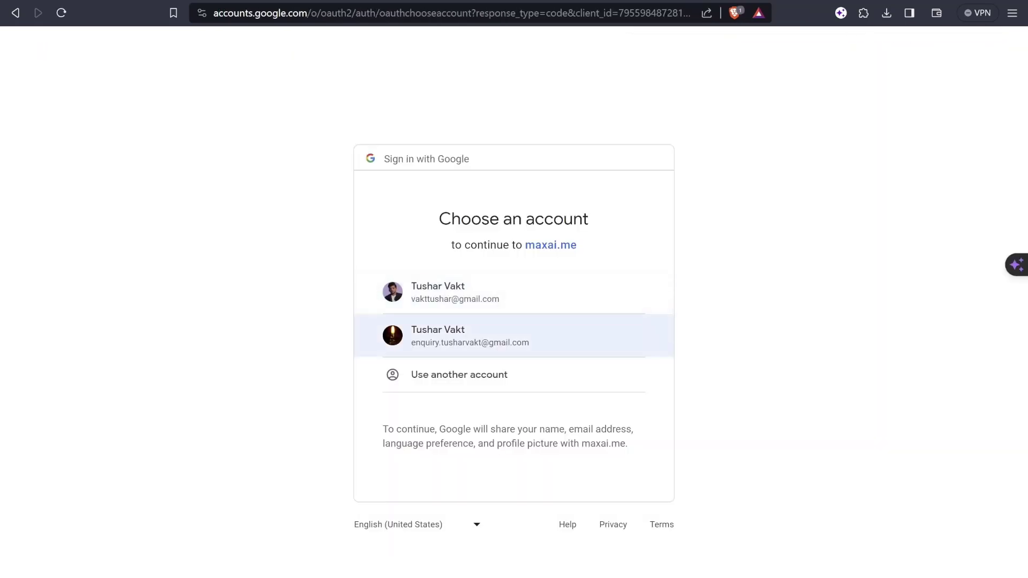
Sign in to maxai.me with the second listed Google account, open the MaxAI.me sidebar on Google, and continue with ChatGPT.
{"action": "left_click", "coordinate": [461, 336]}
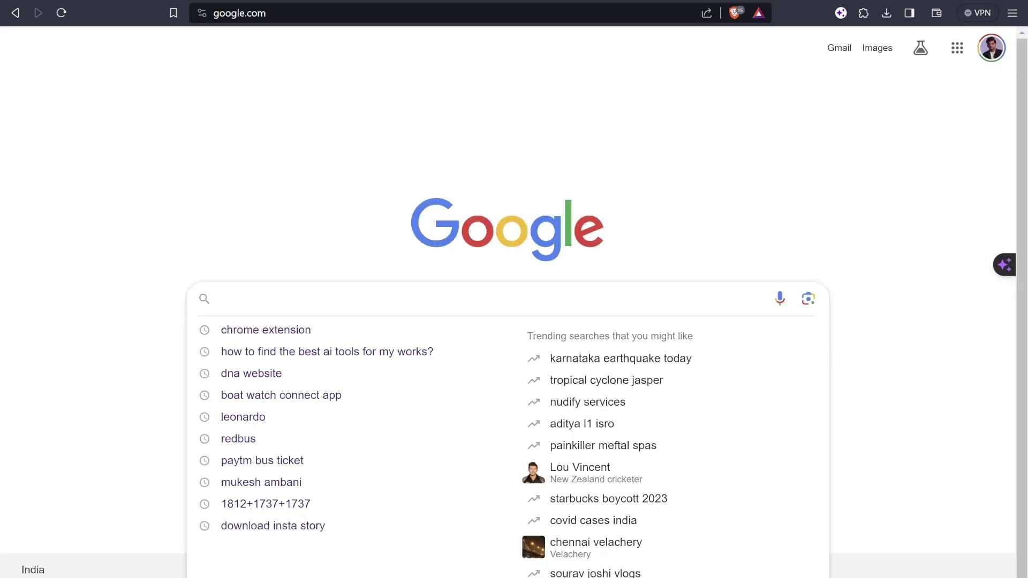
{"action": "key", "text": "alt+j"}
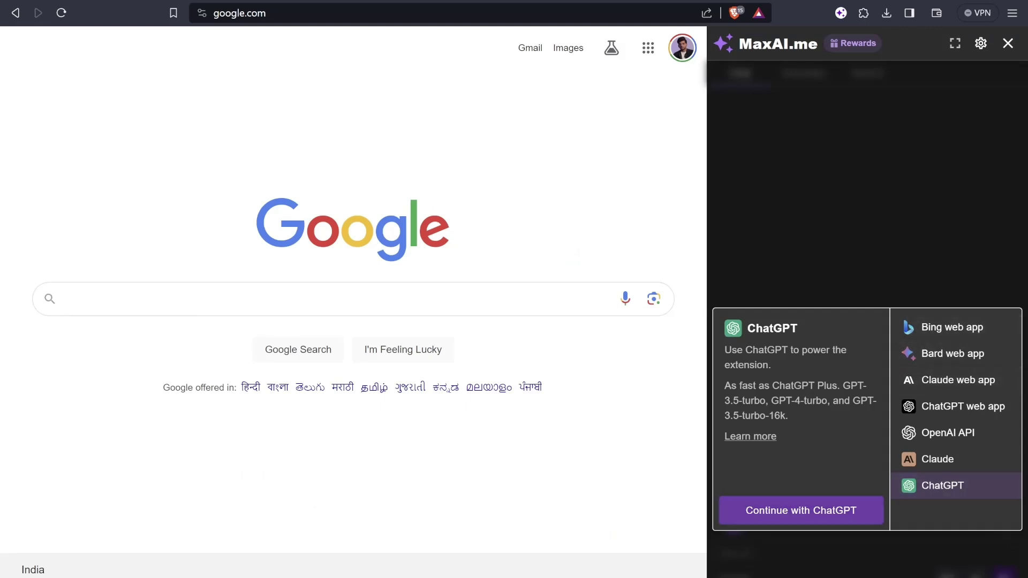
{"action": "left_click", "coordinate": [801, 510]}
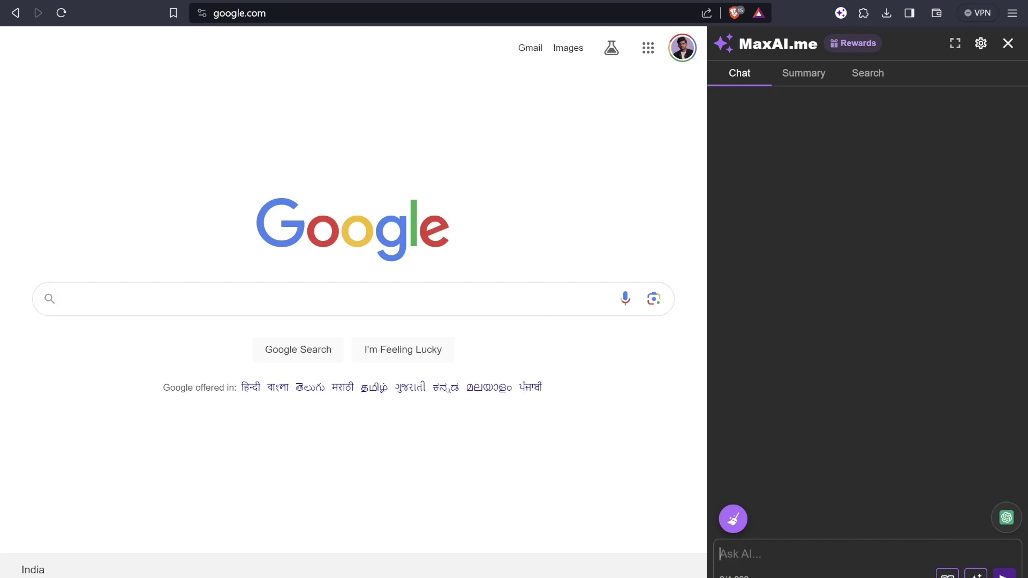
Ask the MaxAI.me chat "How to get started in the AI industry?", copying the question before sending it.
{"action": "type", "text": "How to get started "}
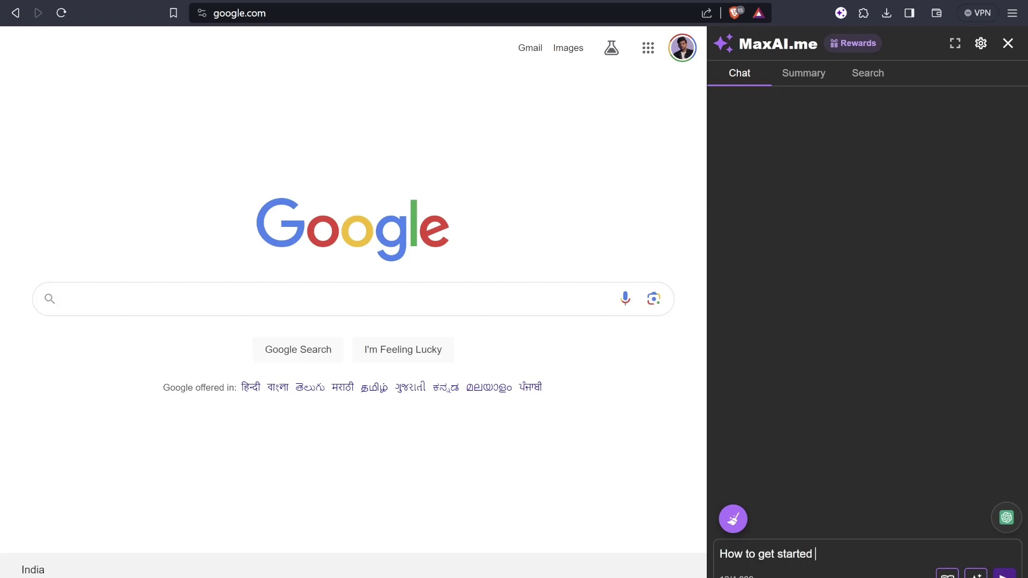
{"action": "type", "text": "in the AI industry?"}
{"action": "key", "text": "ctrl+a"}
{"action": "key", "text": "ctrl+c"}
{"action": "key", "text": "Return"}
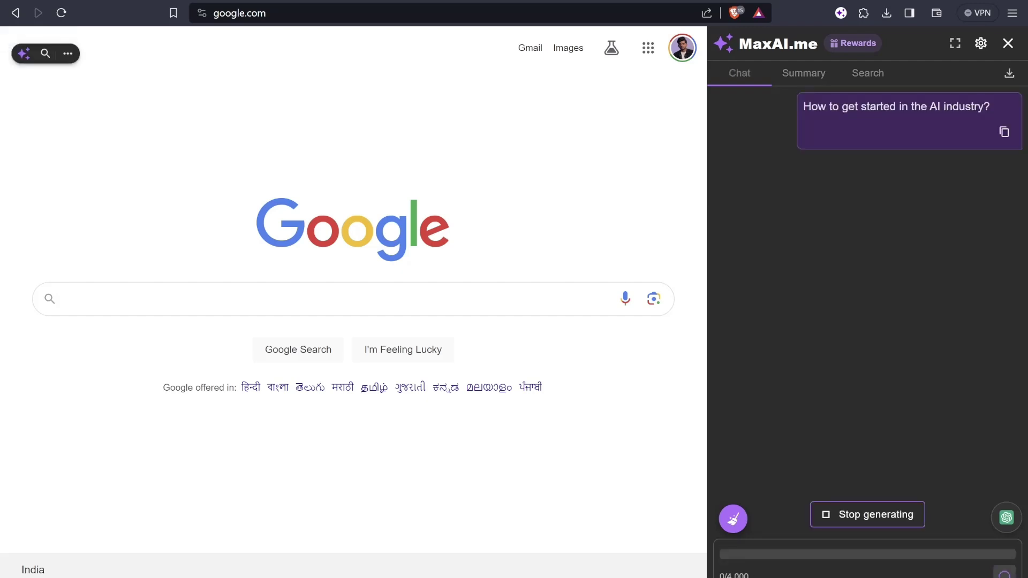
Search Google for the copied question "How to get started in the AI industry?" and read the fully expanded generative AI overview.
{"action": "key", "text": "ctrl+v"}
{"action": "key", "text": "Return"}
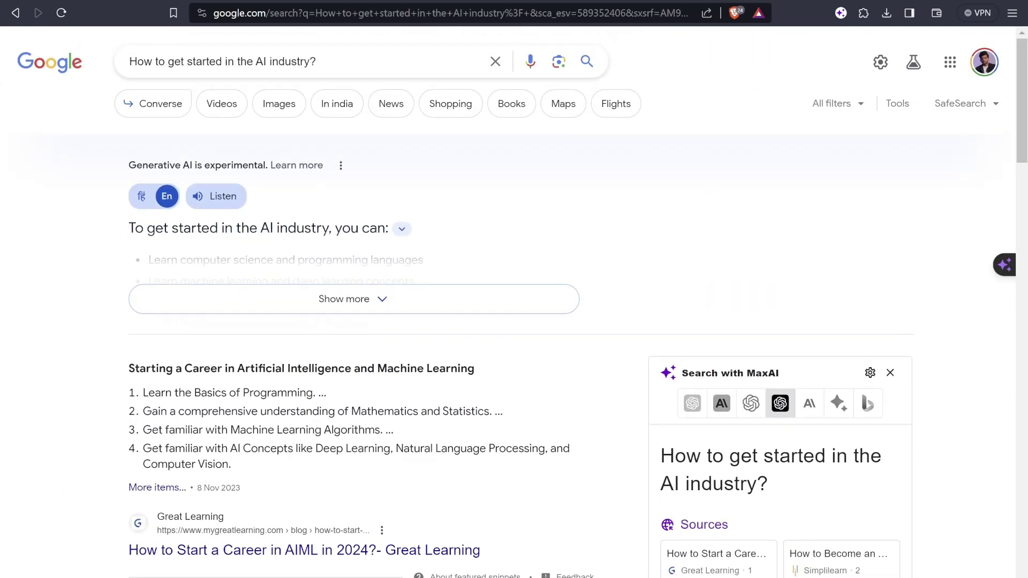
{"action": "left_click", "coordinate": [353, 298]}
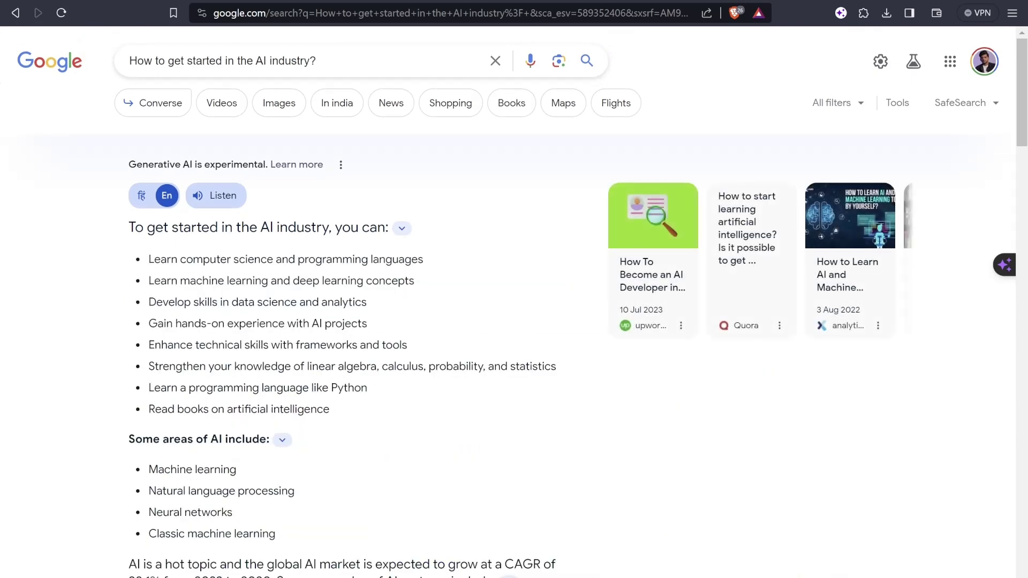
{"action": "scroll", "coordinate": [507, 308], "scroll_direction": "down", "scroll_amount": 1}
{"action": "scroll", "coordinate": [508, 308], "scroll_direction": "up", "scroll_amount": 1}
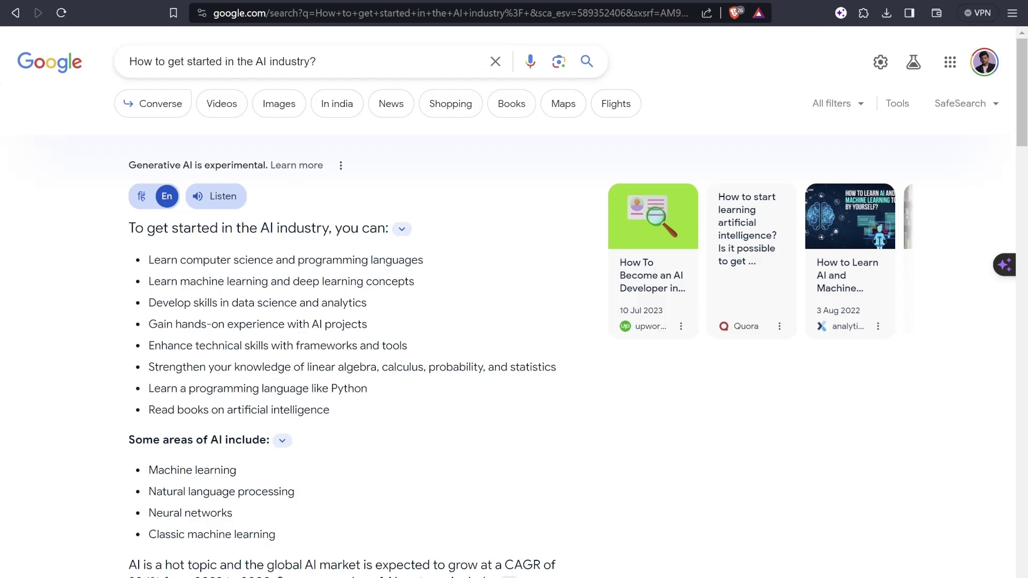
{"action": "scroll", "coordinate": [514, 322], "scroll_direction": "down", "scroll_amount": 8}
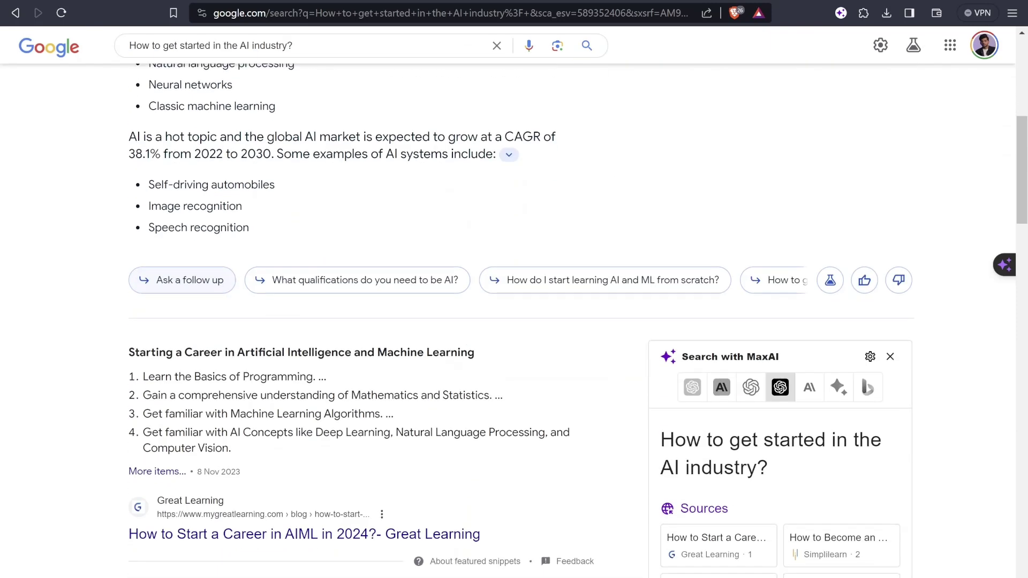
Examine the sources and the full answer in the "Search with MaxAI" box beside the Google results.
{"action": "scroll", "coordinate": [514, 321], "scroll_direction": "down", "scroll_amount": 4}
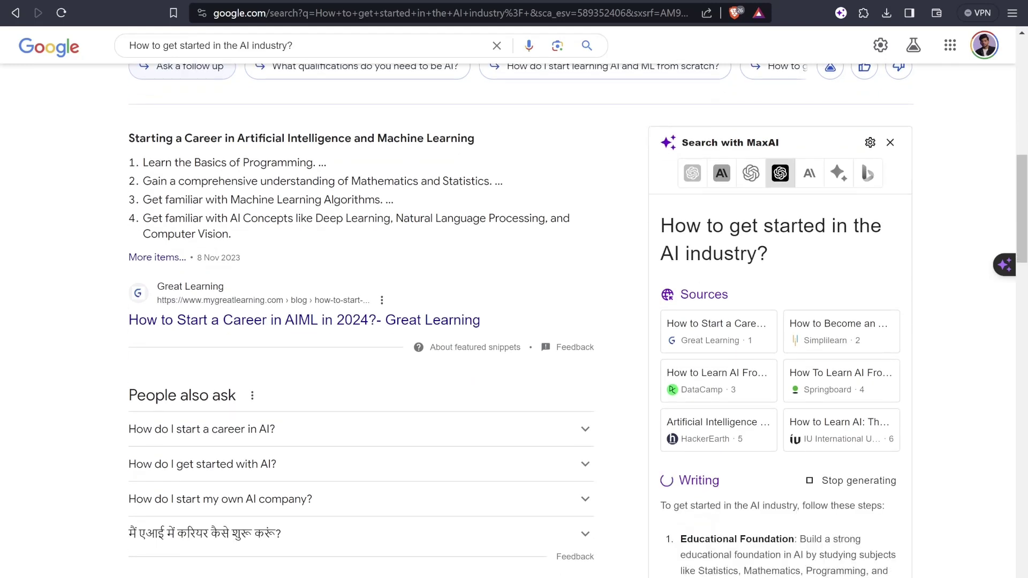
{"action": "scroll", "coordinate": [514, 321], "scroll_direction": "up", "scroll_amount": 5}
{"action": "scroll", "coordinate": [514, 321], "scroll_direction": "down", "scroll_amount": 5}
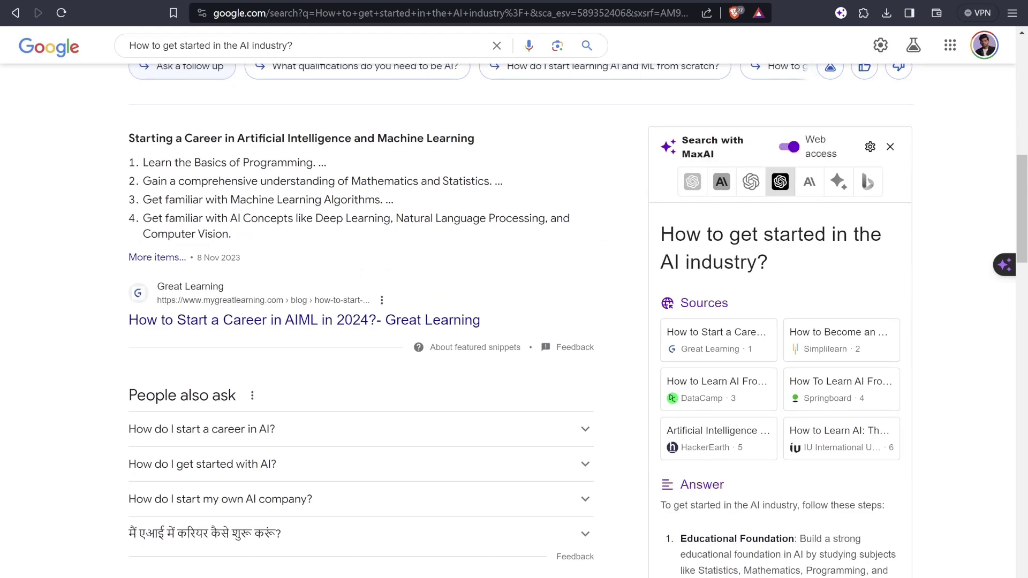
{"action": "scroll", "coordinate": [304, 251], "scroll_direction": "down", "scroll_amount": 1}
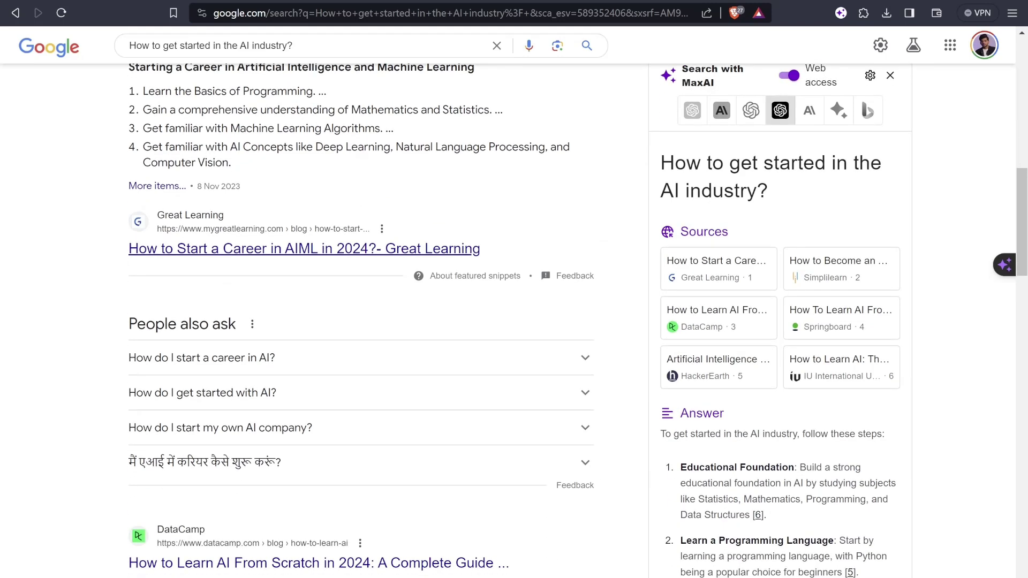
{"action": "scroll", "coordinate": [514, 321], "scroll_direction": "up", "scroll_amount": 1}
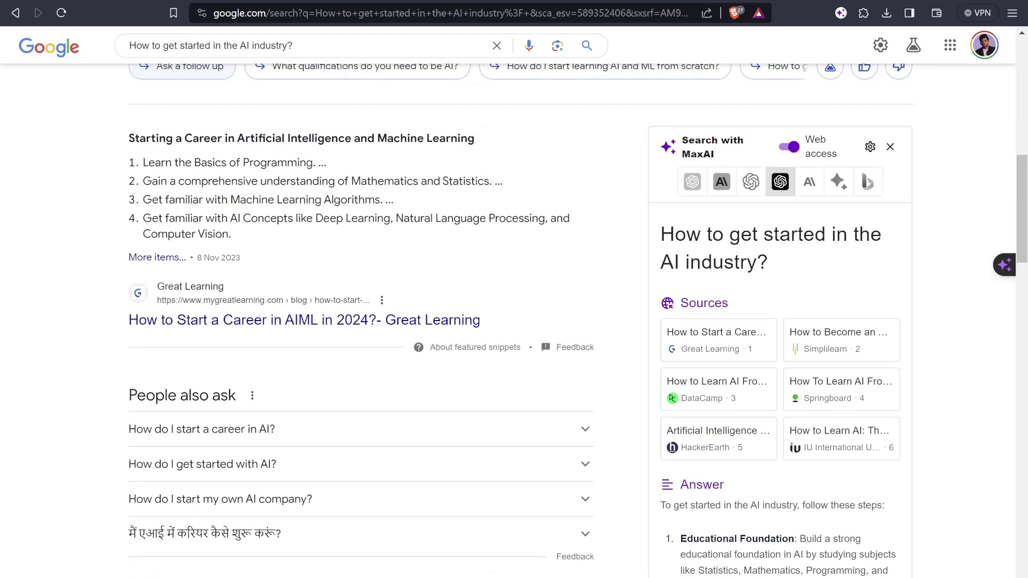
{"action": "scroll", "coordinate": [513, 321], "scroll_direction": "down", "scroll_amount": 1}
{"action": "scroll", "coordinate": [514, 321], "scroll_direction": "down", "scroll_amount": 1}
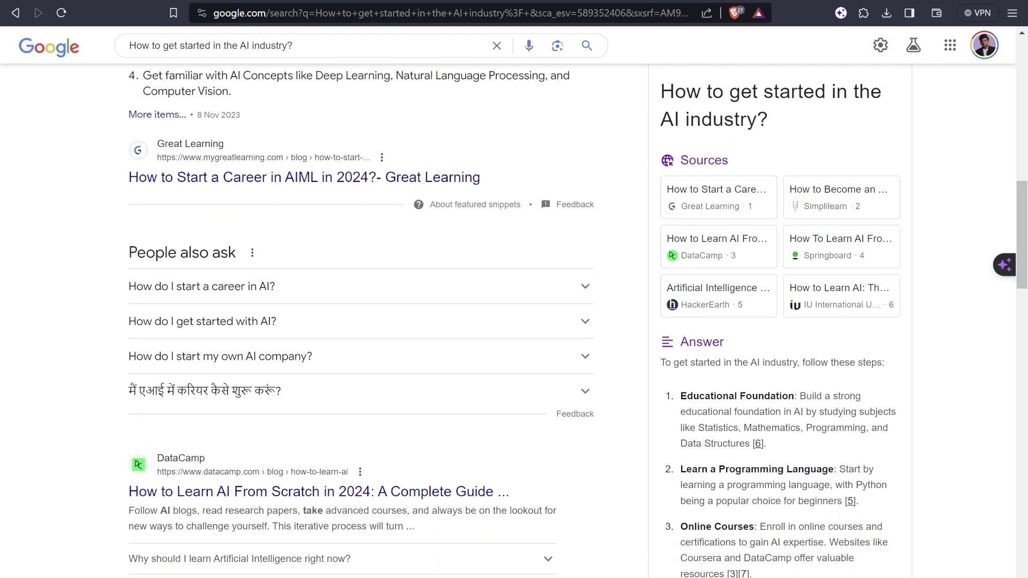
{"action": "scroll", "coordinate": [514, 321], "scroll_direction": "down", "scroll_amount": 1}
{"action": "scroll", "coordinate": [513, 322], "scroll_direction": "down", "scroll_amount": 10}
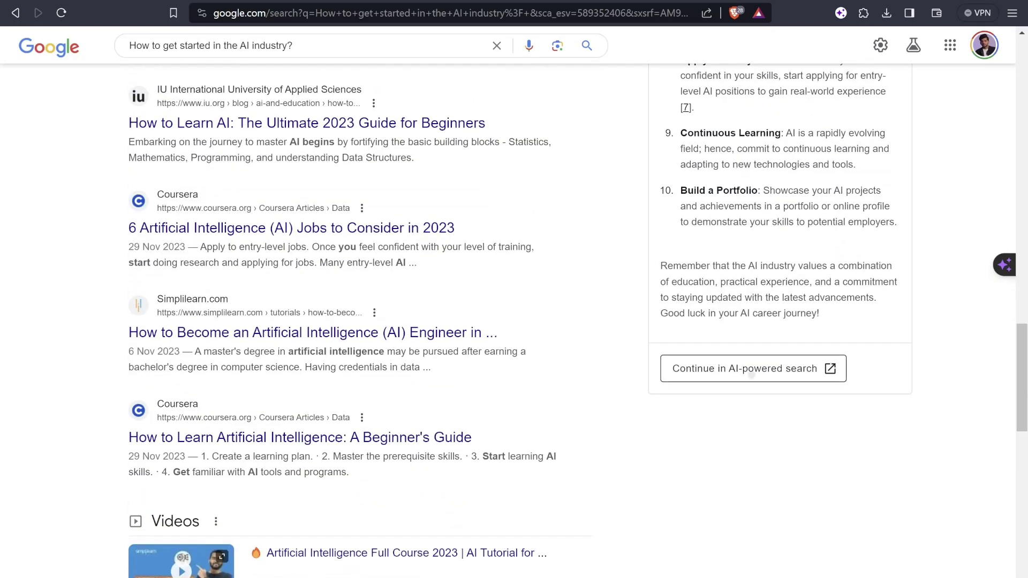
Continue the MaxAI answer in AI-powered search, review it from the end back to its sources, and close the sidebar.
{"action": "left_click", "coordinate": [751, 374]}
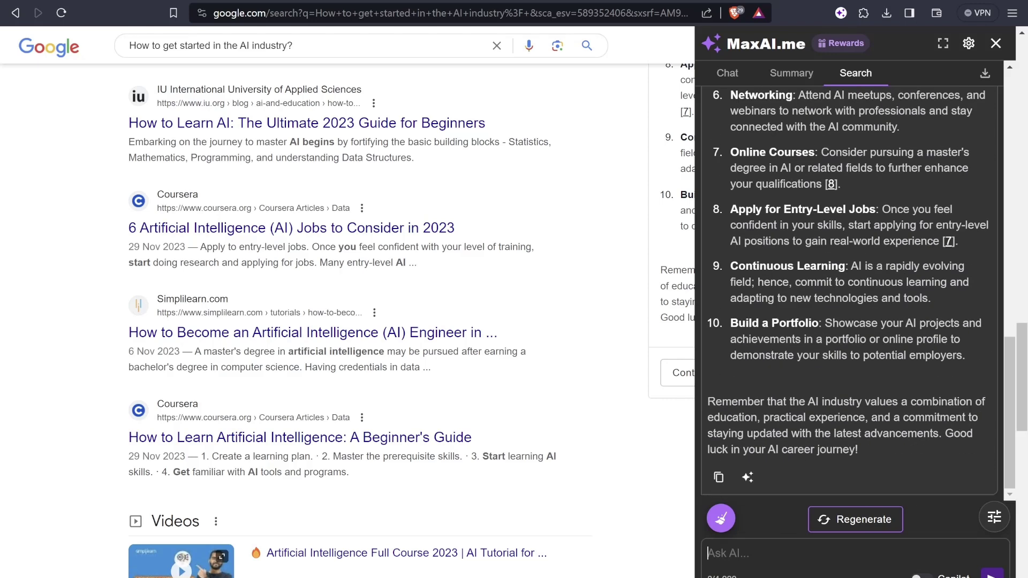
{"action": "scroll", "coordinate": [849, 293], "scroll_direction": "up", "scroll_amount": 12}
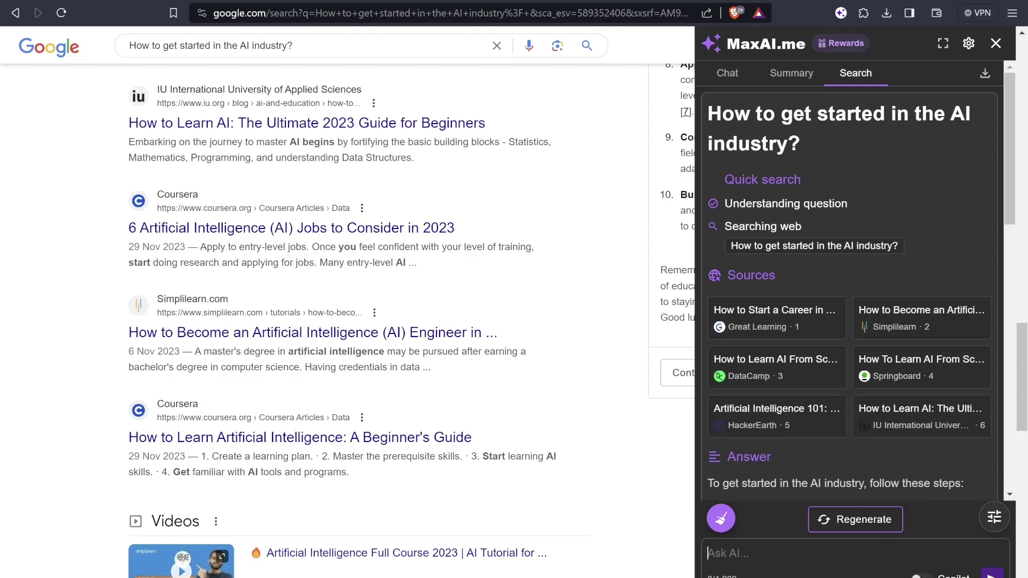
{"action": "left_click", "coordinate": [995, 43]}
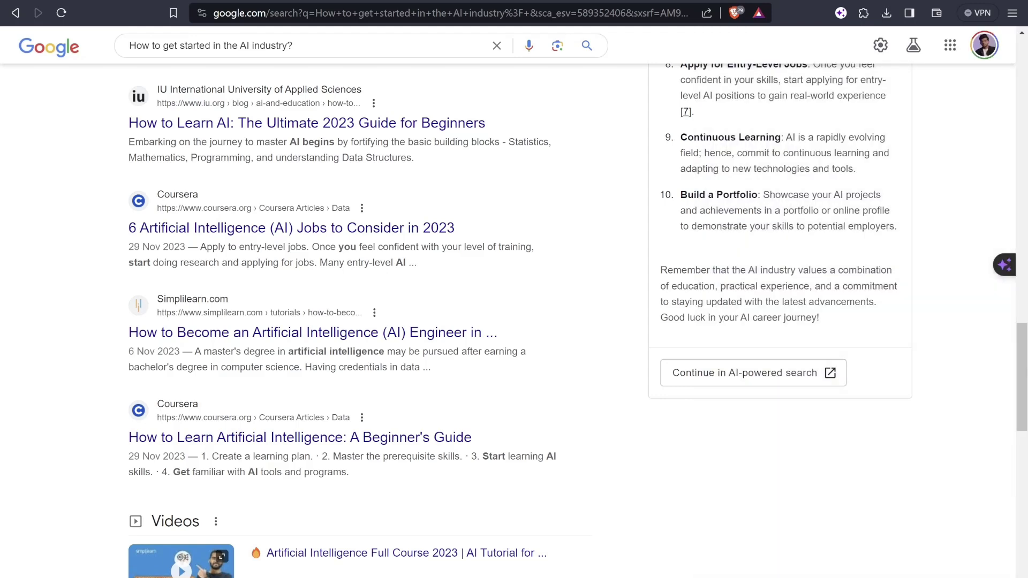
{"action": "scroll", "coordinate": [513, 322], "scroll_direction": "up", "scroll_amount": 5}
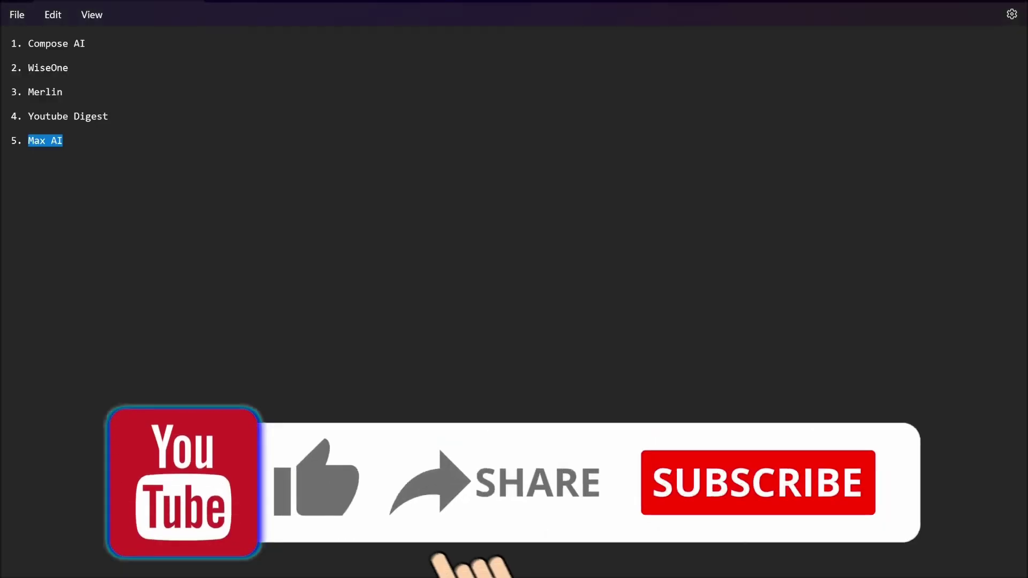
Return to the extension list in the text editor and deselect the "Max AI" entry.
{"action": "left_click", "coordinate": [63, 140]}
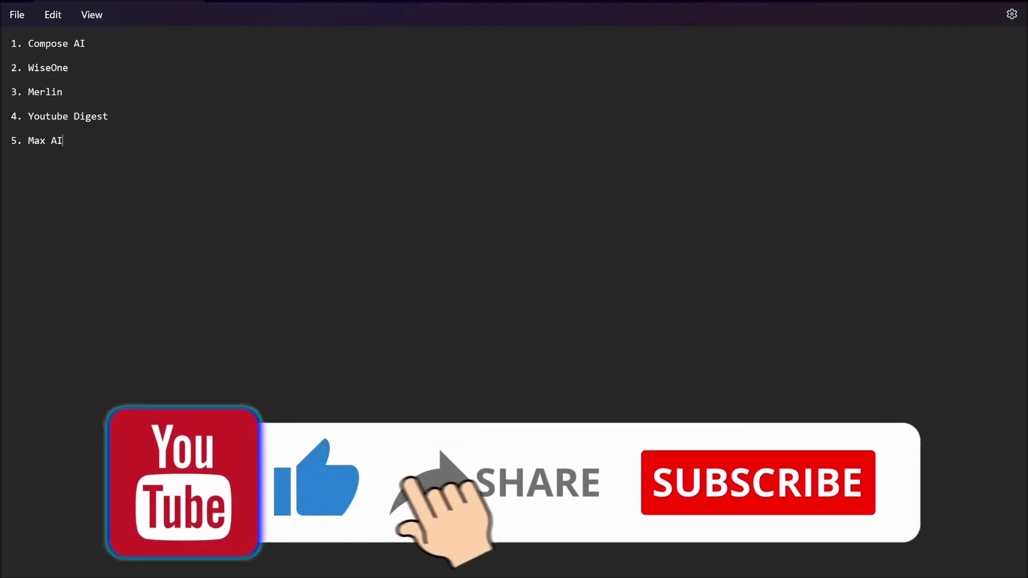